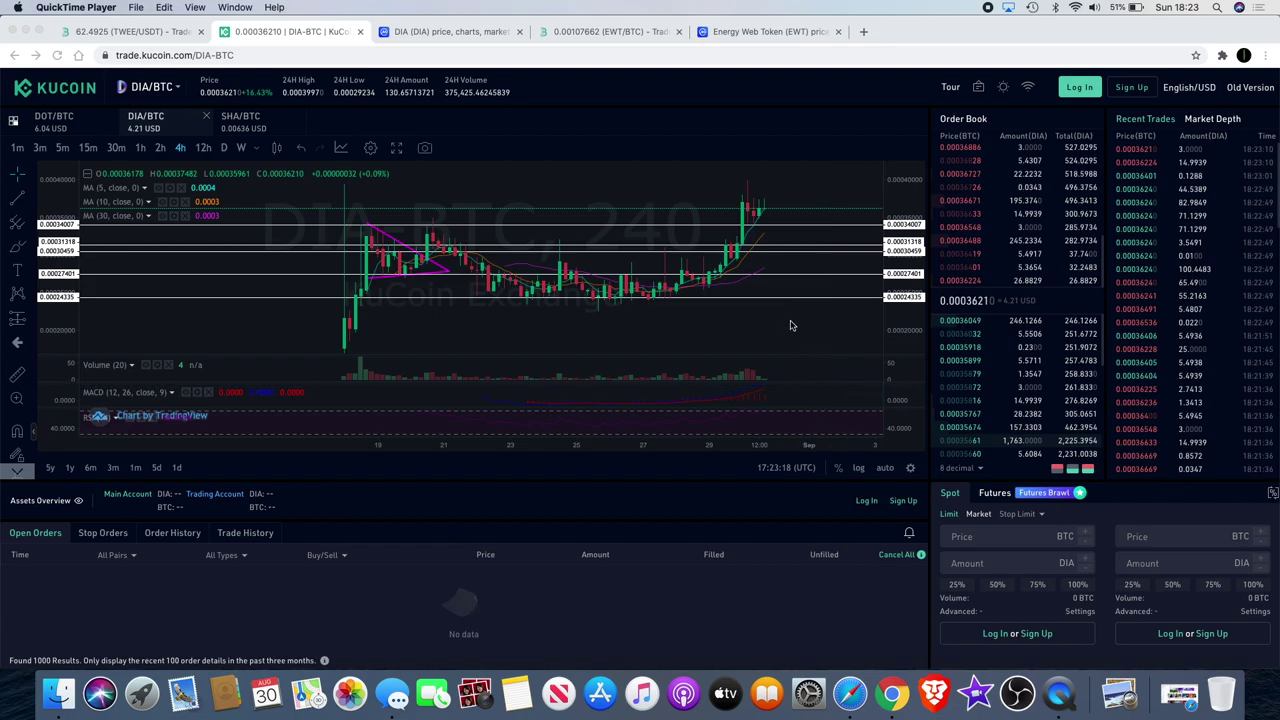
Step: Pan and zoom the 4-hour DIA/BTC chart to bring the most recent candles into view
scroll(790, 325, right, 10)
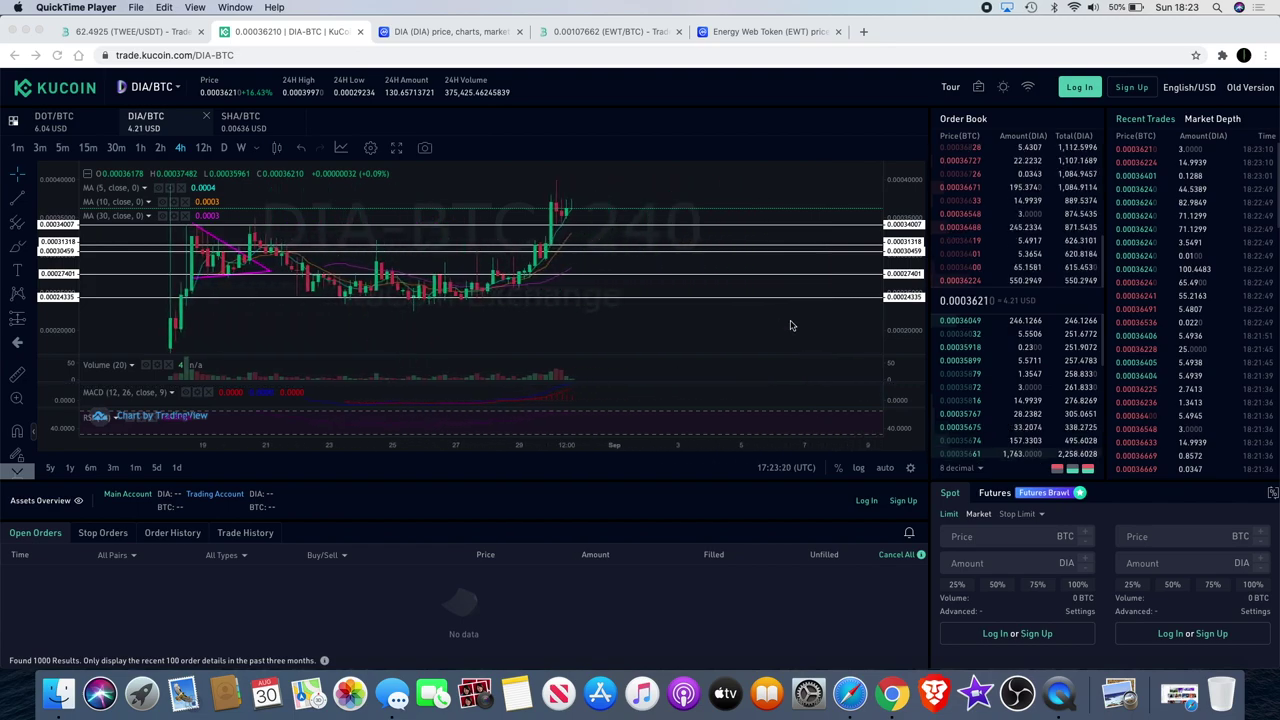
scroll(790, 325, left, 10)
scroll(790, 325, right, 3)
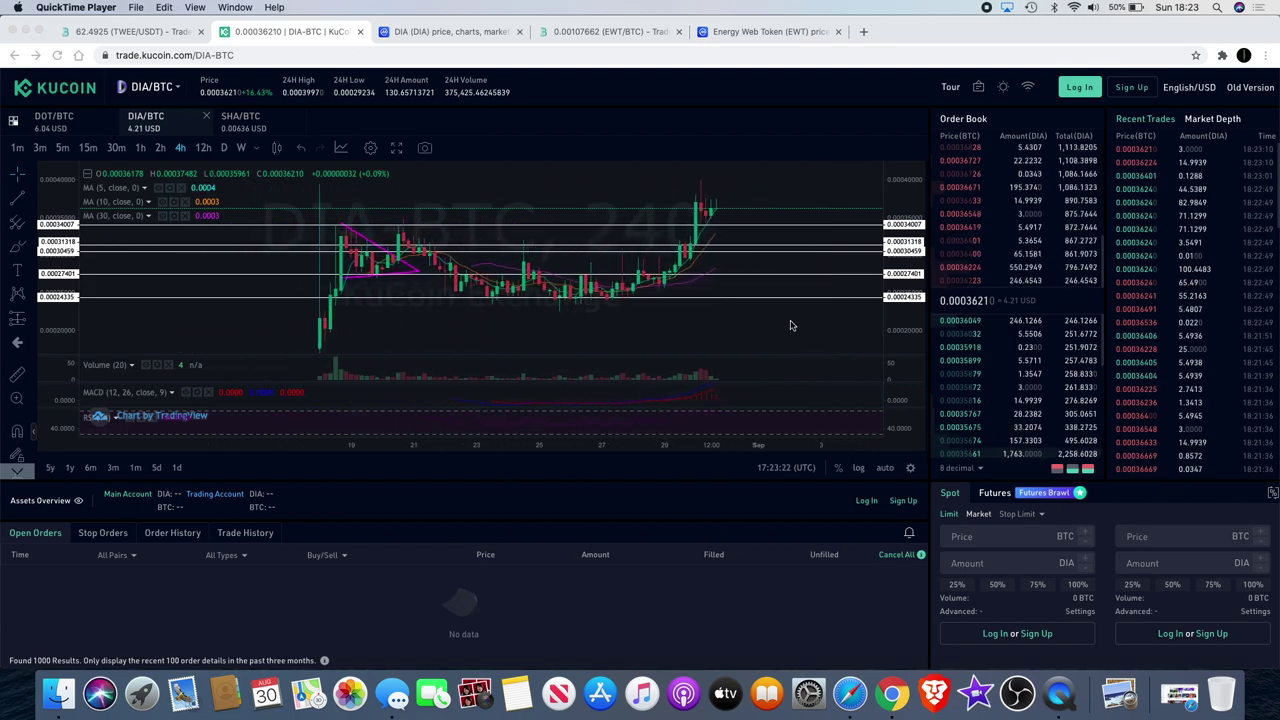
scroll(790, 325, right, 3)
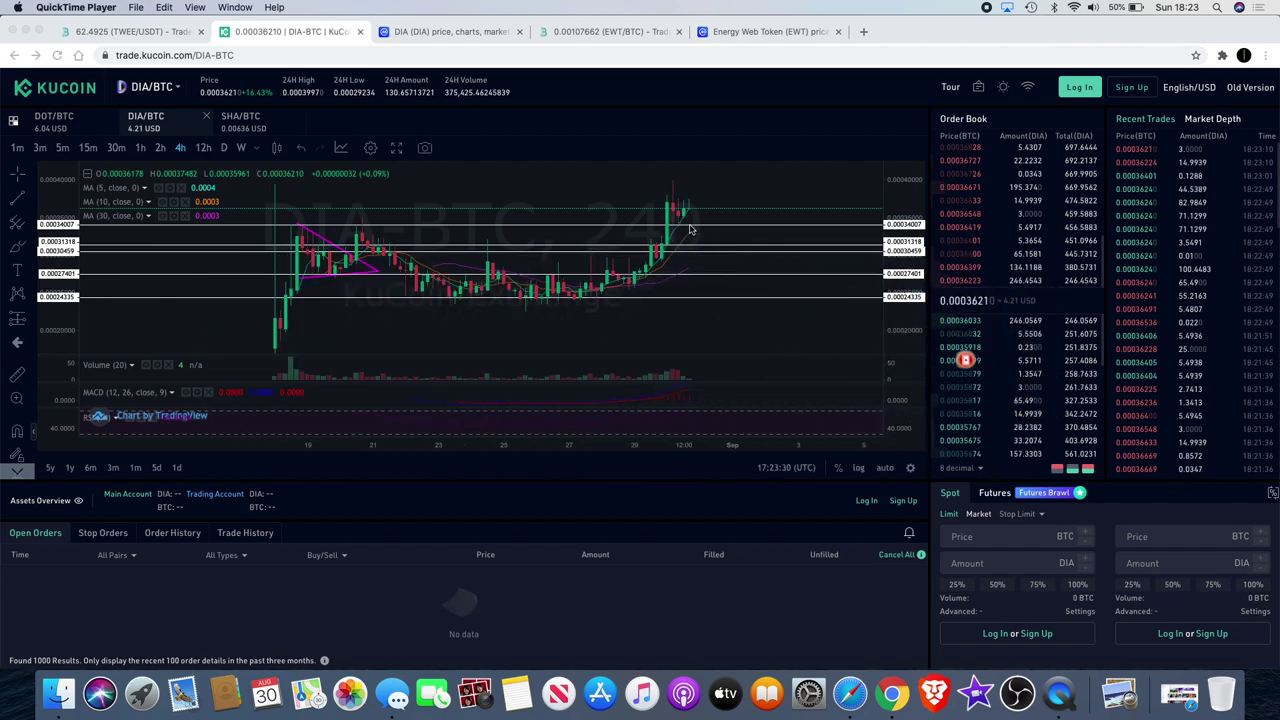
scroll(688, 235, up, 3)
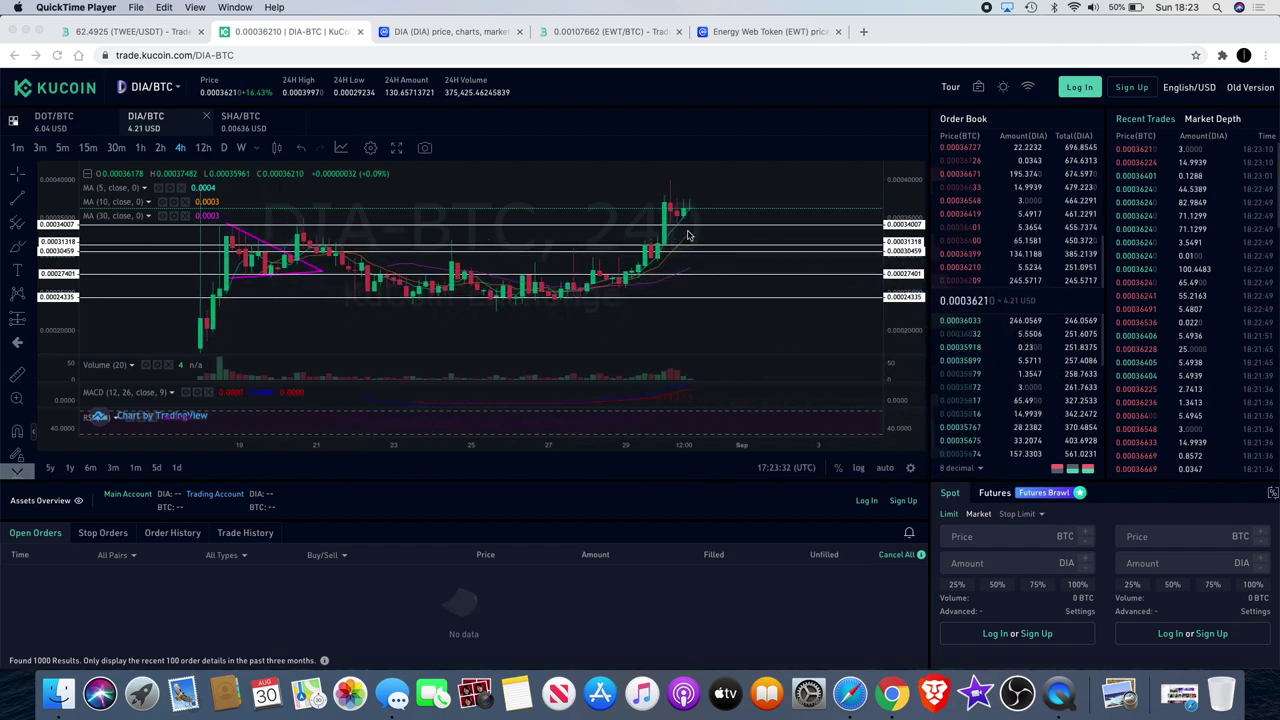
scroll(447, 260, down, 3)
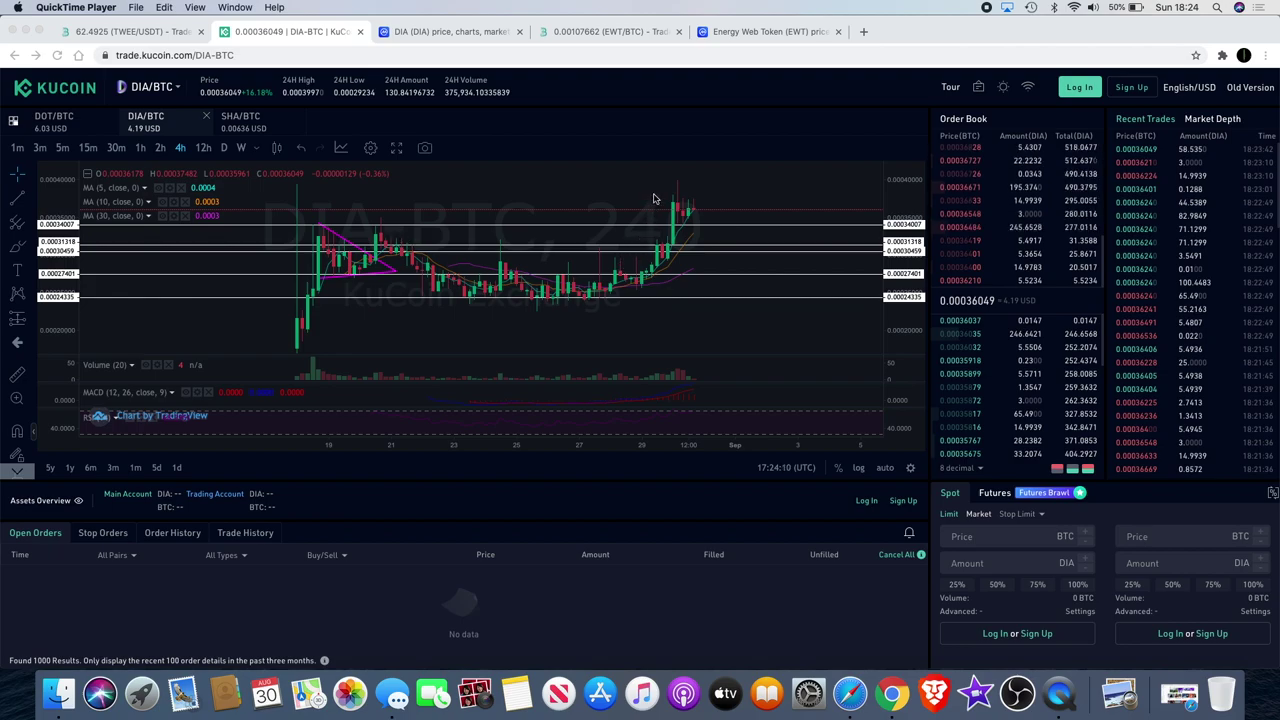
scroll(676, 208, up, 2)
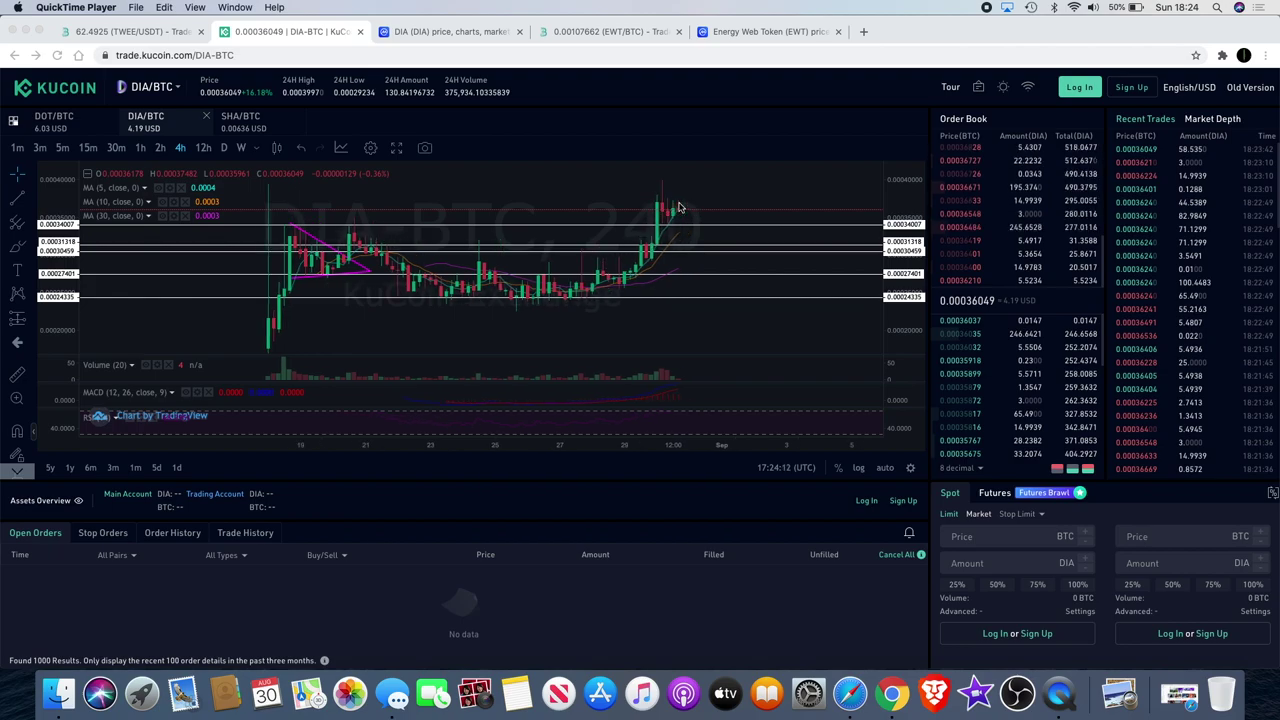
drag(676, 208, 566, 210)
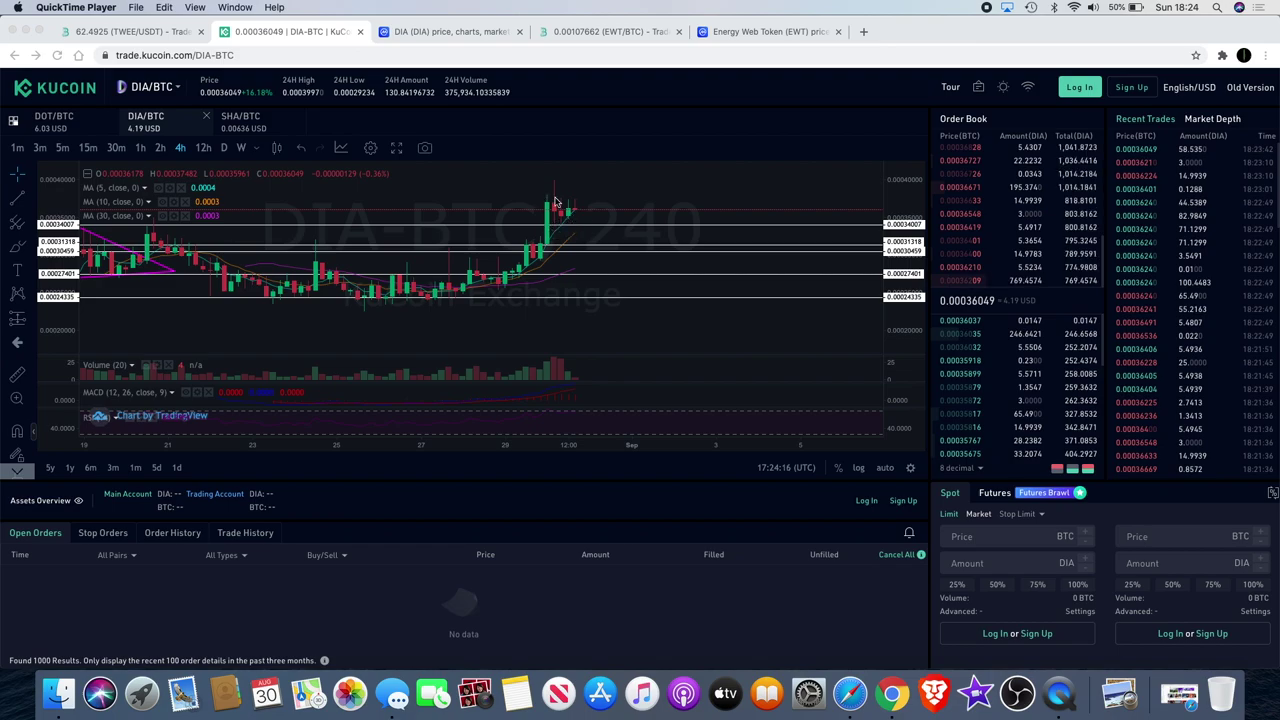
scroll(605, 230, down, 5)
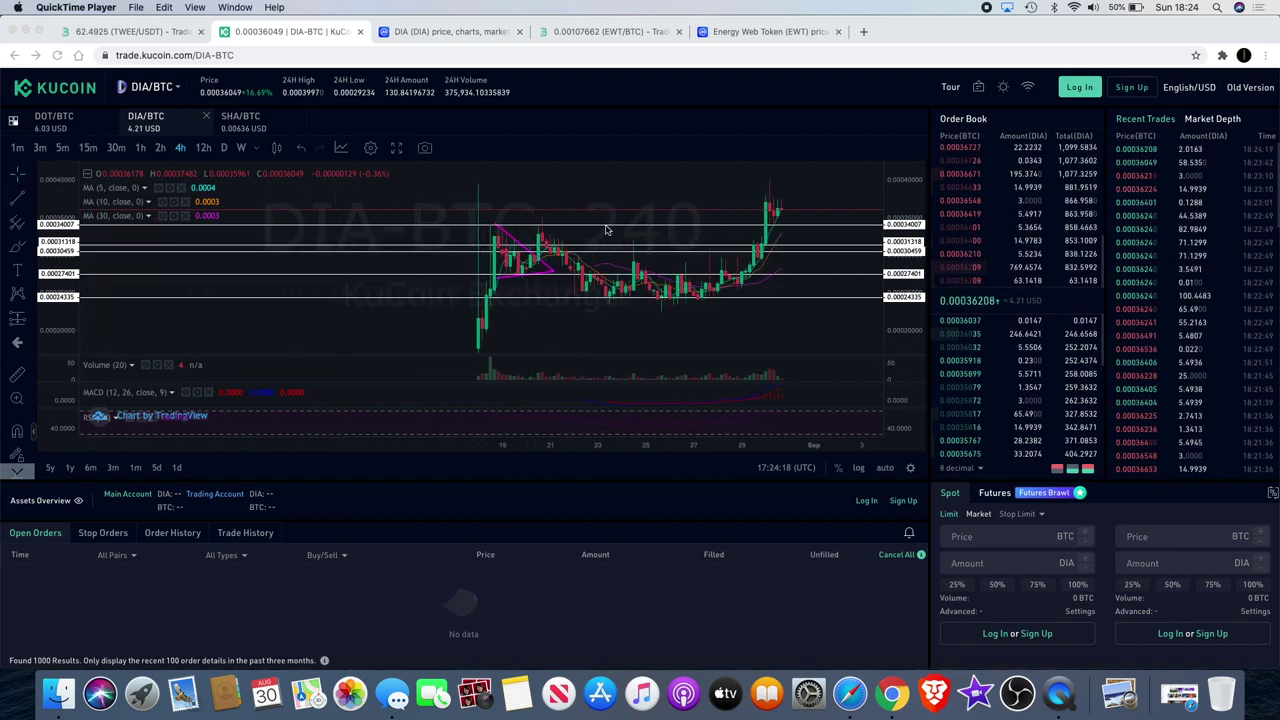
scroll(605, 230, up, 4)
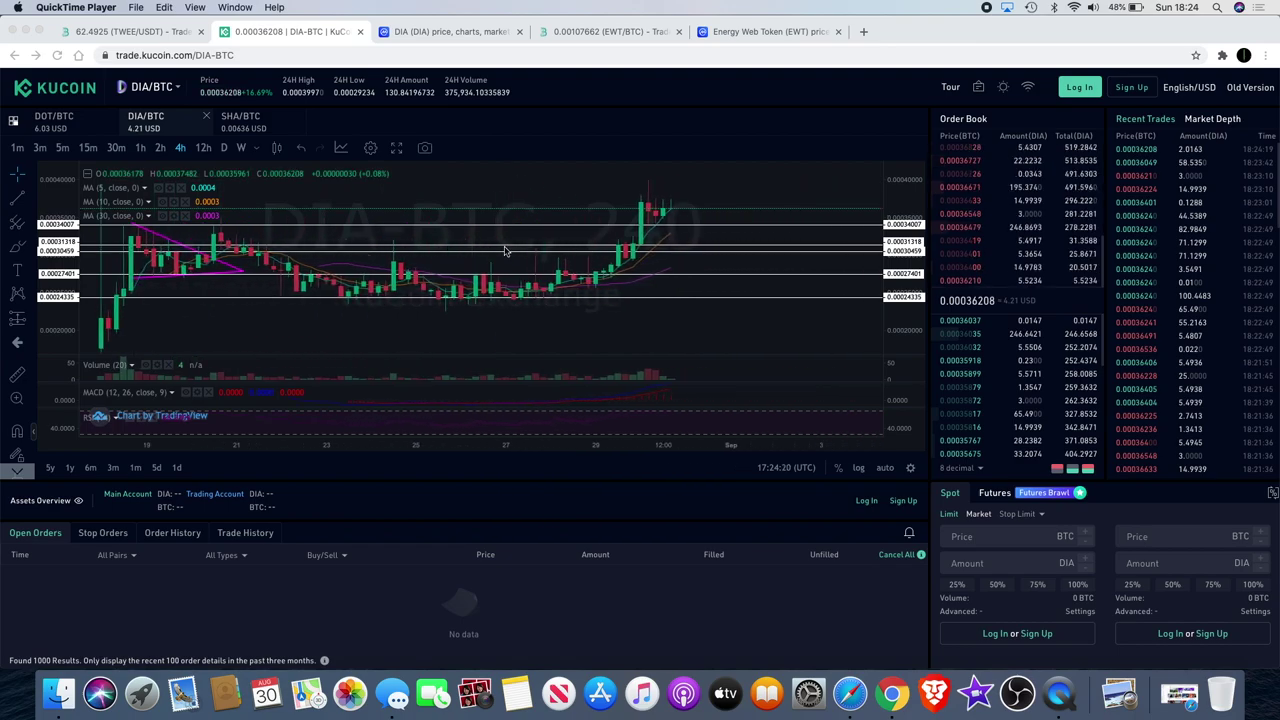
scroll(510, 275, down, 1)
Step: Switch KuCoin's DIA/BTC chart to daily candles, the latest closing near 0.00036210 BTC
click(226, 152)
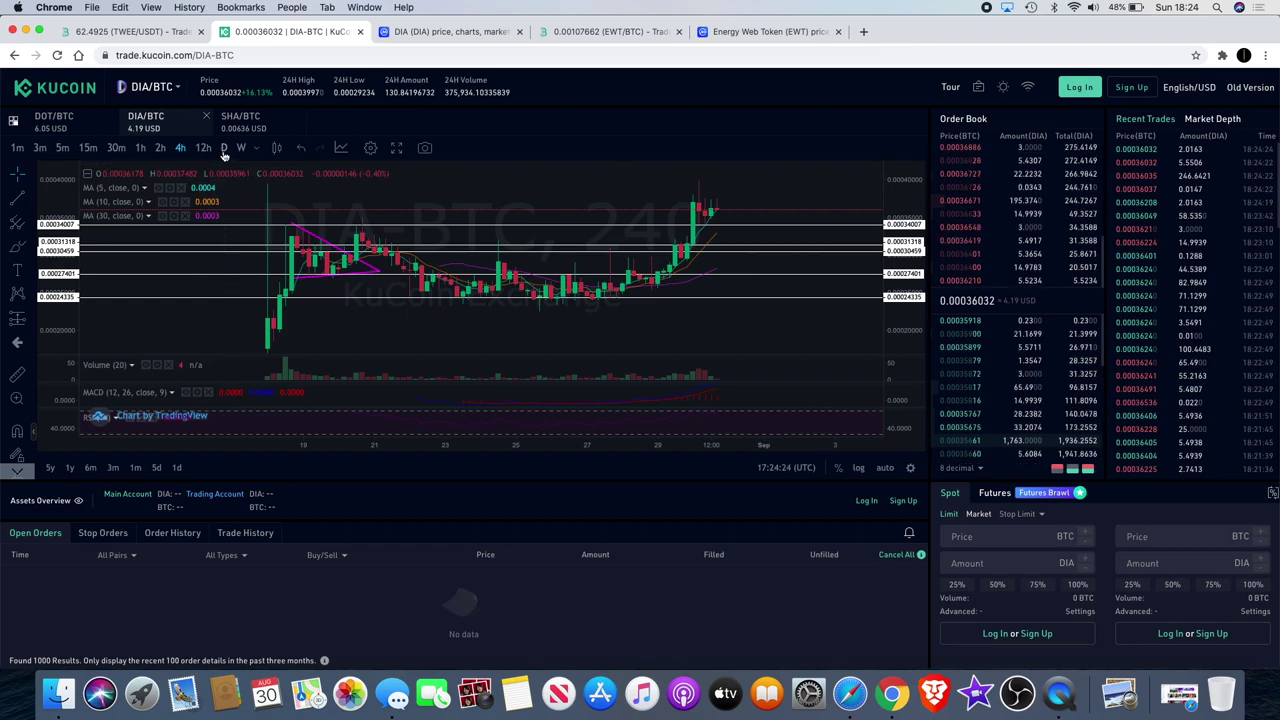
click(224, 149)
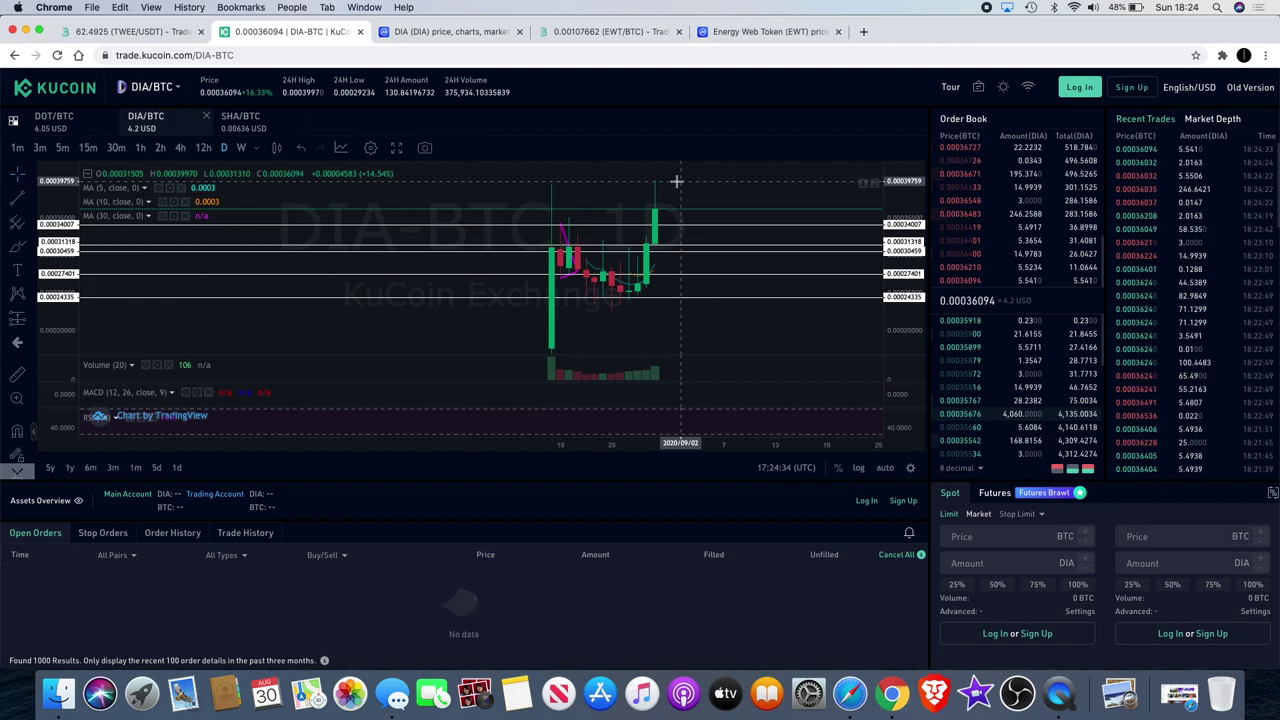
scroll(692, 205, down, 2)
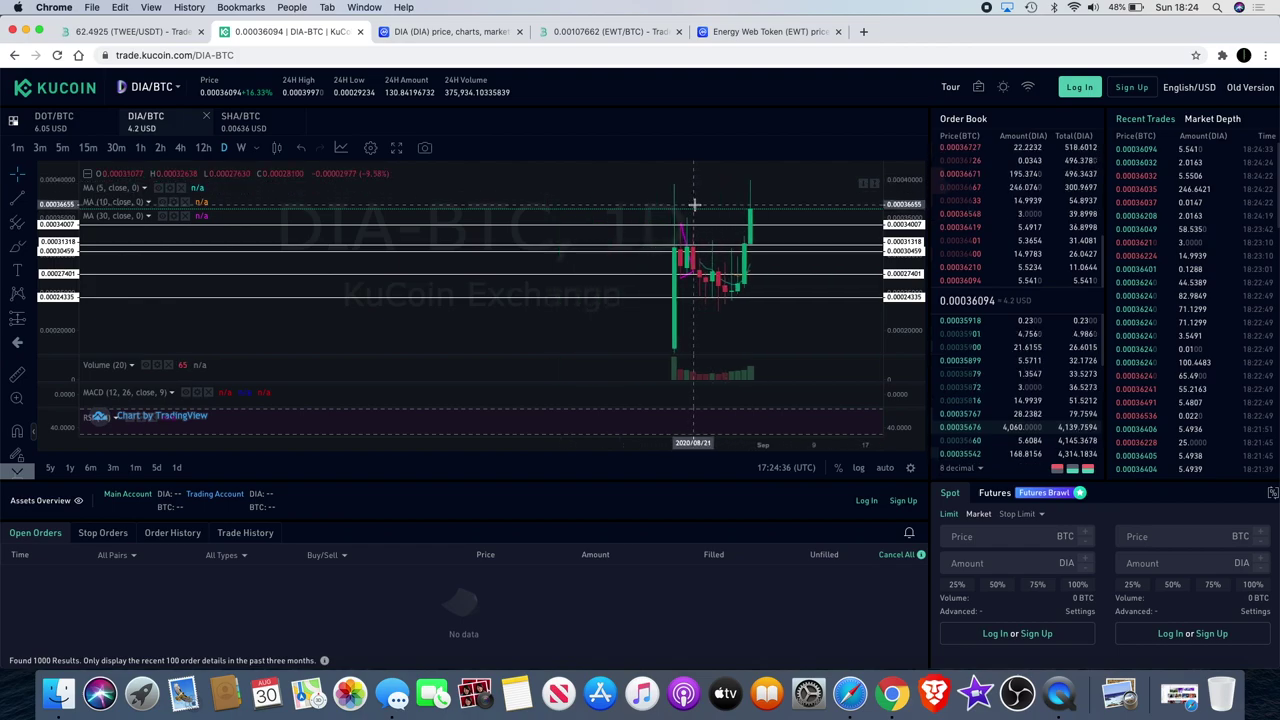
scroll(693, 205, up, 3)
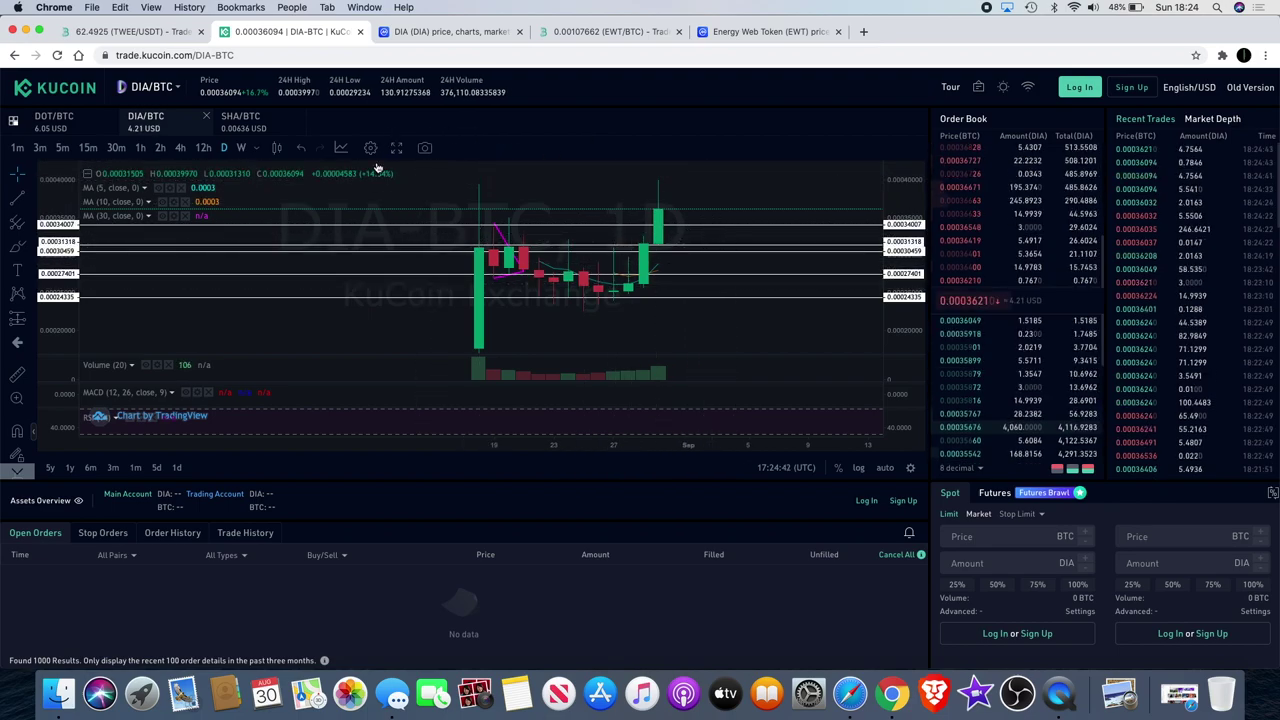
Step: Switch the DIA/BTC chart from daily to 1-hour candles
click(204, 148)
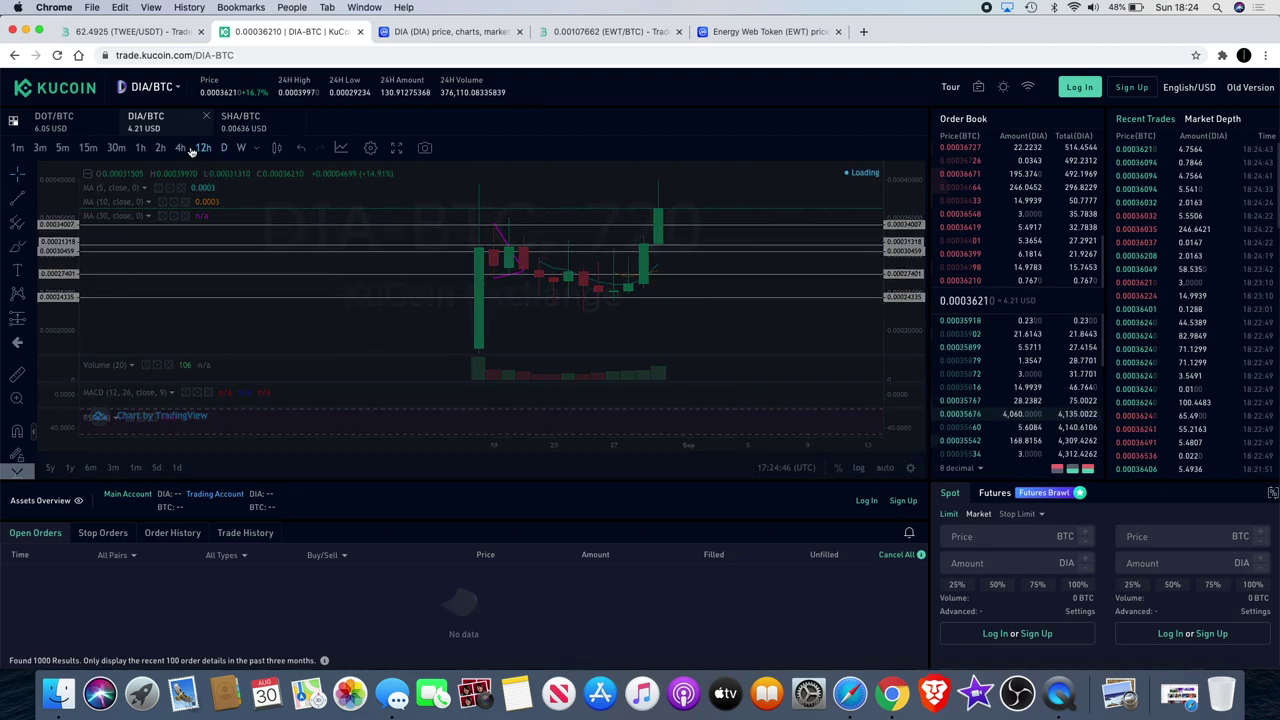
click(139, 148)
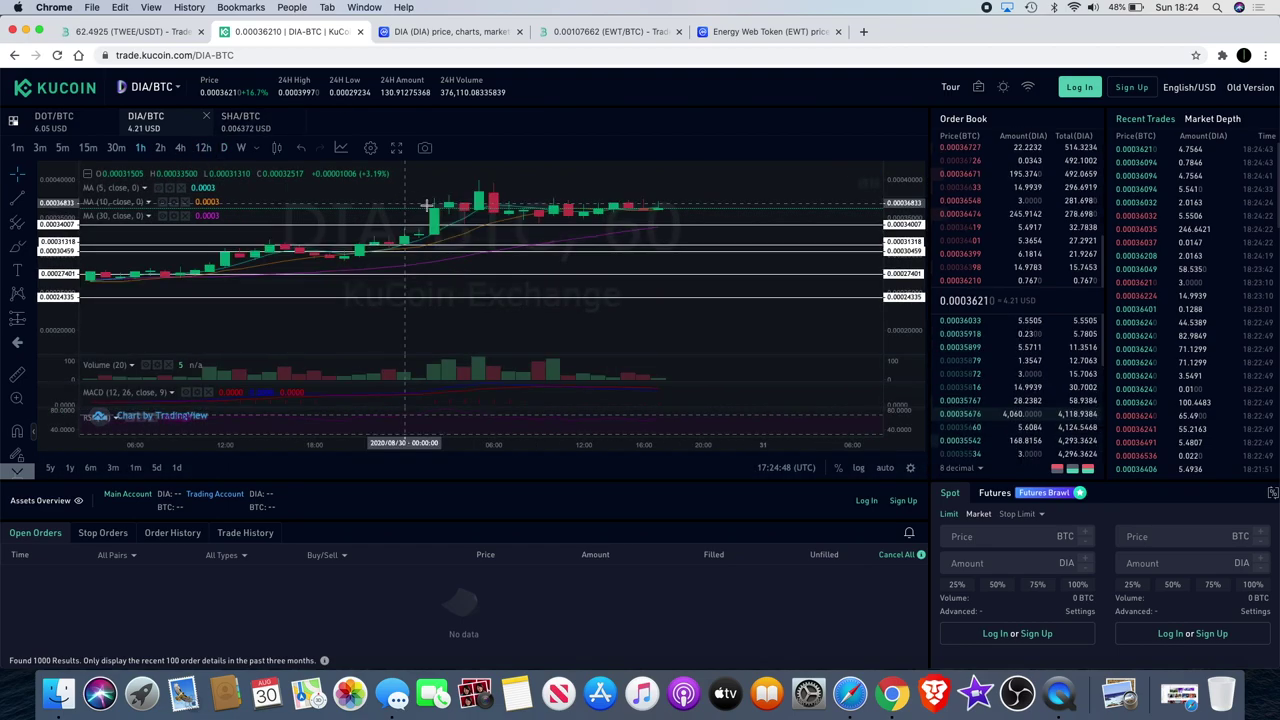
scroll(510, 238, down, 5)
scroll(510, 238, down, 5)
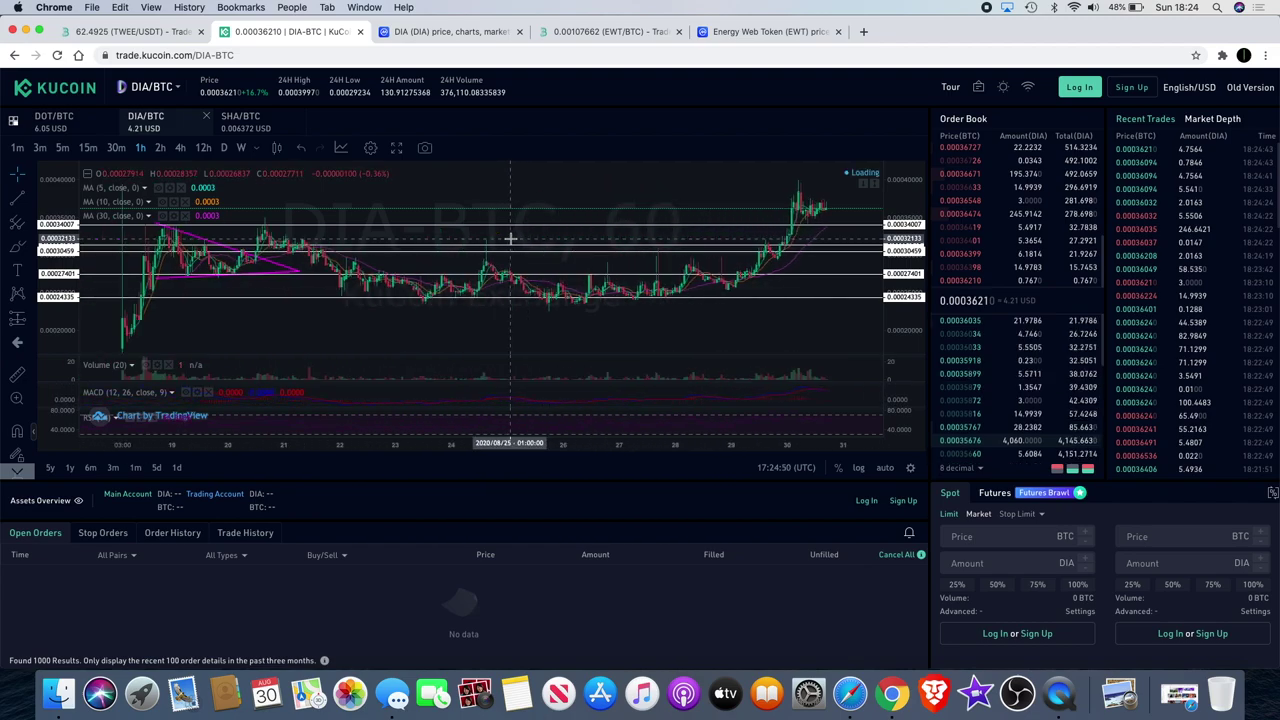
scroll(510, 238, up, 5)
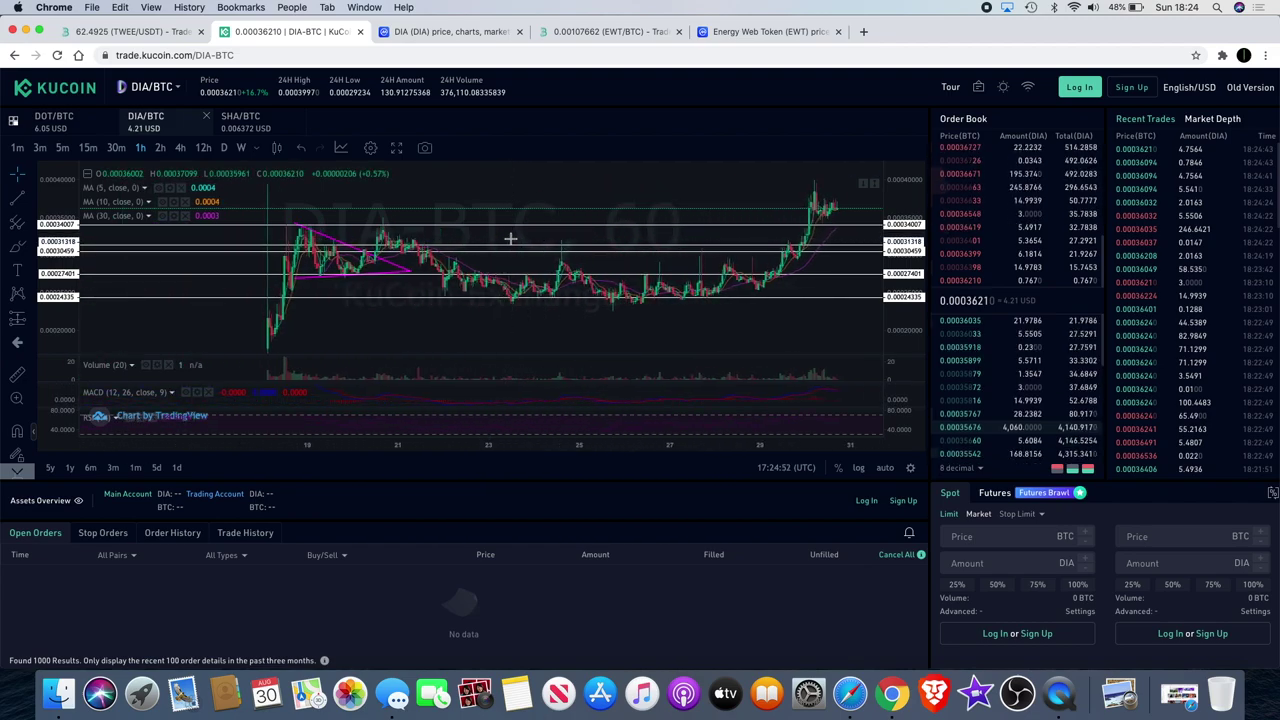
scroll(510, 238, up, 4)
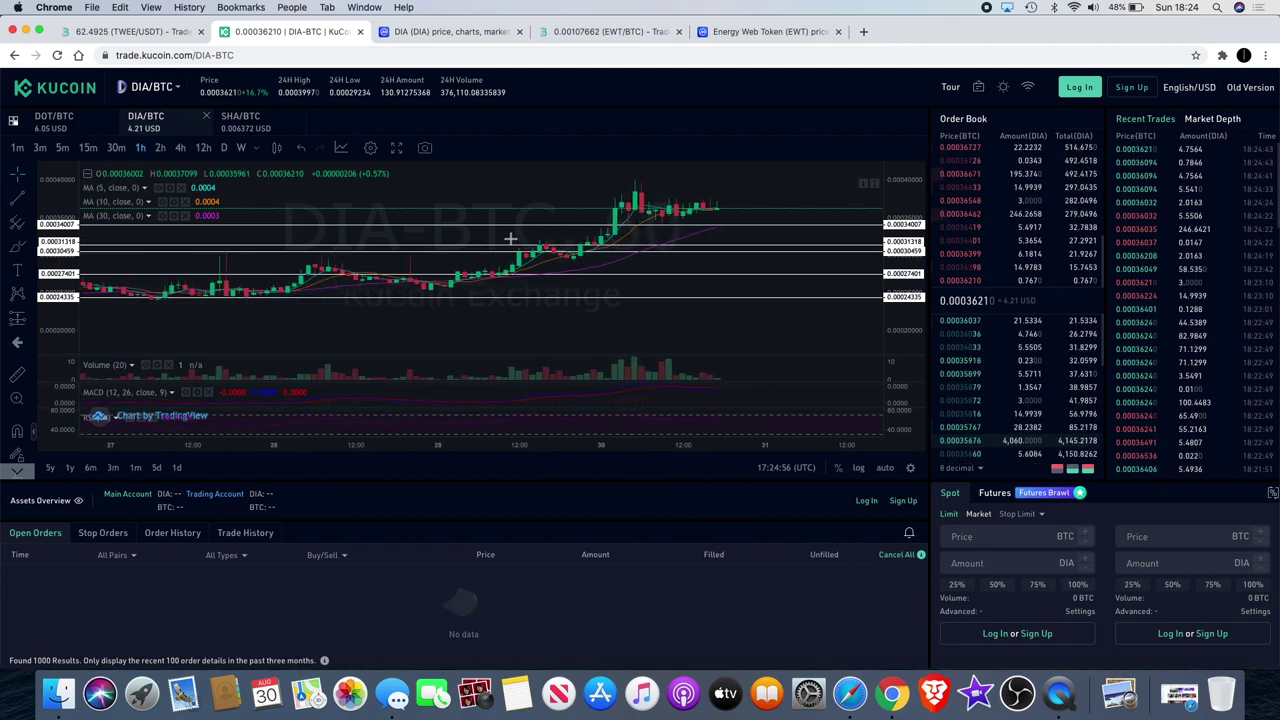
Step: Zoom in and out across the hourly candles covering roughly Aug 24–30
scroll(510, 238, down, 5)
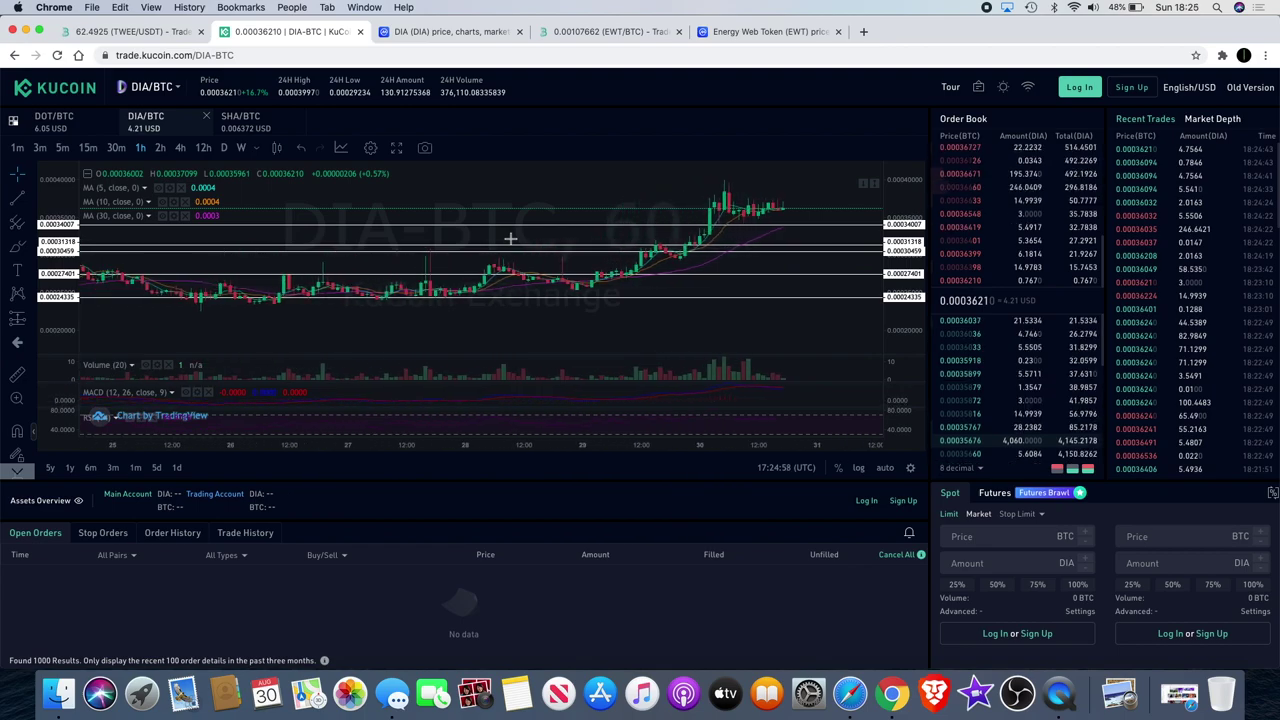
scroll(510, 238, down, 5)
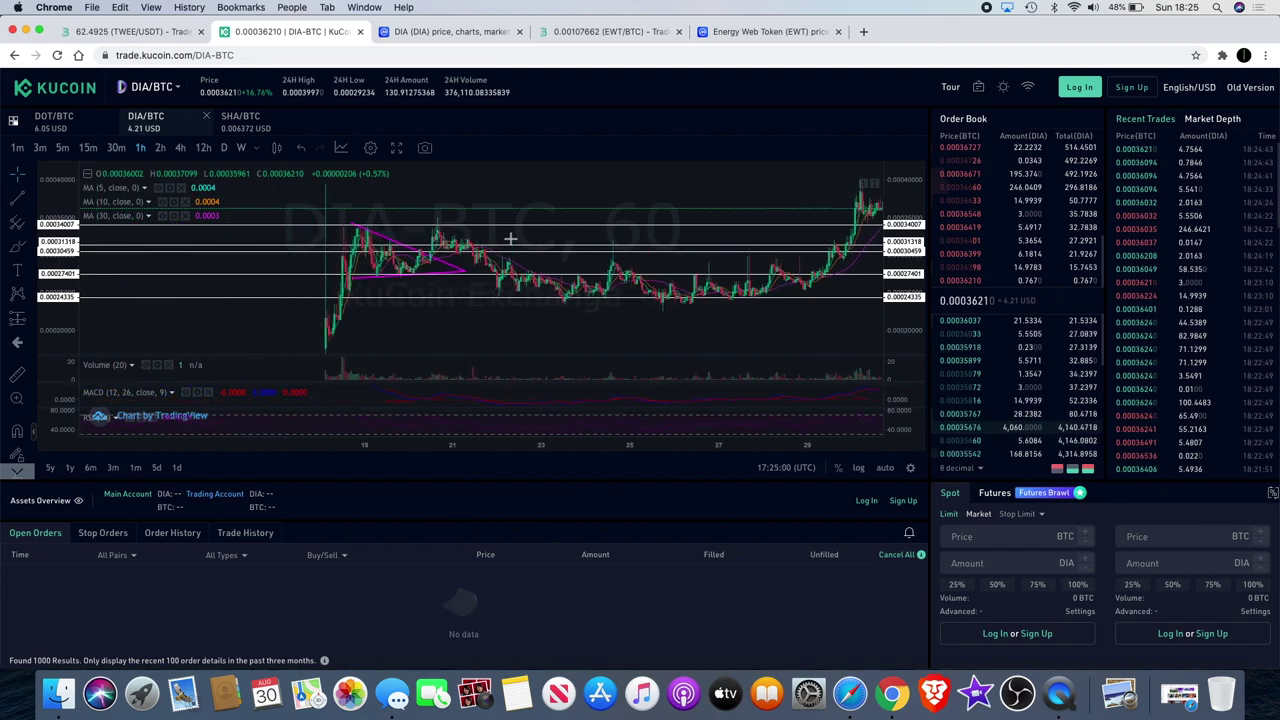
scroll(510, 238, up, 5)
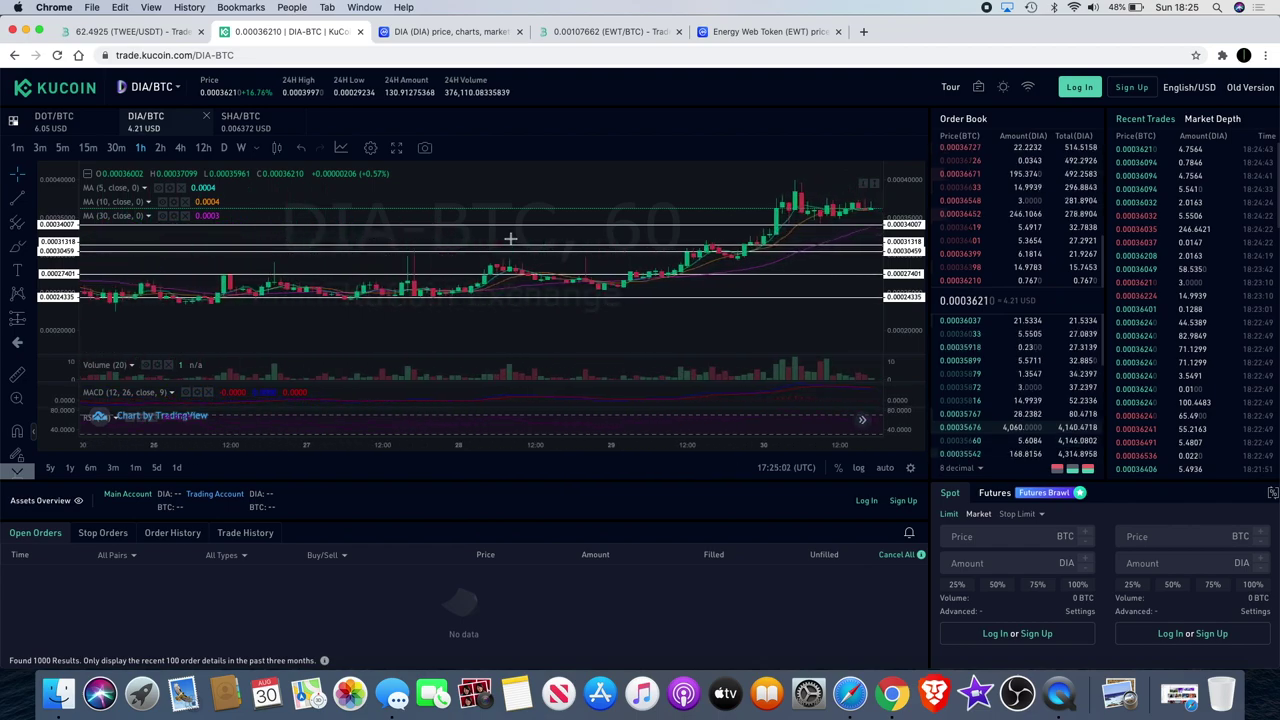
scroll(510, 238, right, 3)
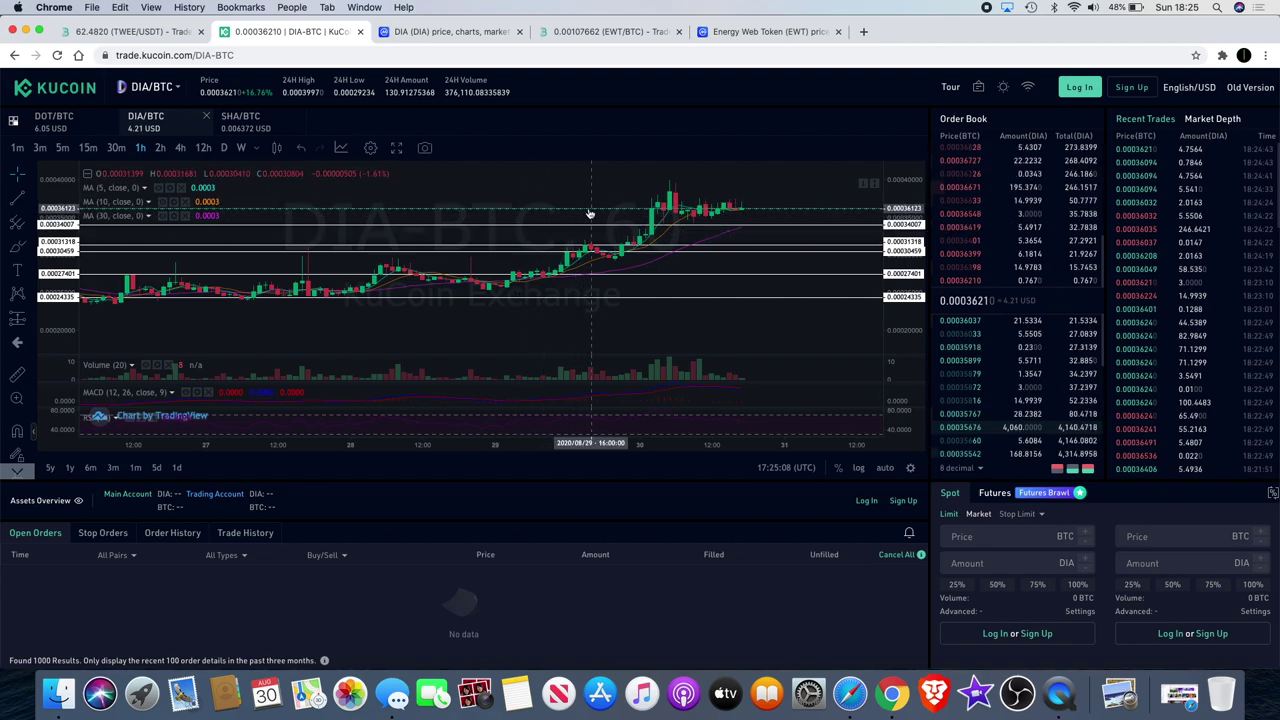
scroll(590, 213, down, 1)
scroll(590, 213, up, 1)
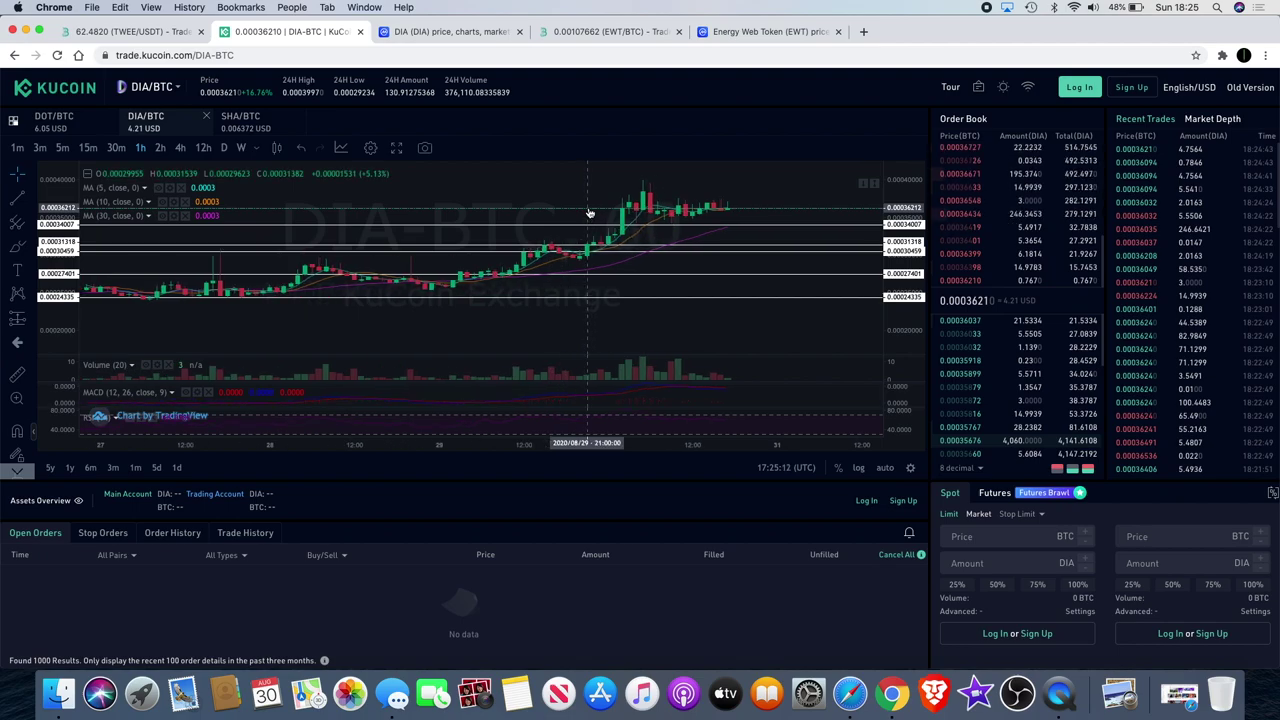
scroll(590, 213, down, 3)
scroll(590, 213, down, 3)
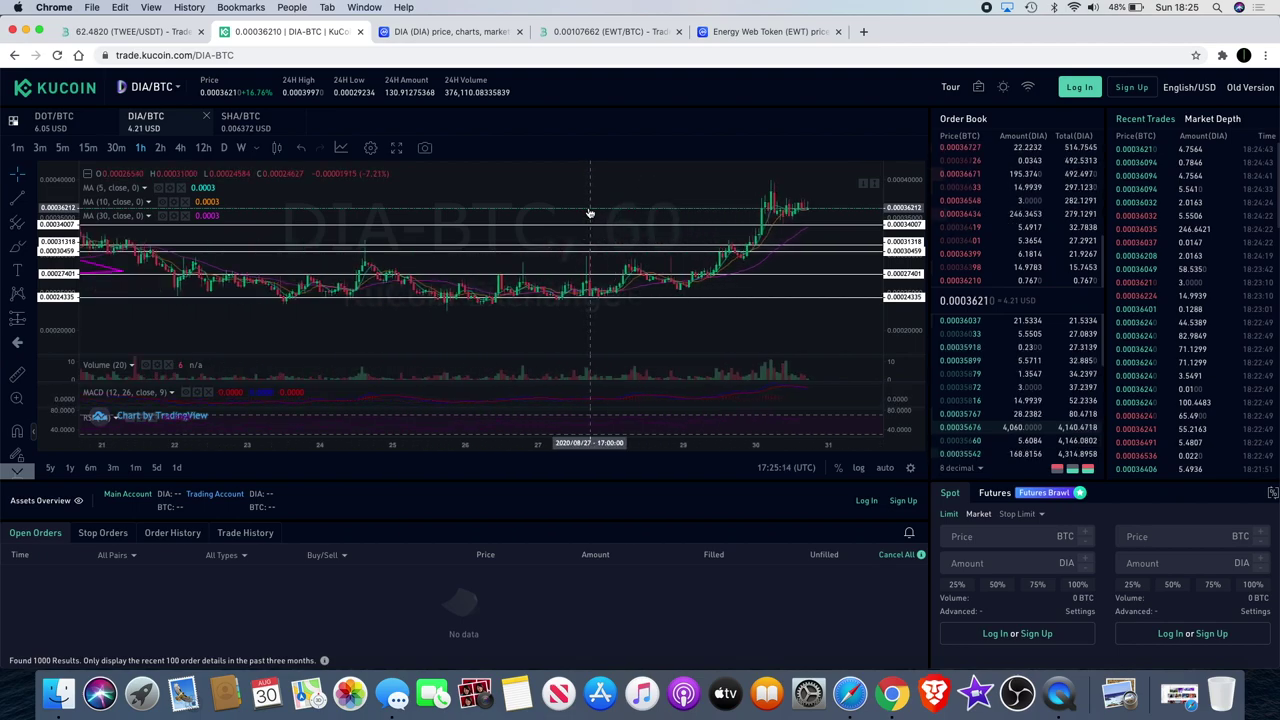
scroll(590, 213, down, 3)
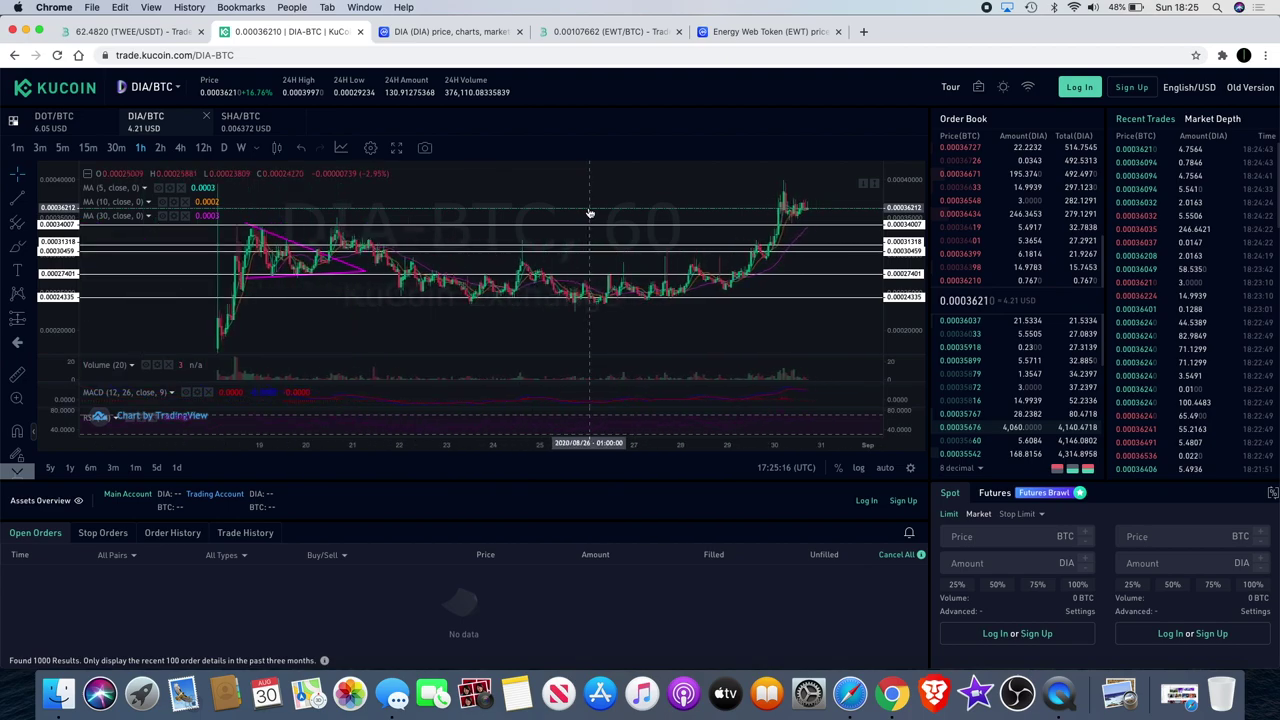
scroll(590, 213, up, 4)
scroll(590, 213, up, 5)
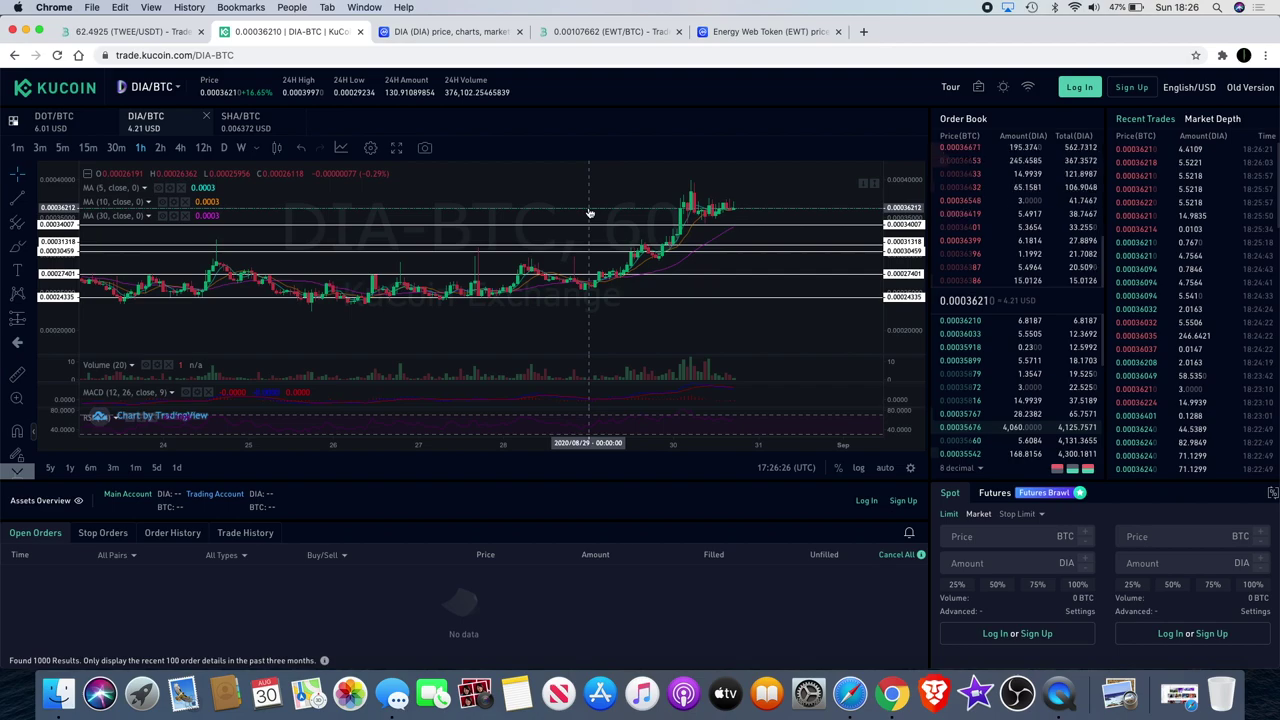
Step: Zoom the 1-hour DIA/BTC chart out to show a wider span of candles
scroll(590, 213, down, 5)
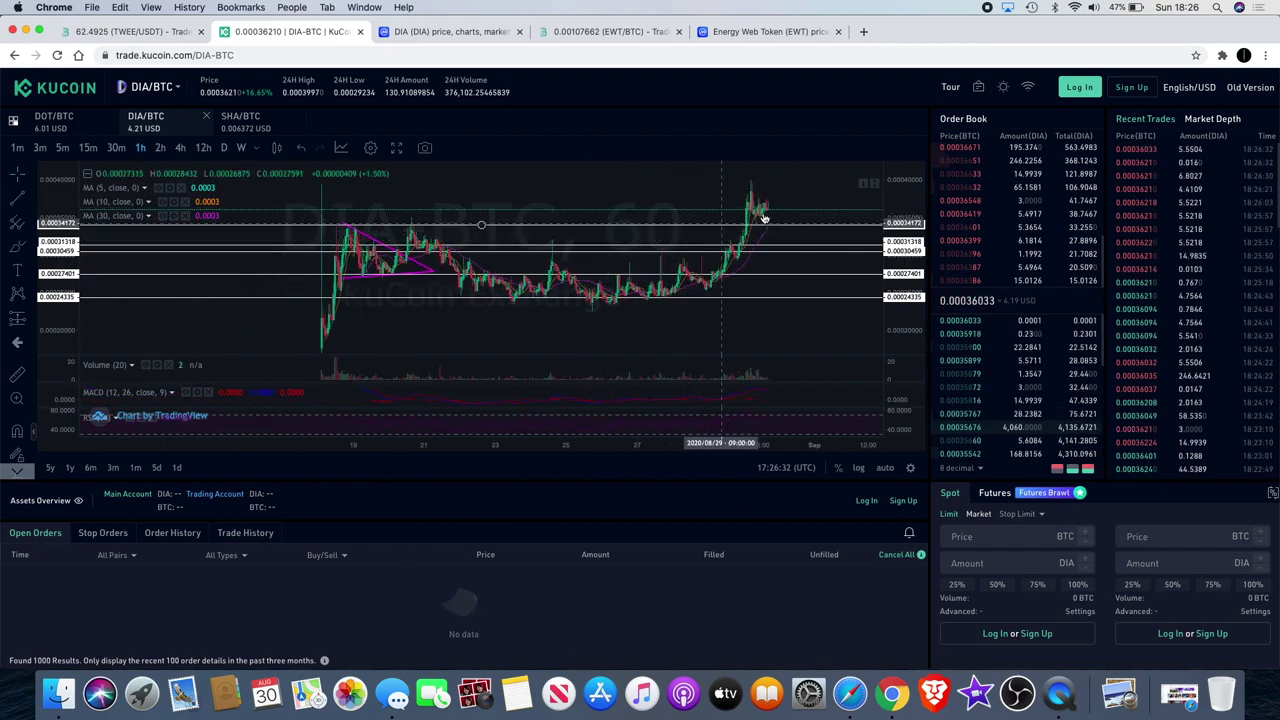
scroll(775, 227, up, 1)
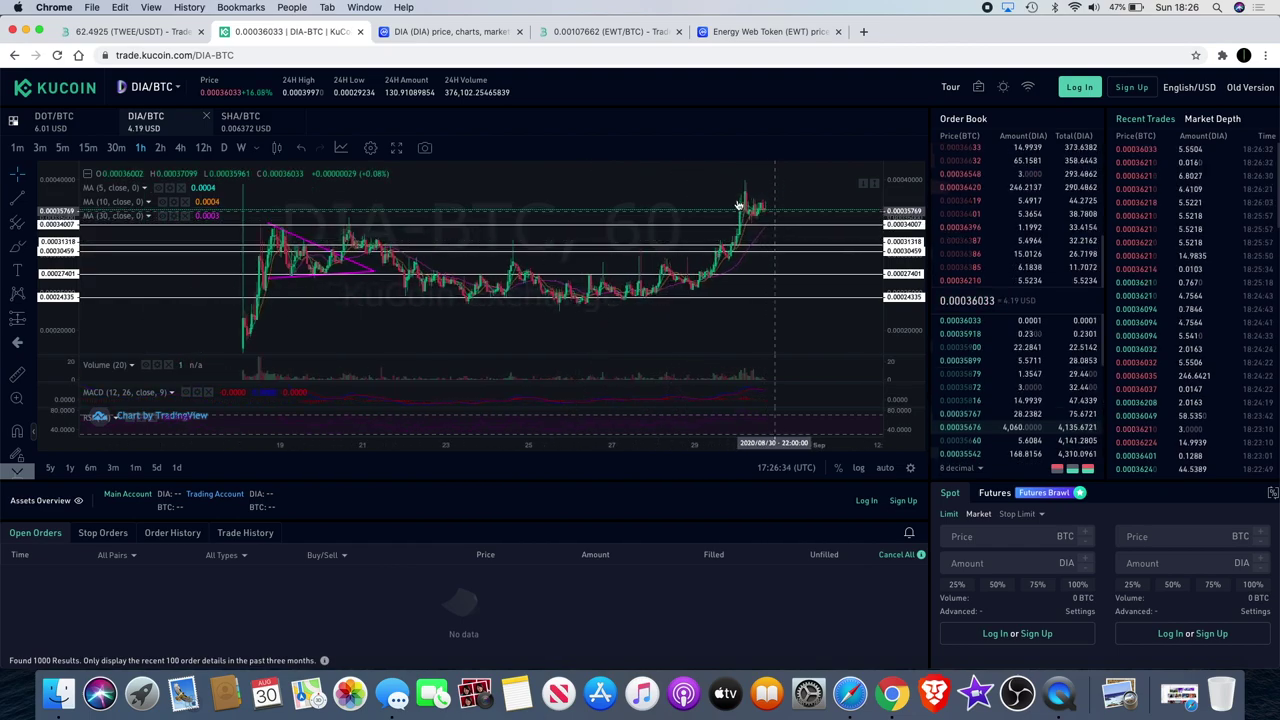
scroll(768, 219, up, 2)
scroll(760, 211, up, 1)
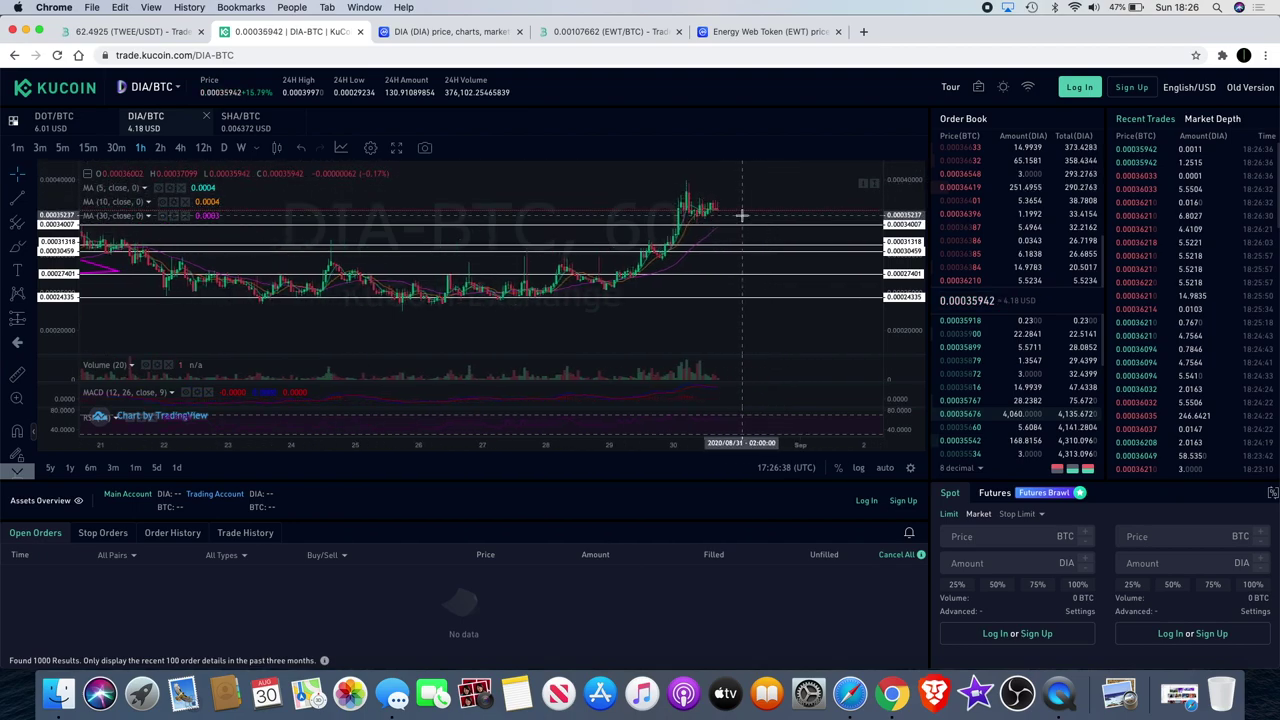
scroll(738, 204, up, 2)
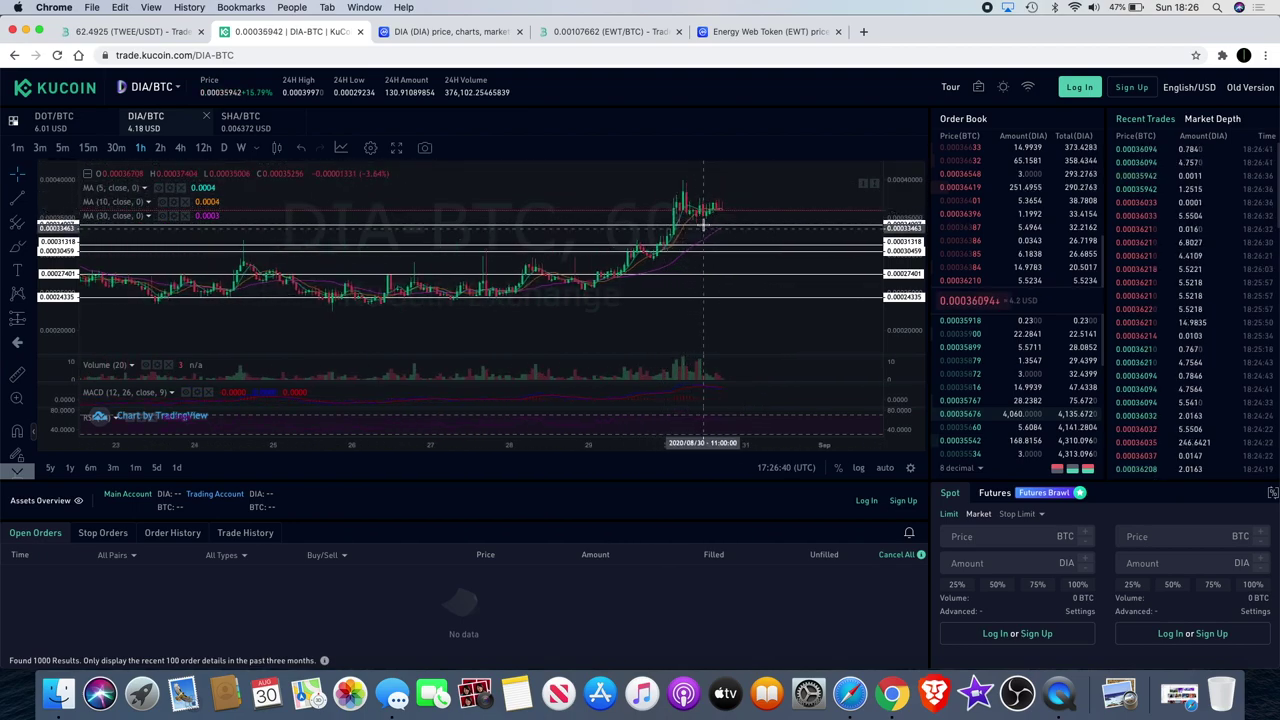
scroll(732, 197, up, 2)
scroll(732, 197, up, 1)
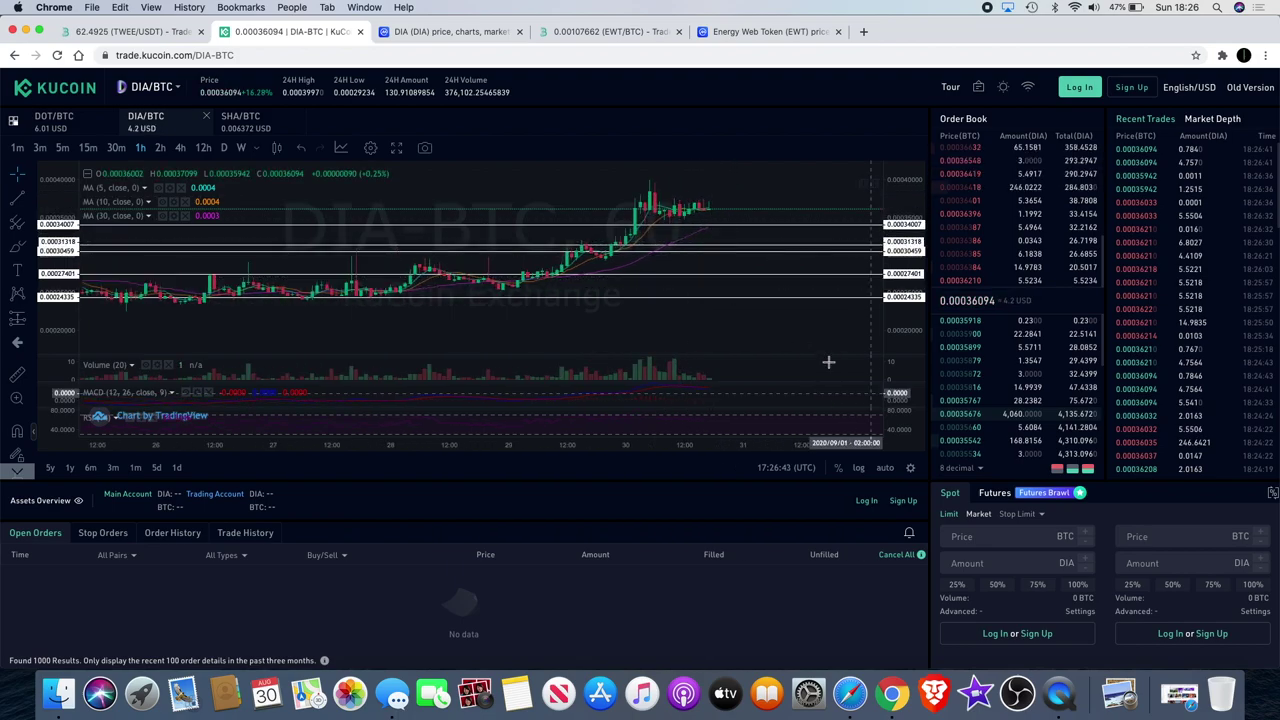
scroll(831, 370, up, 1)
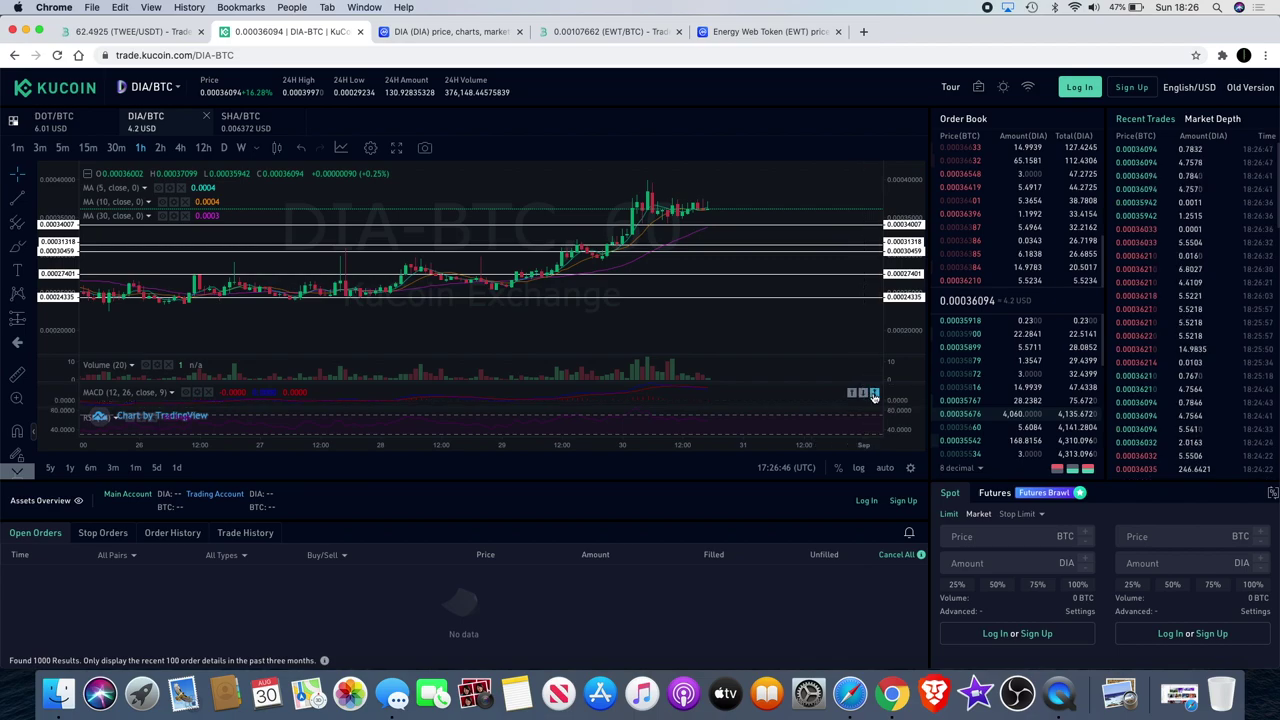
Step: Maximize then restore the MACD pane, and return the chart to 4-hour candles
click(872, 394)
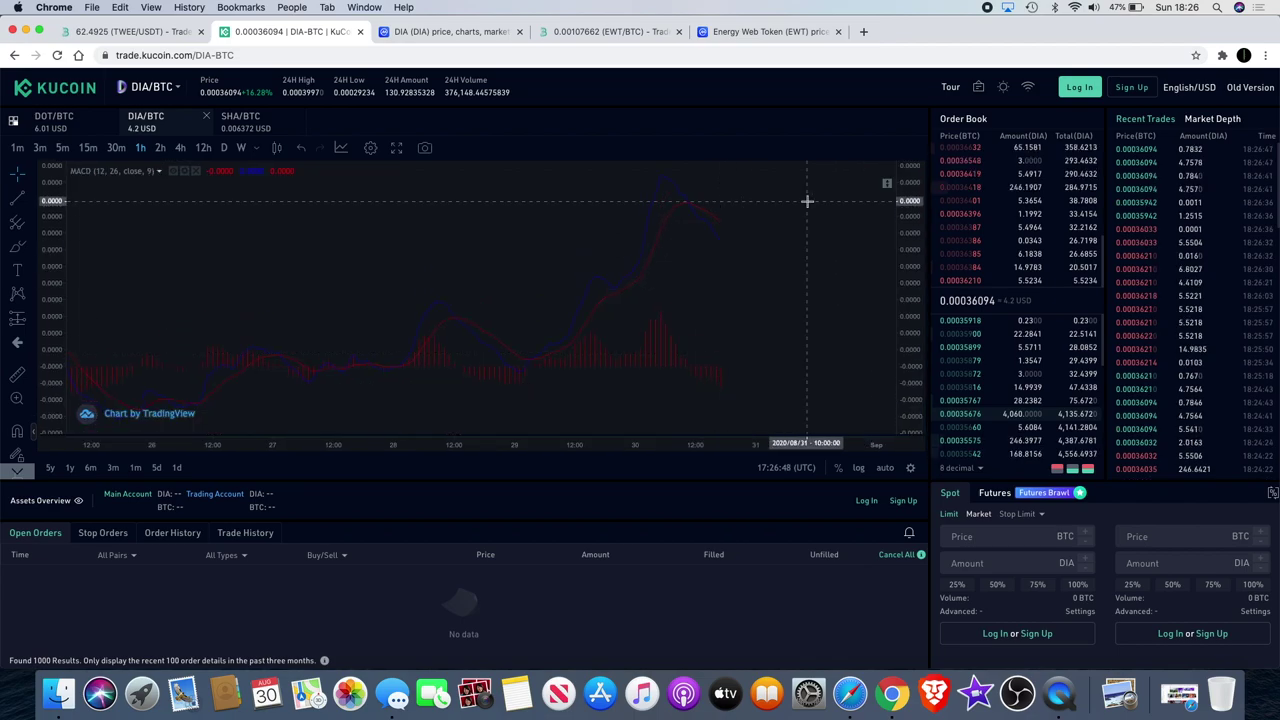
click(888, 183)
scroll(740, 195, down, 1)
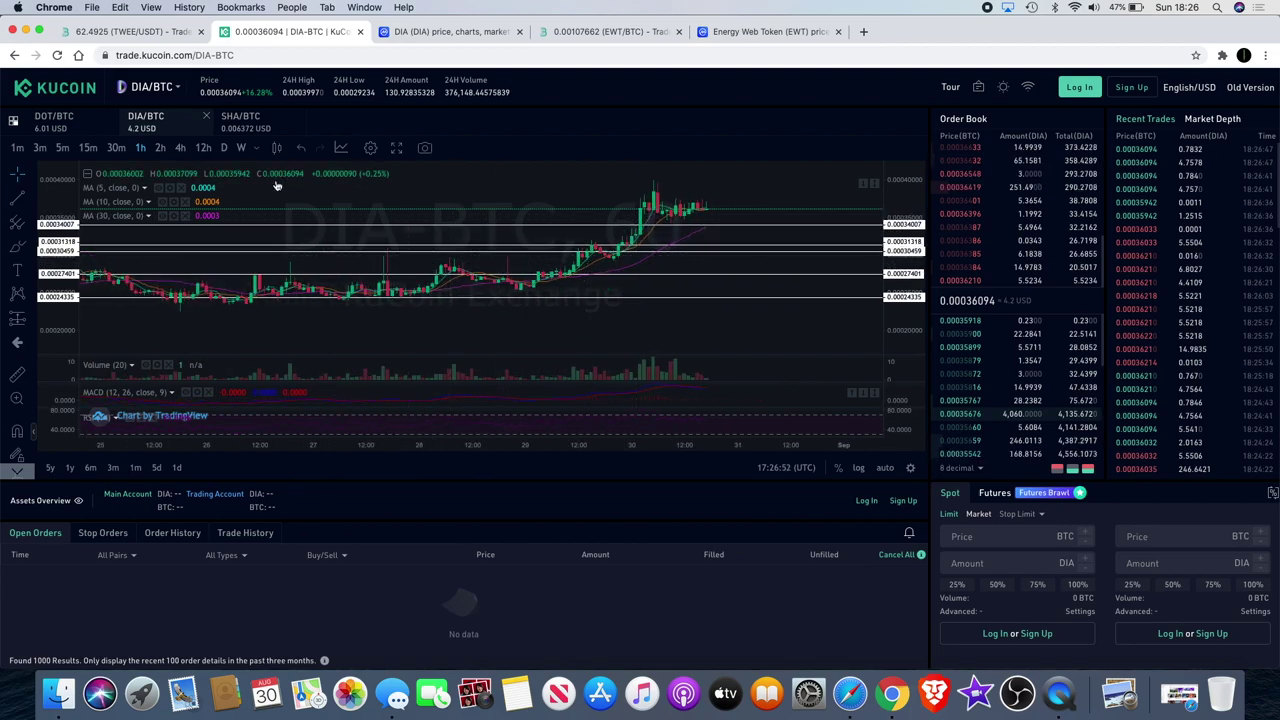
click(181, 148)
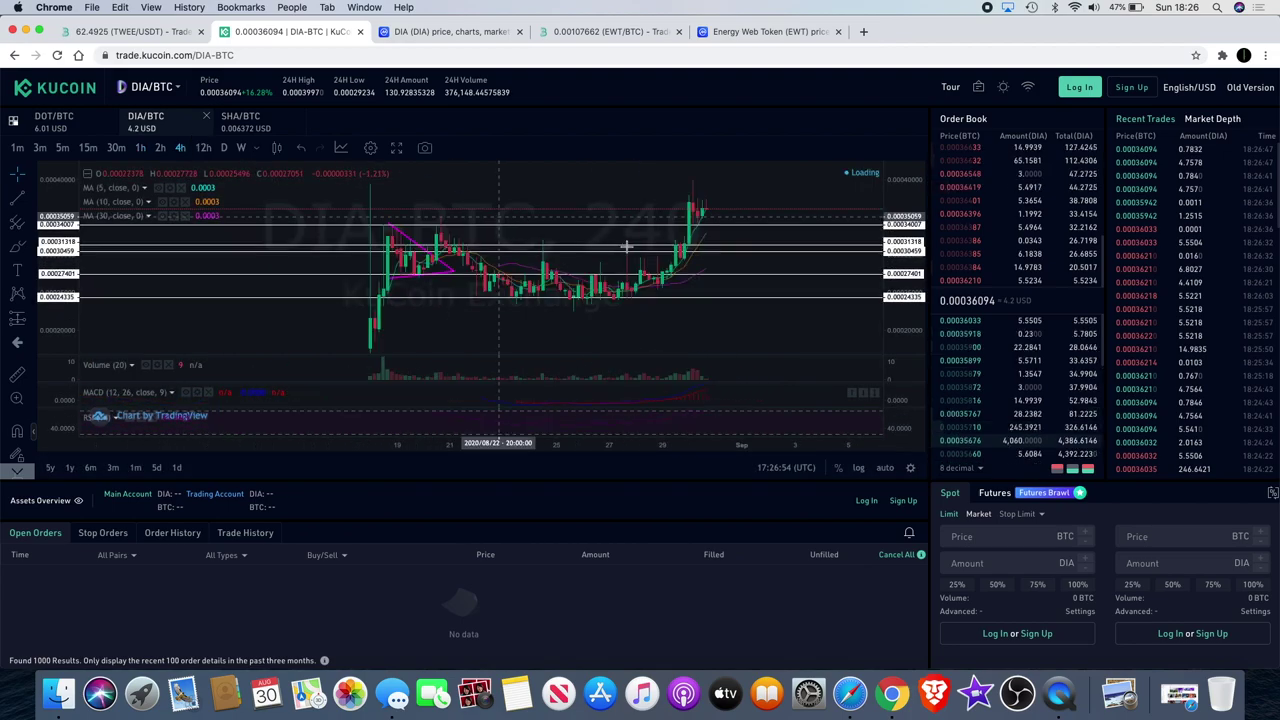
Step: Zoom and scroll across the 4-hour DIA/BTC chart to inspect the rally
scroll(686, 268, up, 3)
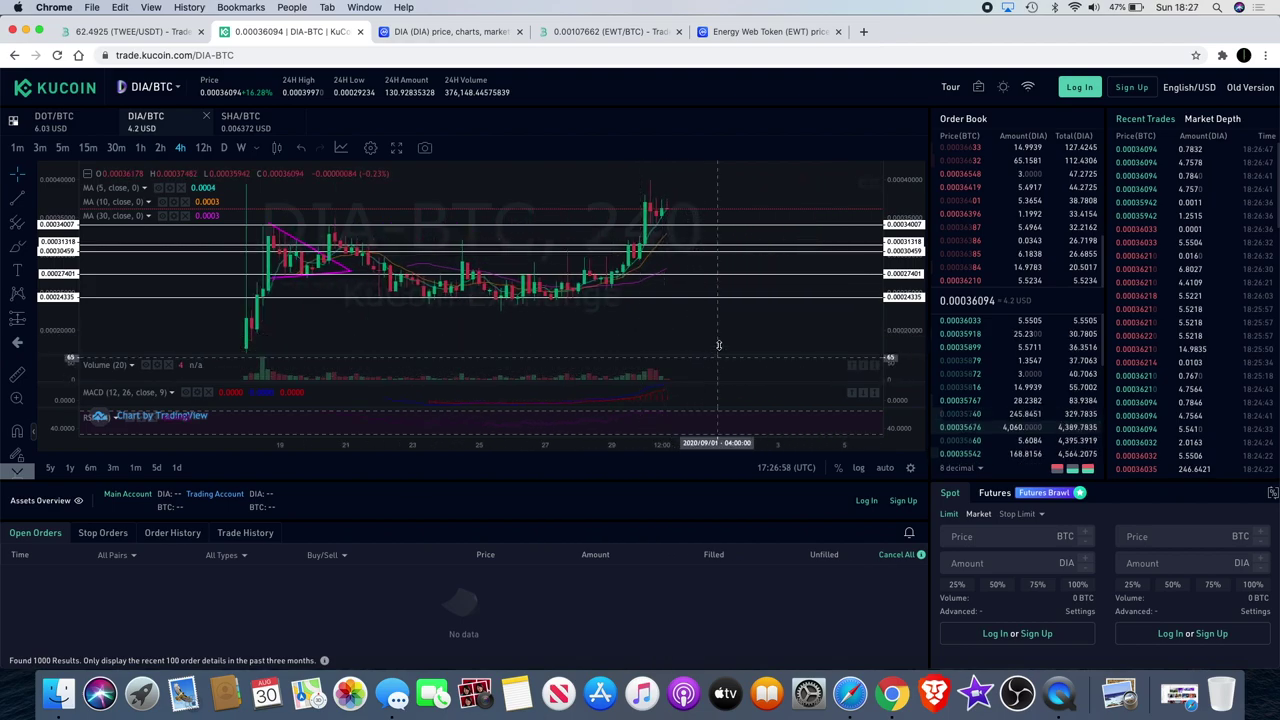
scroll(715, 281, down, 2)
scroll(716, 281, up, 3)
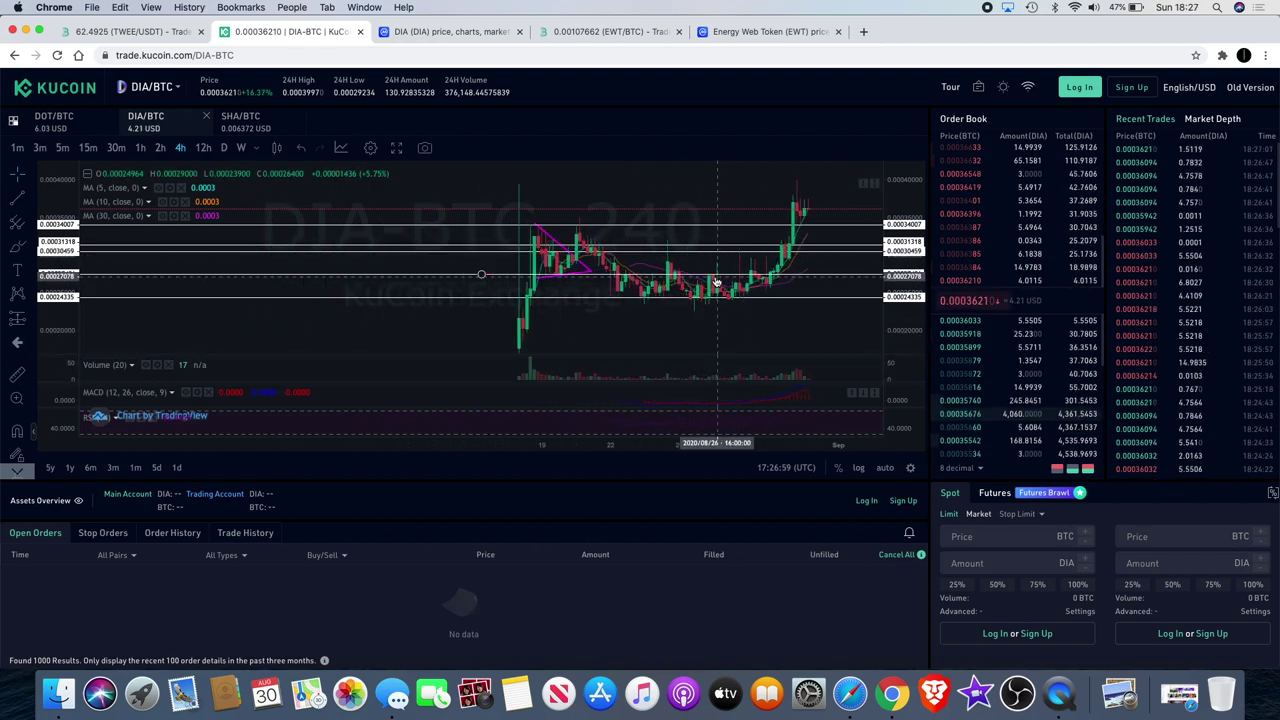
scroll(716, 281, up, 1)
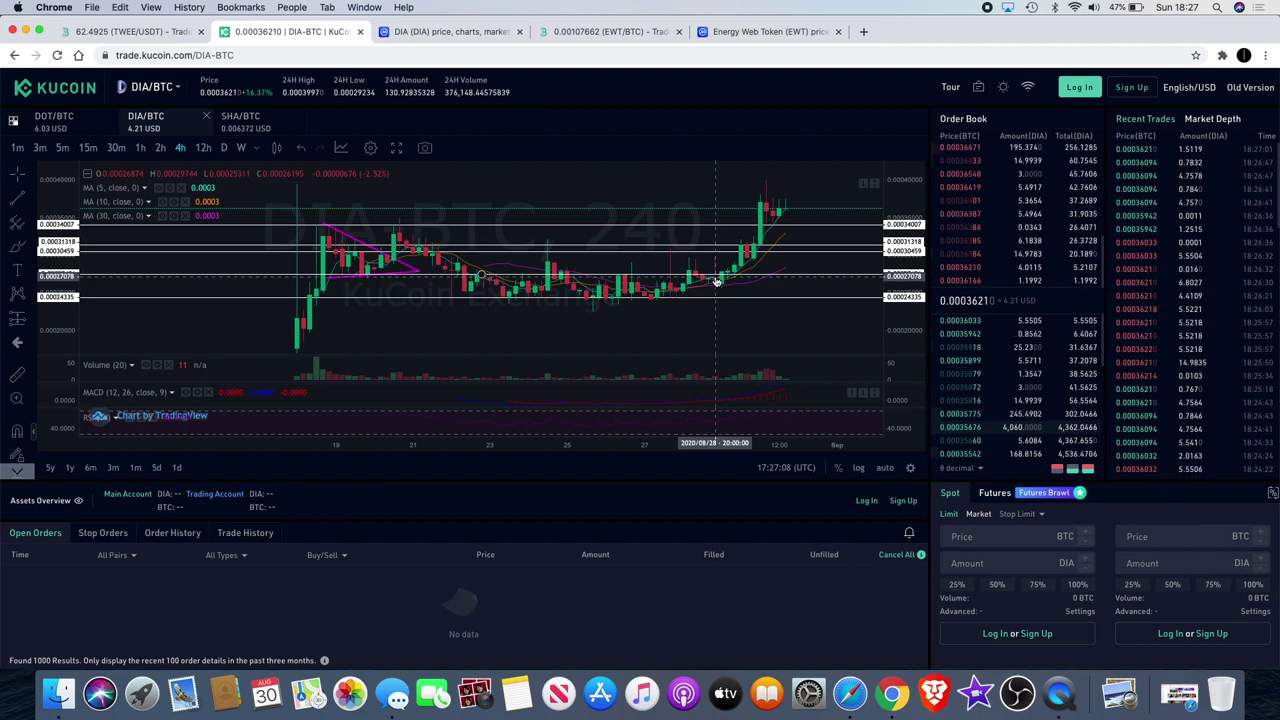
scroll(716, 281, right, 5)
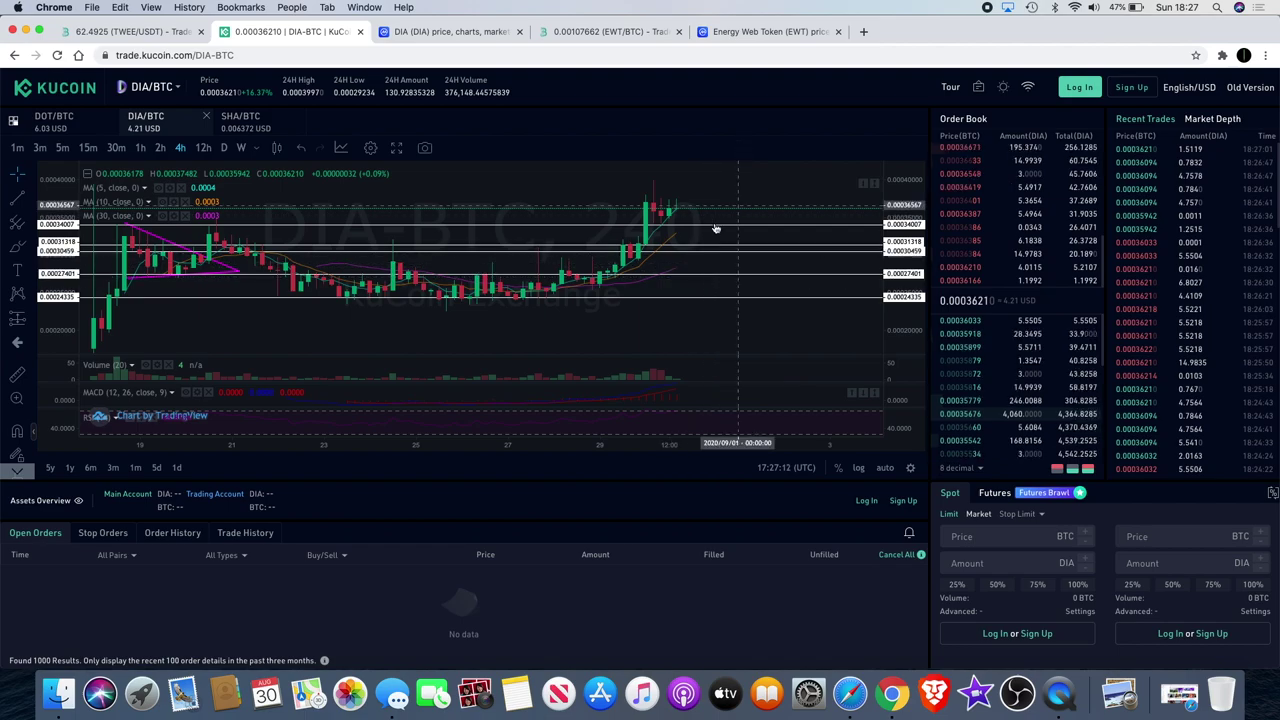
scroll(672, 230, left, 5)
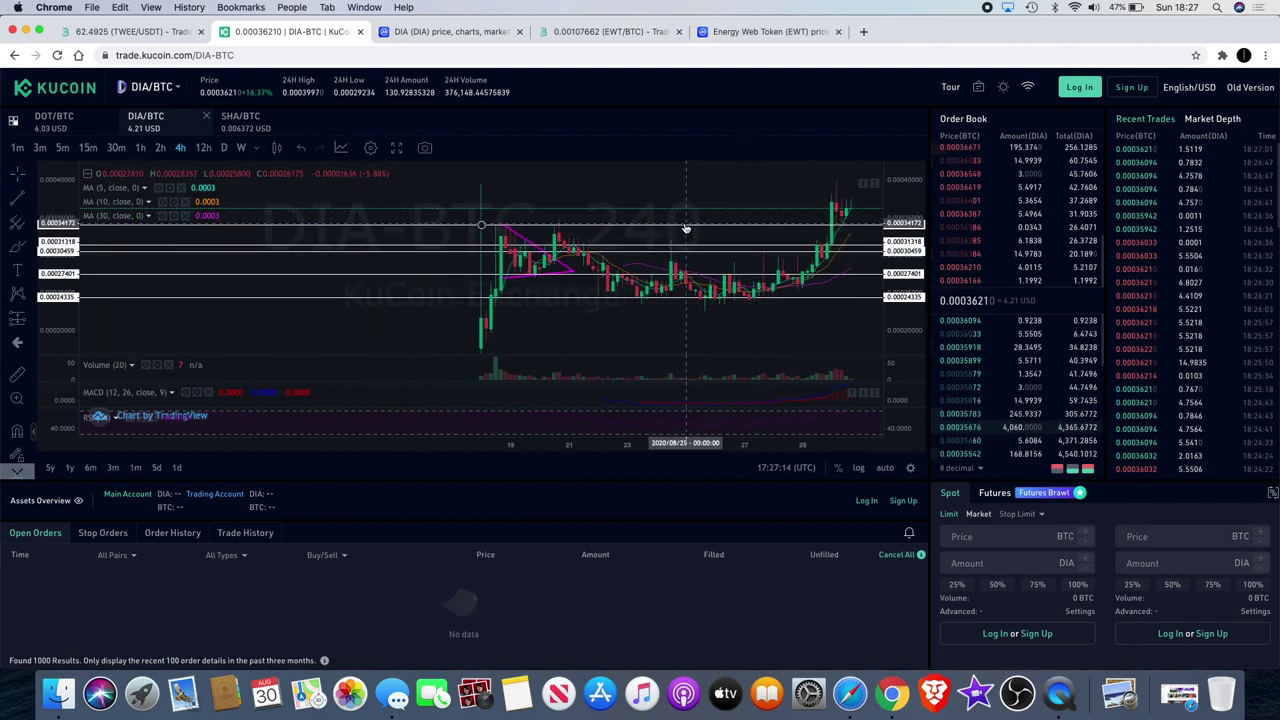
scroll(685, 229, right, 3)
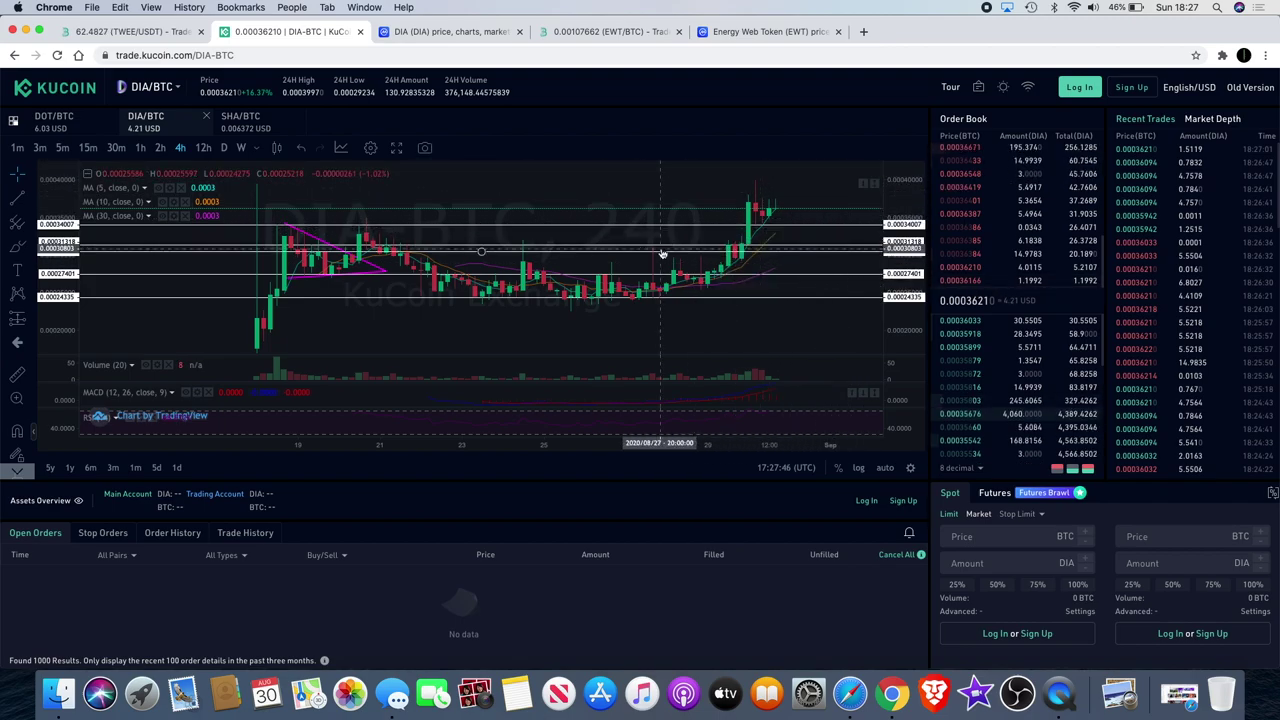
Step: Take a final look at the chart, then go to CoinMarketCap's DIA page ($4.28)
scroll(693, 241, down, 3)
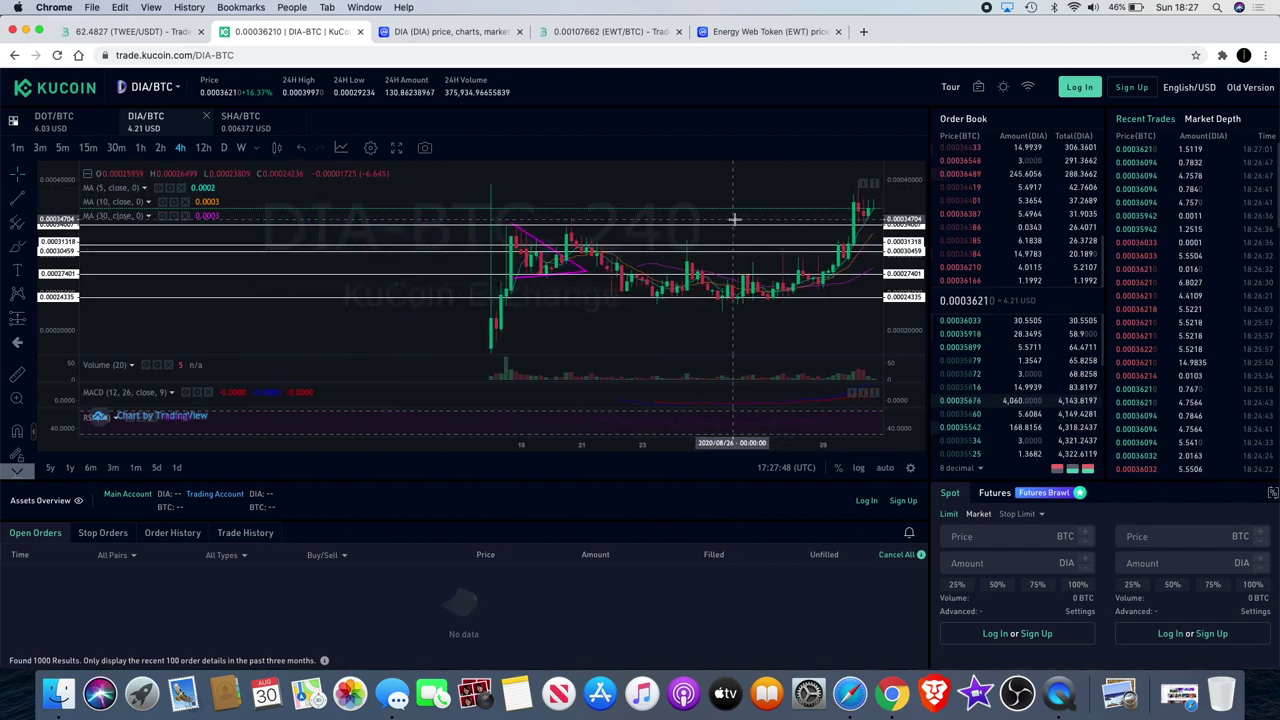
scroll(734, 219, up, 5)
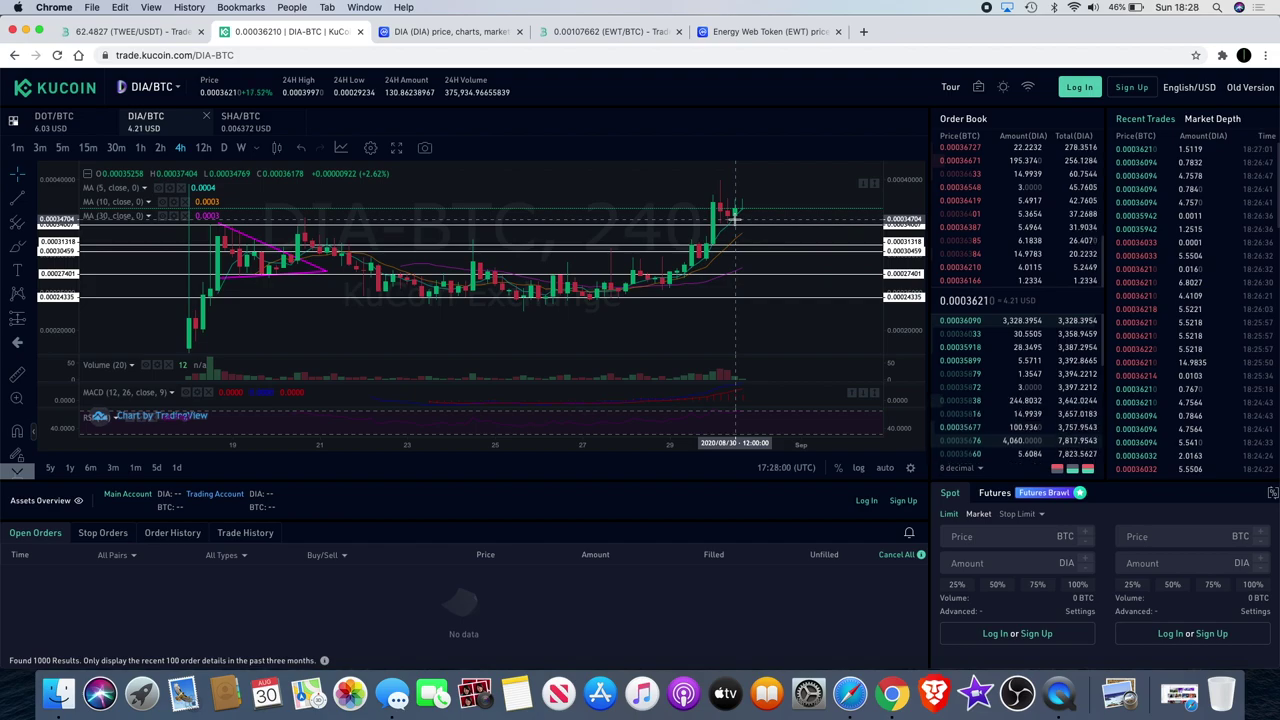
scroll(736, 216, up, 3)
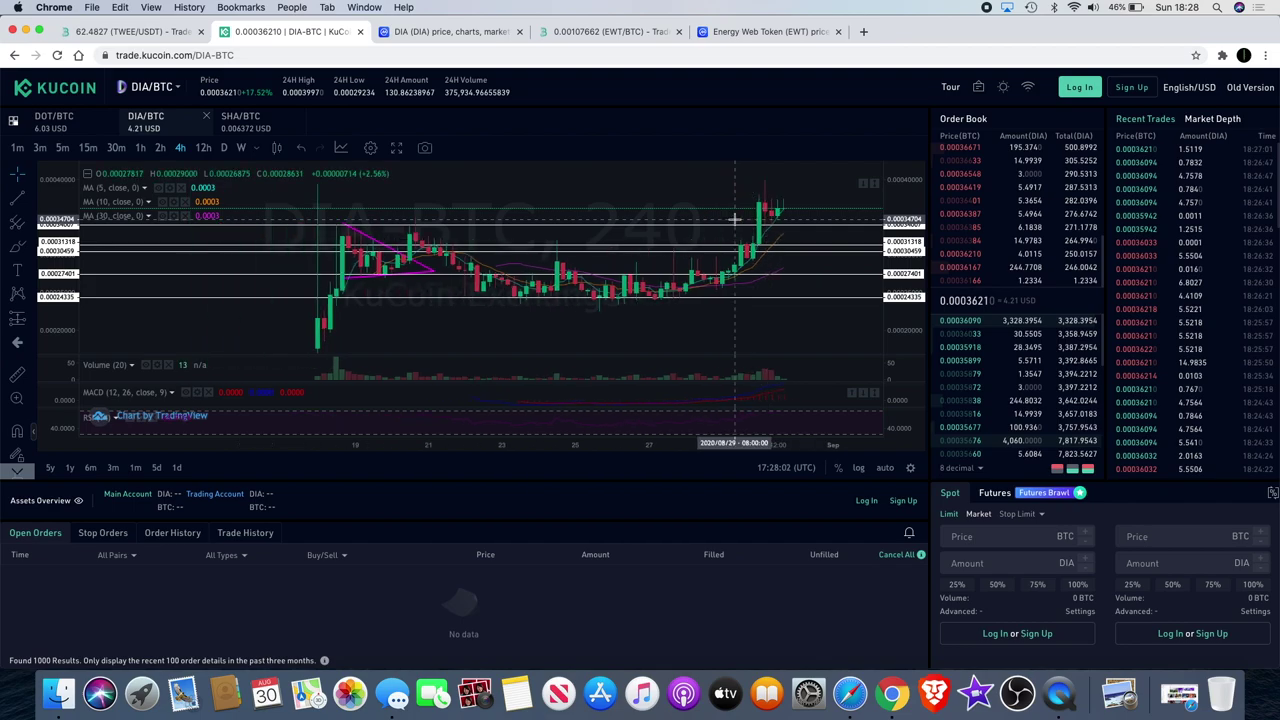
scroll(738, 210, down, 2)
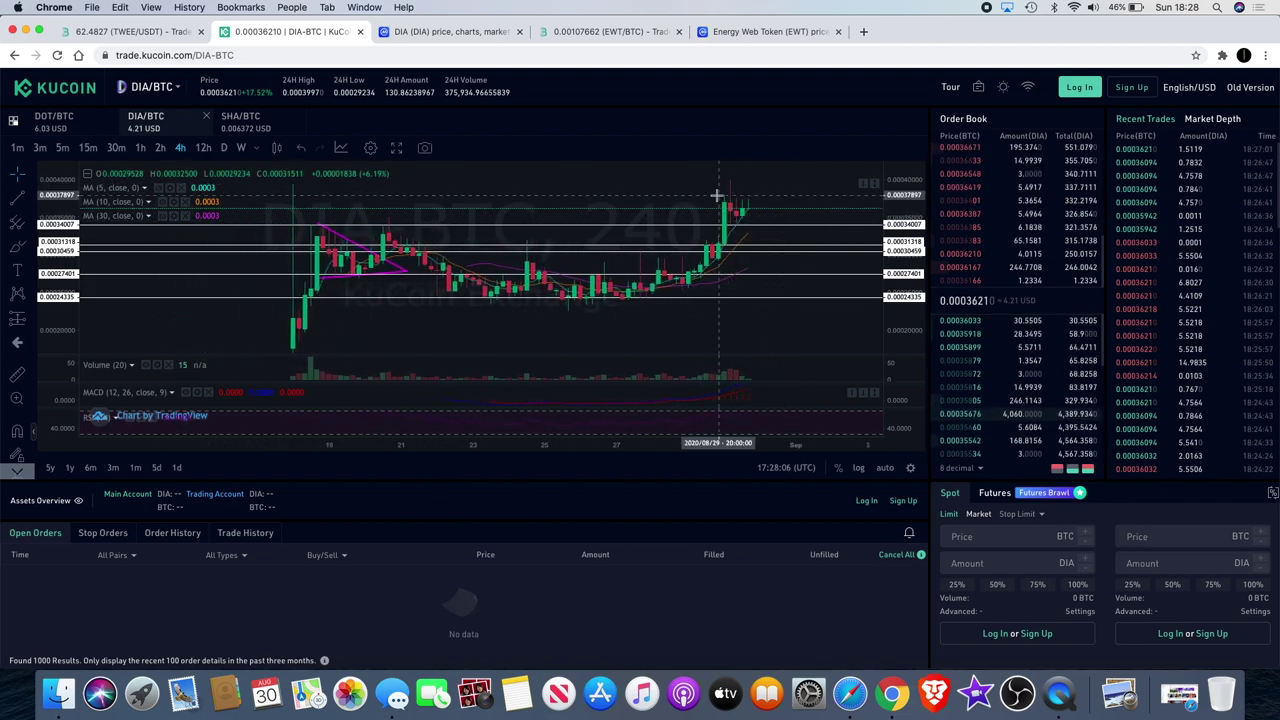
scroll(716, 195, up, 3)
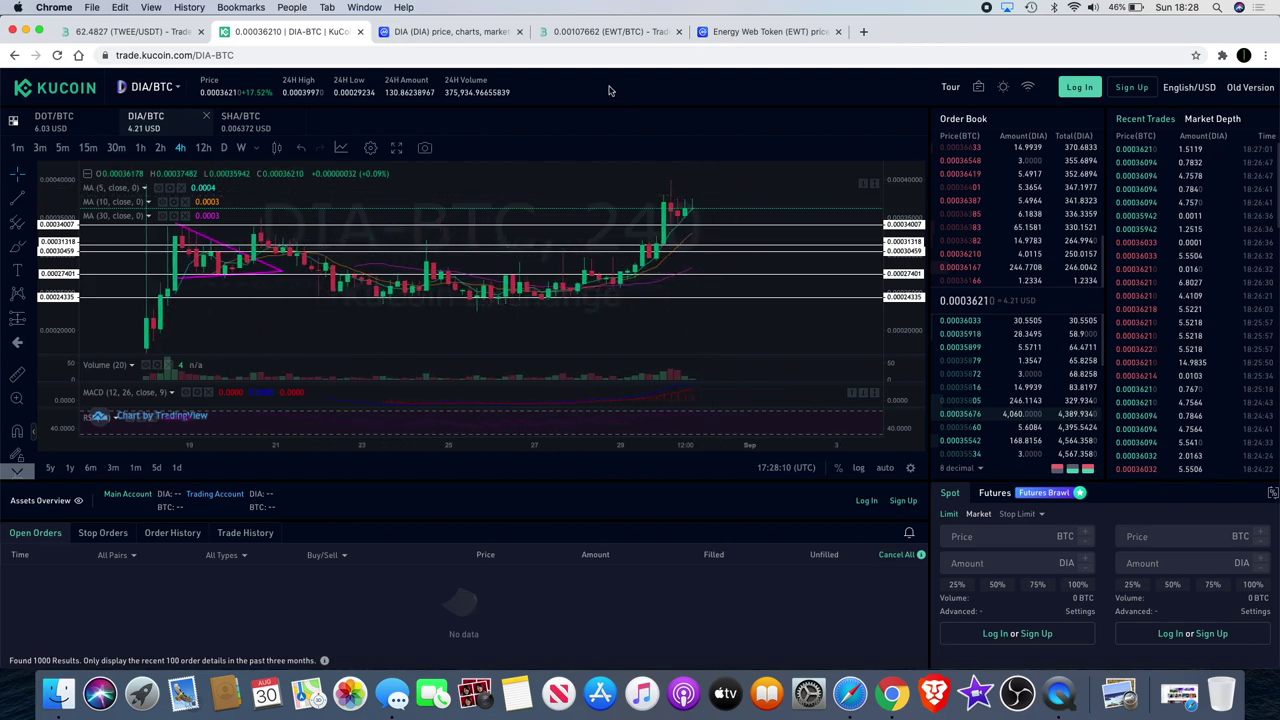
click(456, 33)
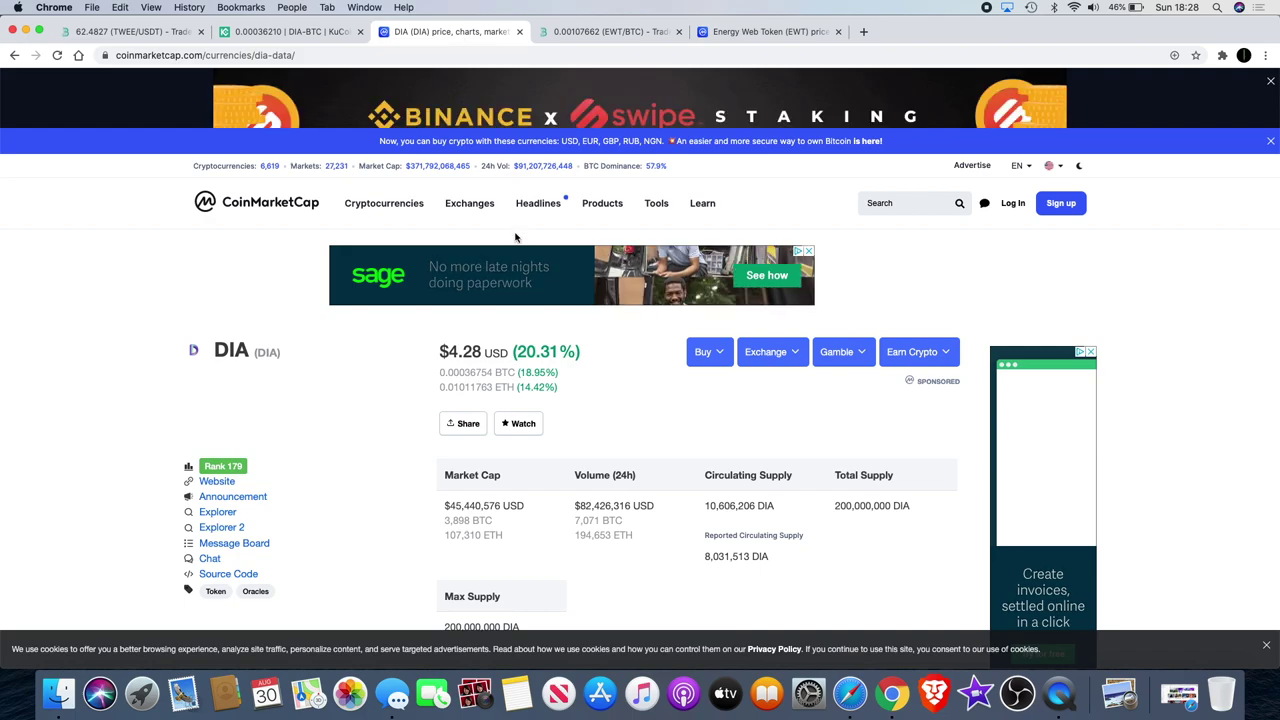
Step: Scroll past the DIA charts to About DIA and the statistics (rank #179, 352.21% ROI)
scroll(550, 413, down, 2)
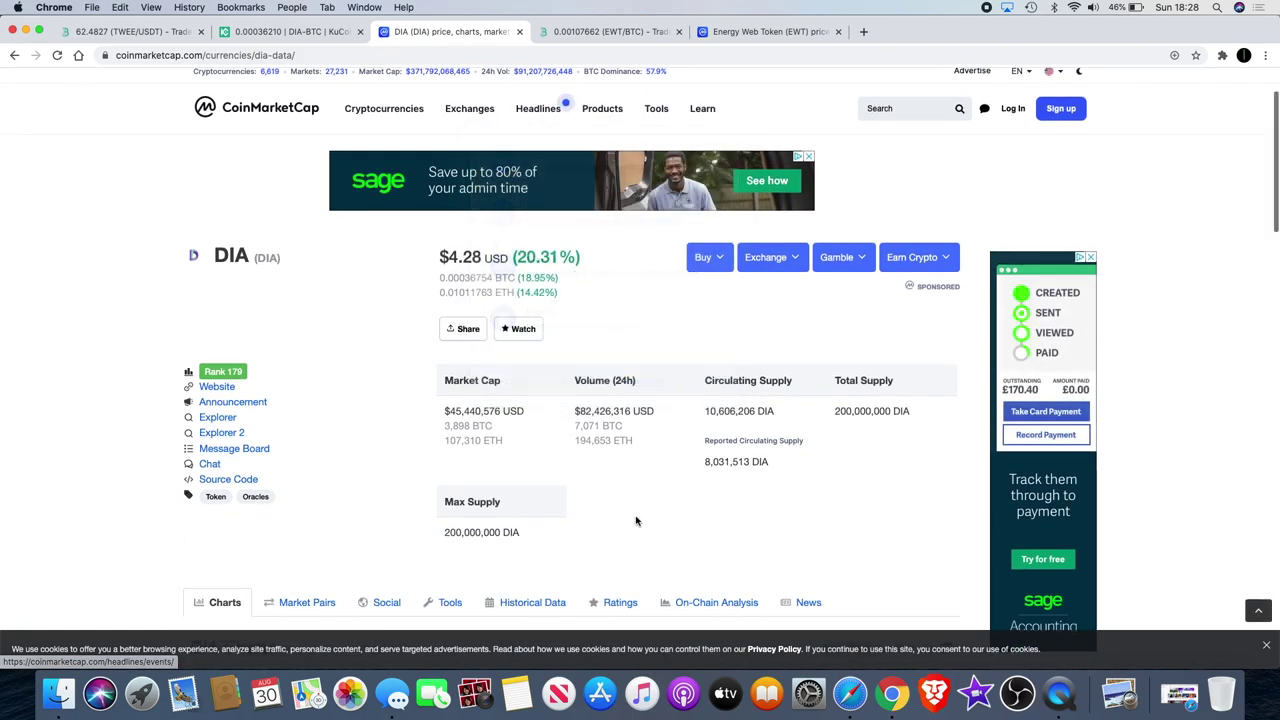
scroll(648, 531, down, 2)
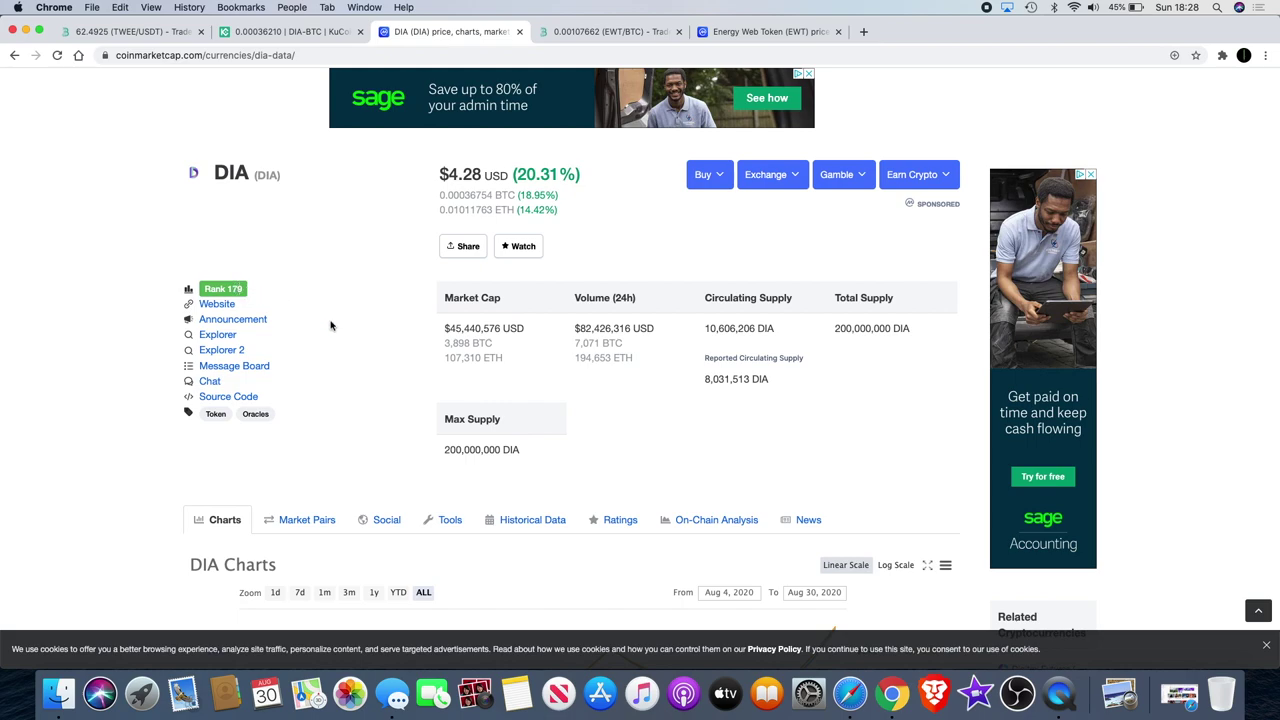
scroll(390, 363, down, 1)
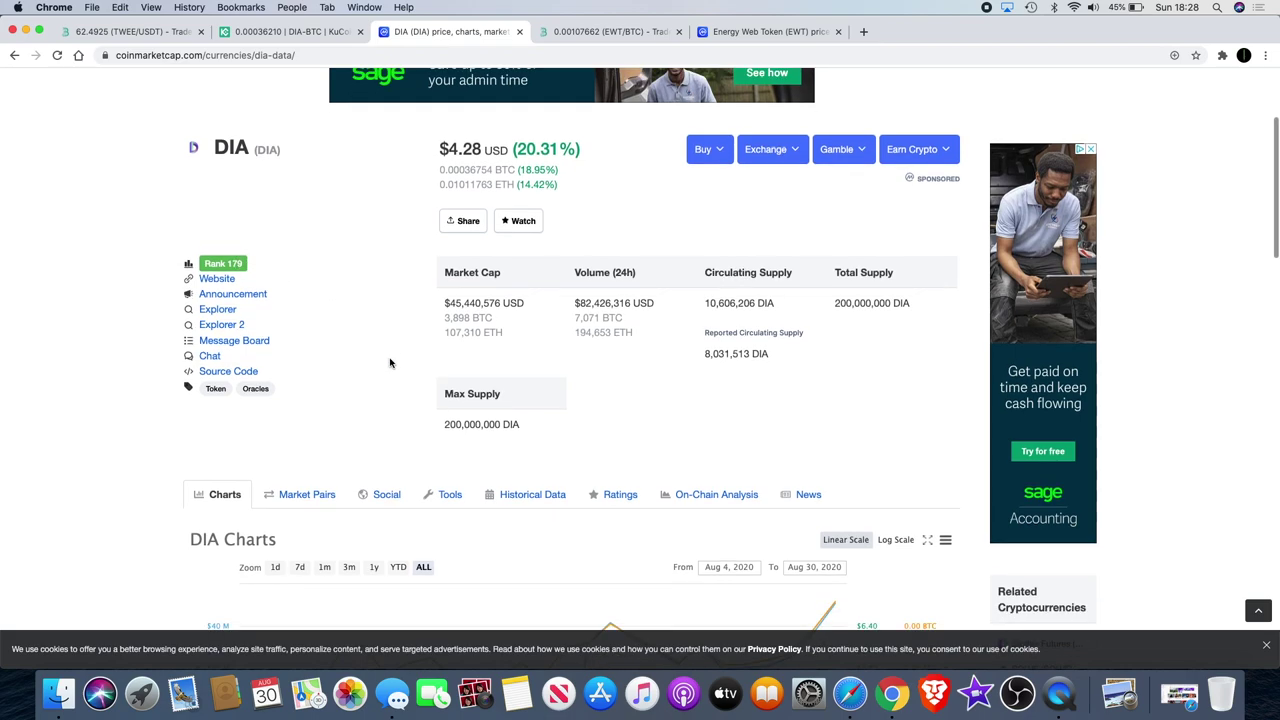
scroll(390, 363, up, 2)
scroll(390, 363, down, 5)
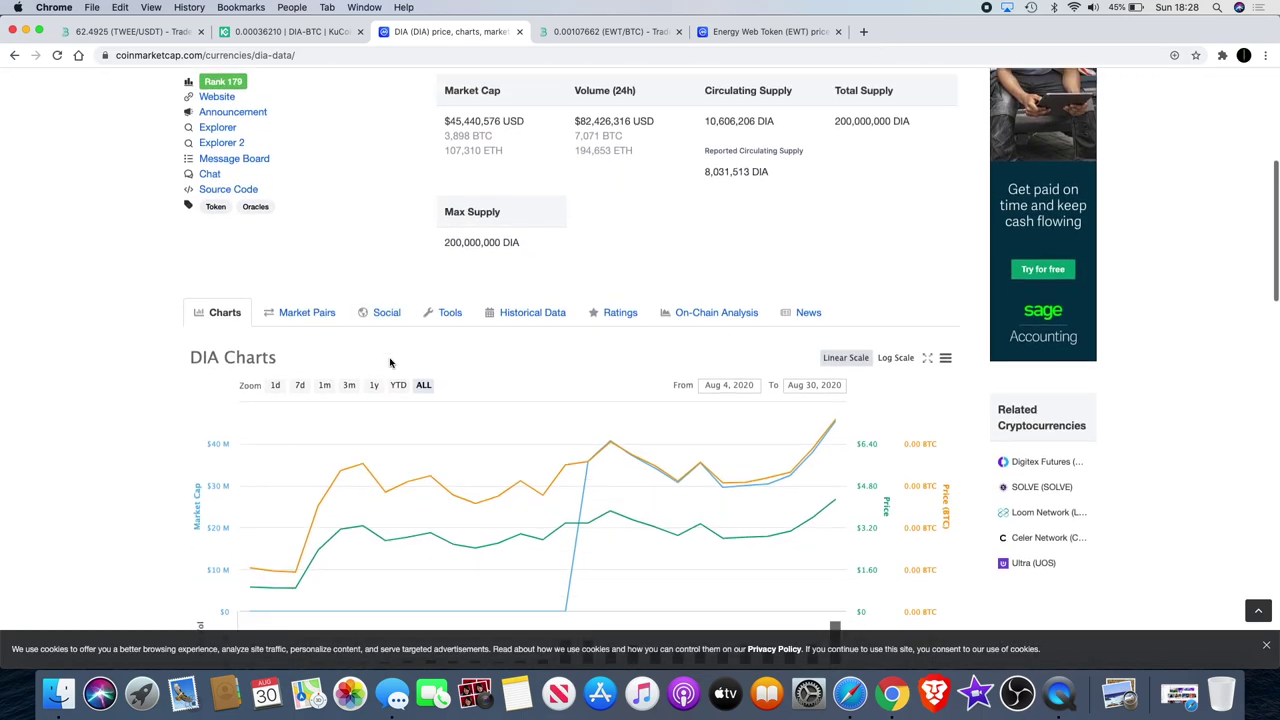
scroll(390, 363, up, 4)
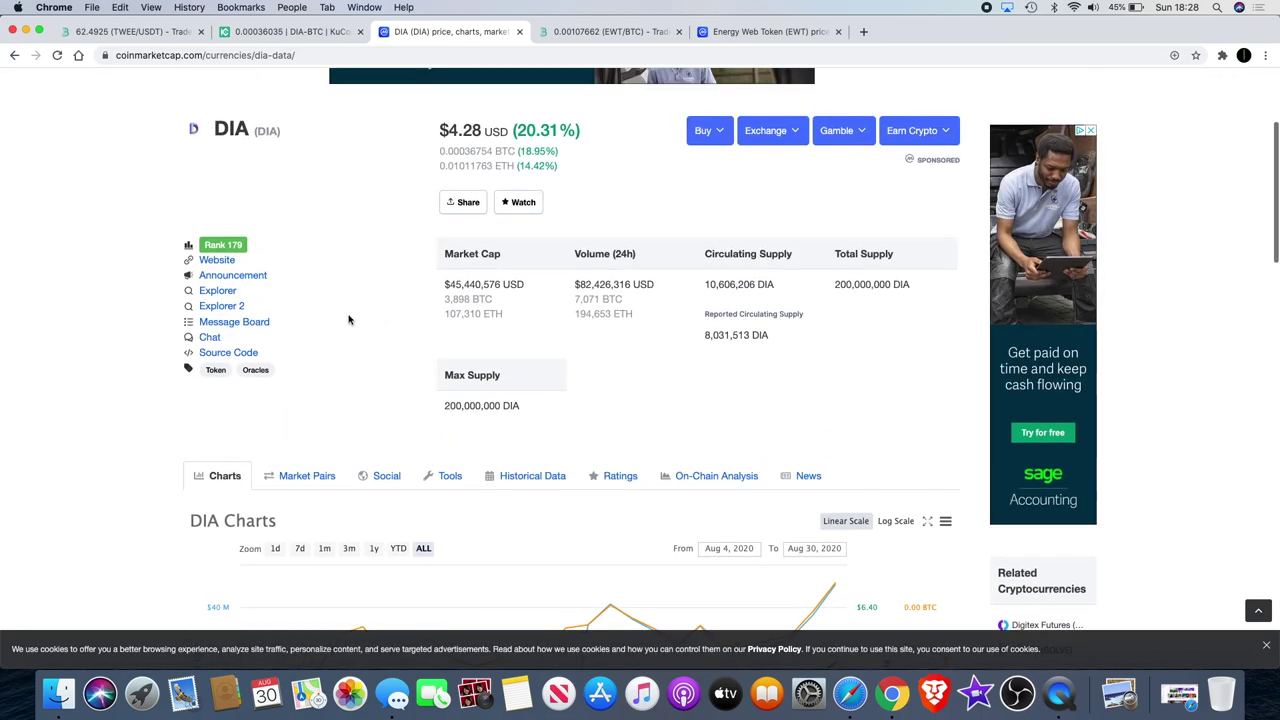
scroll(362, 300, up, 2)
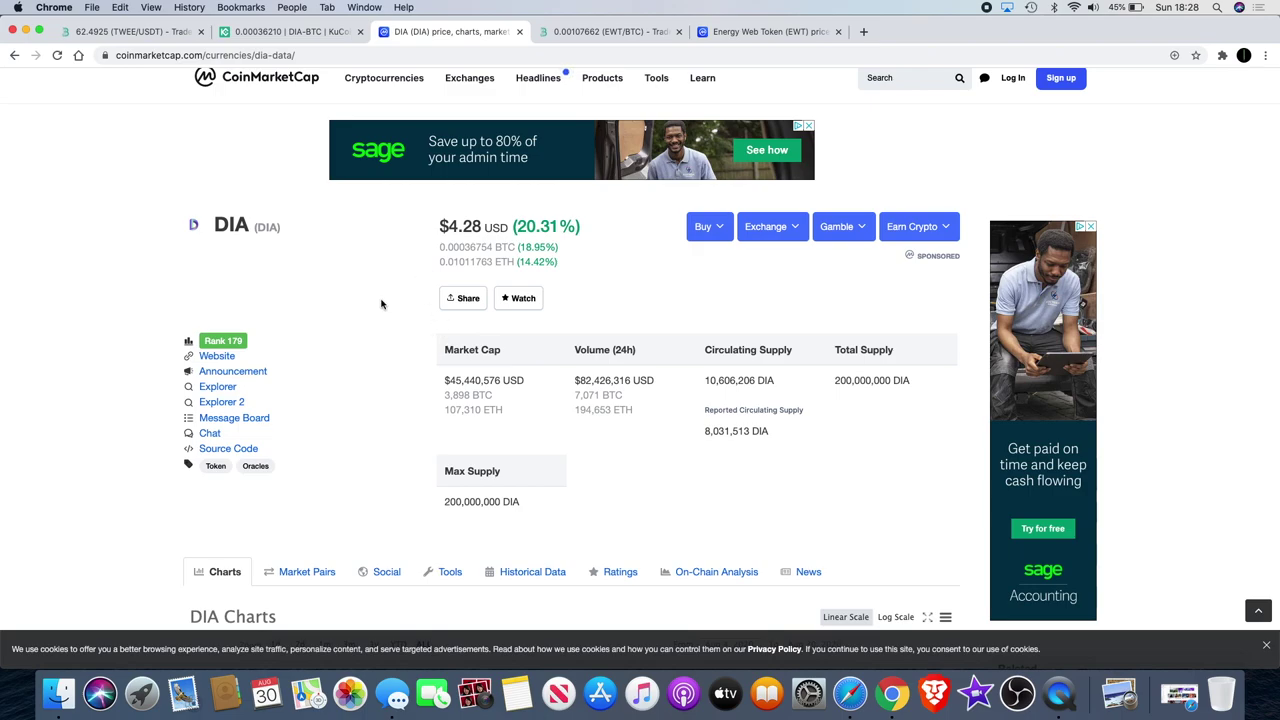
scroll(381, 304, down, 10)
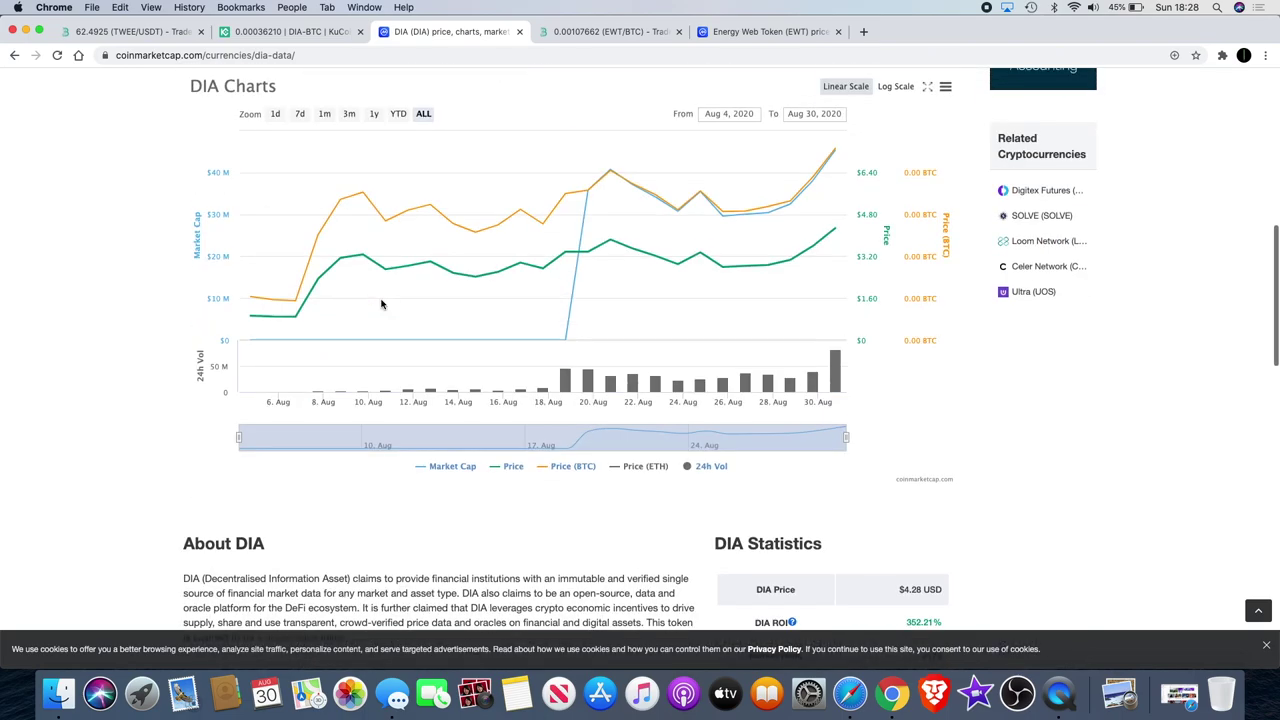
scroll(381, 304, down, 5)
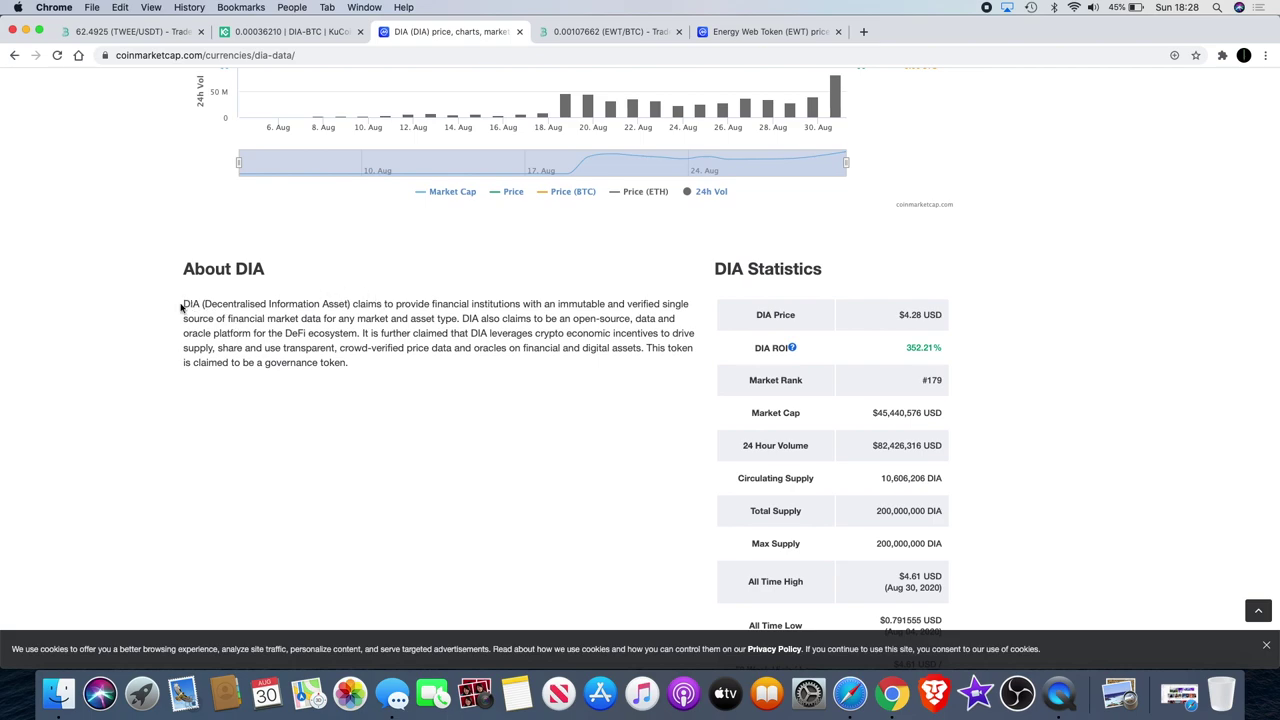
Step: Skim the About DIA description, then open the DIA Market Pairs listing
drag(183, 312, 391, 389)
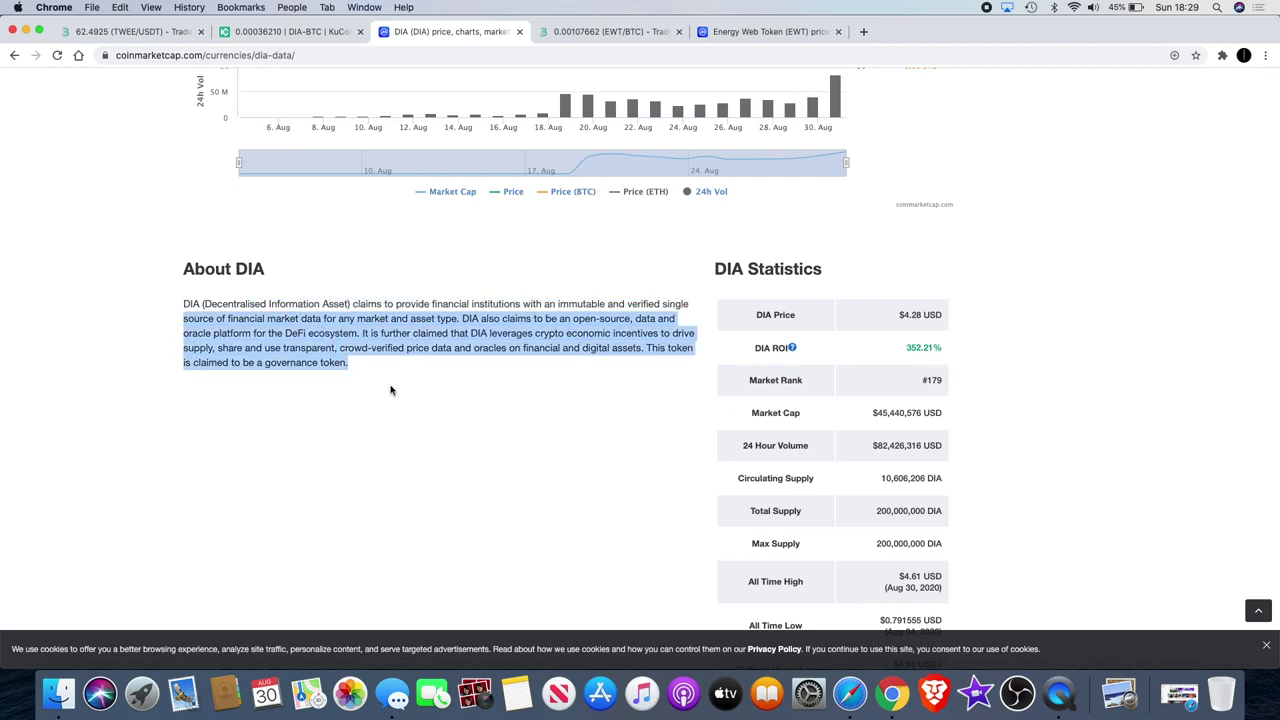
click(393, 392)
scroll(385, 380, up, 1)
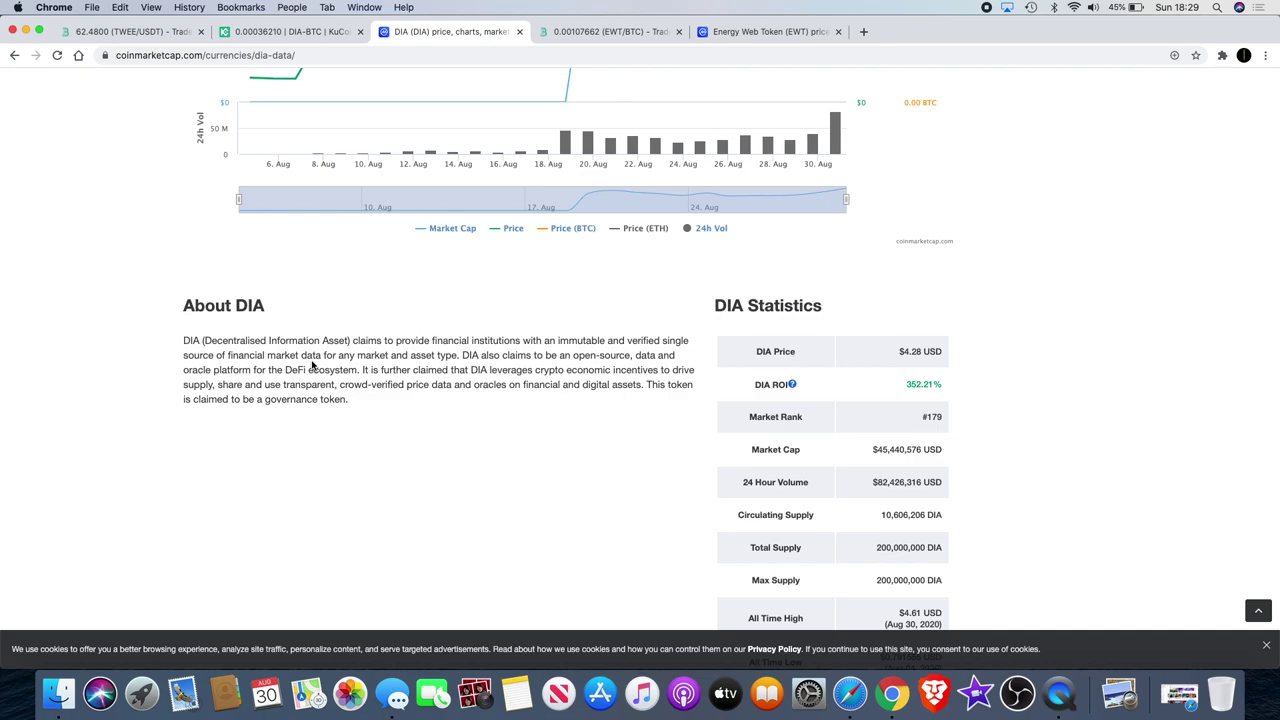
scroll(312, 365, up, 10)
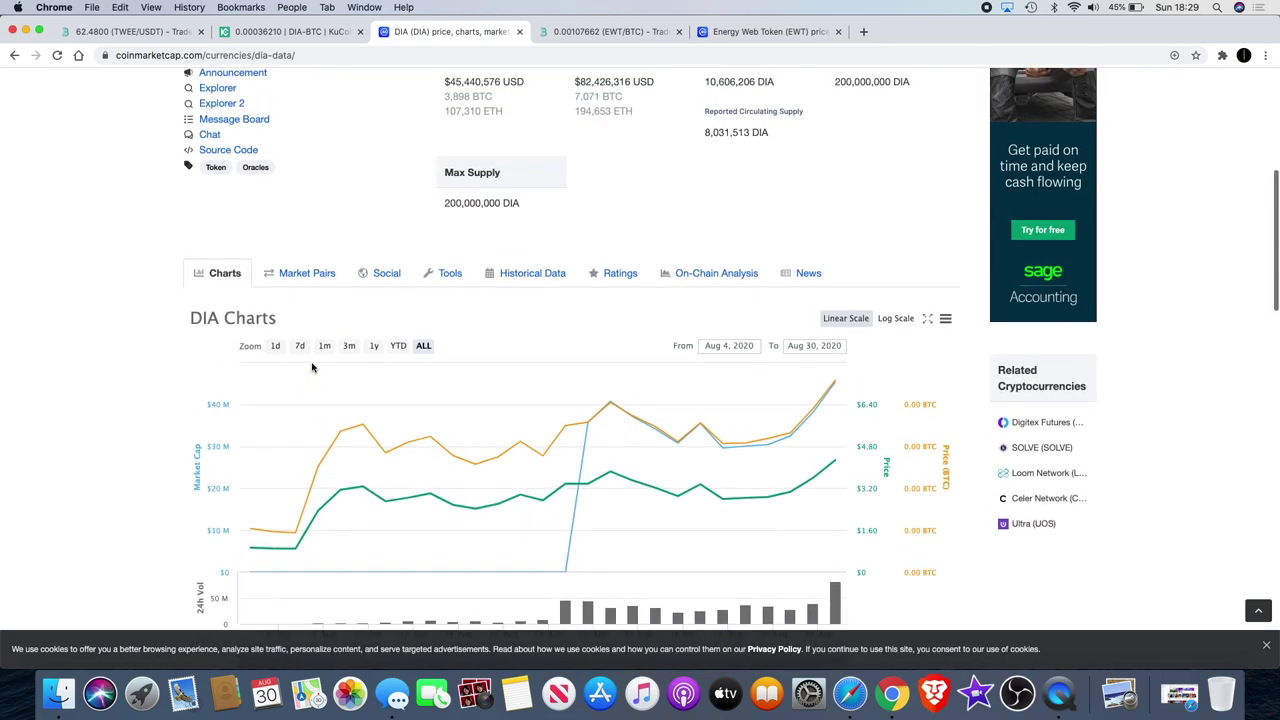
click(309, 276)
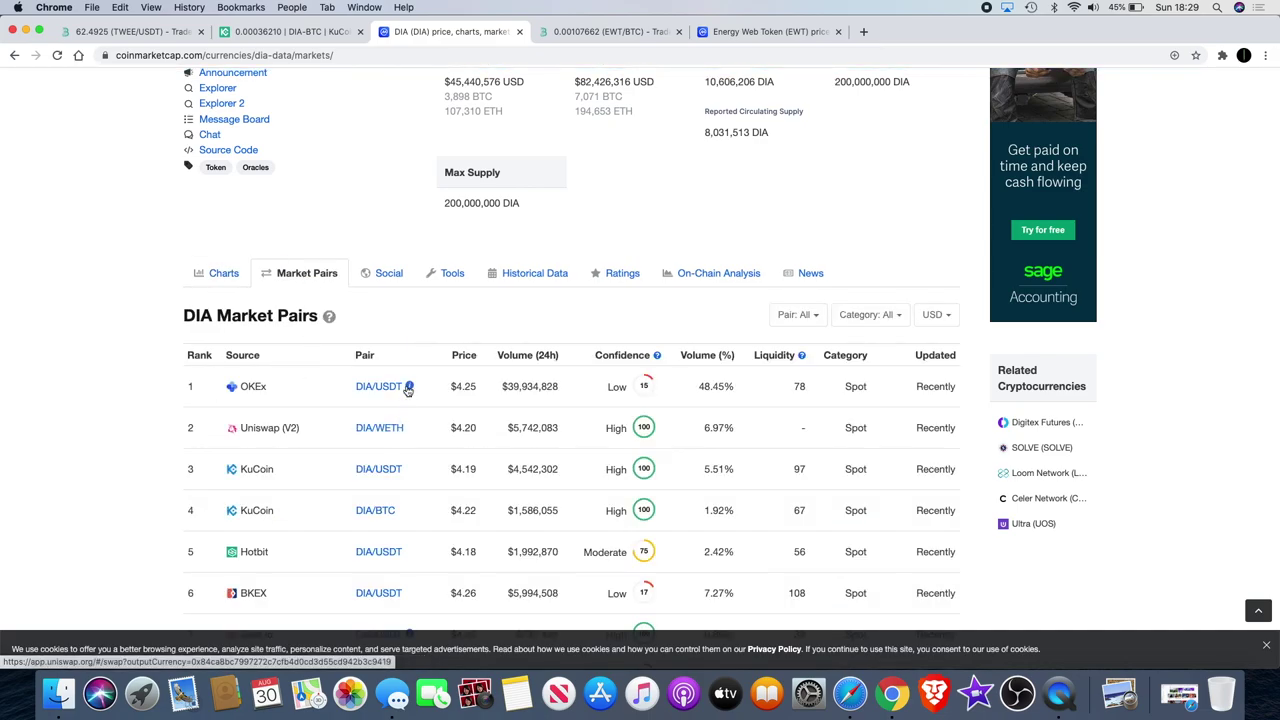
scroll(407, 350, down, 5)
scroll(406, 351, down, 10)
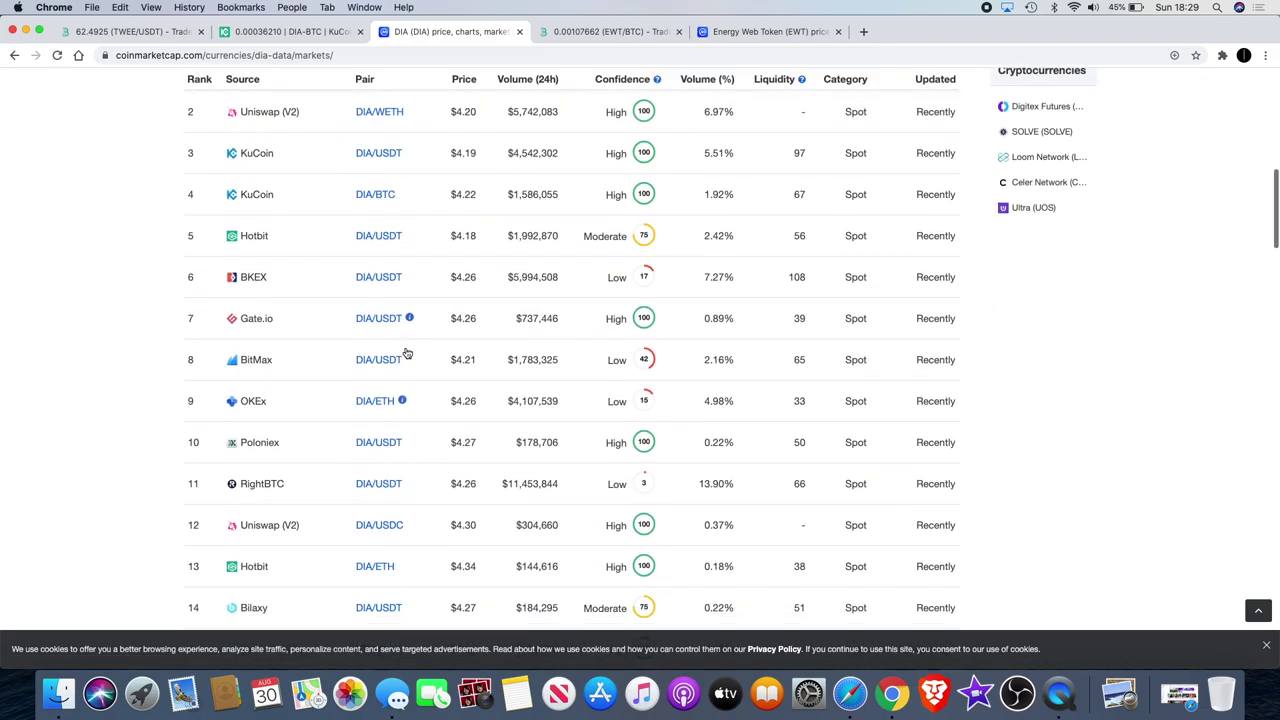
scroll(406, 351, down, 20)
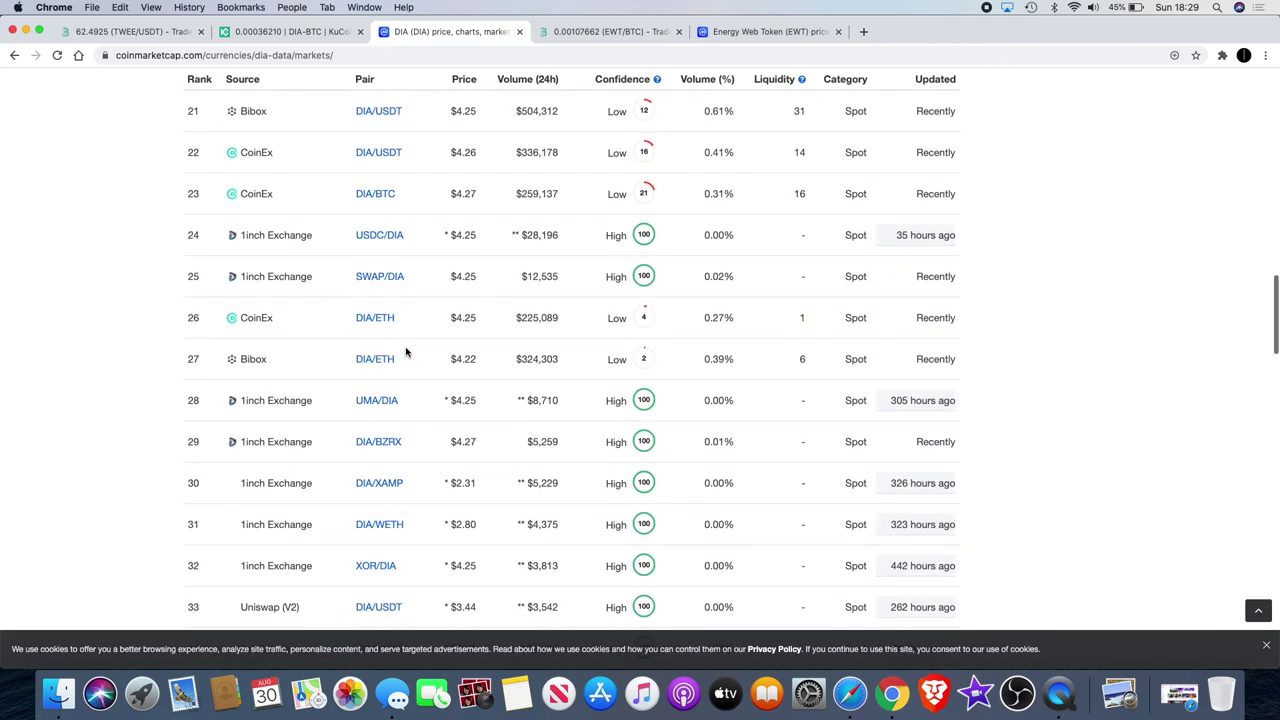
scroll(406, 351, down, 10)
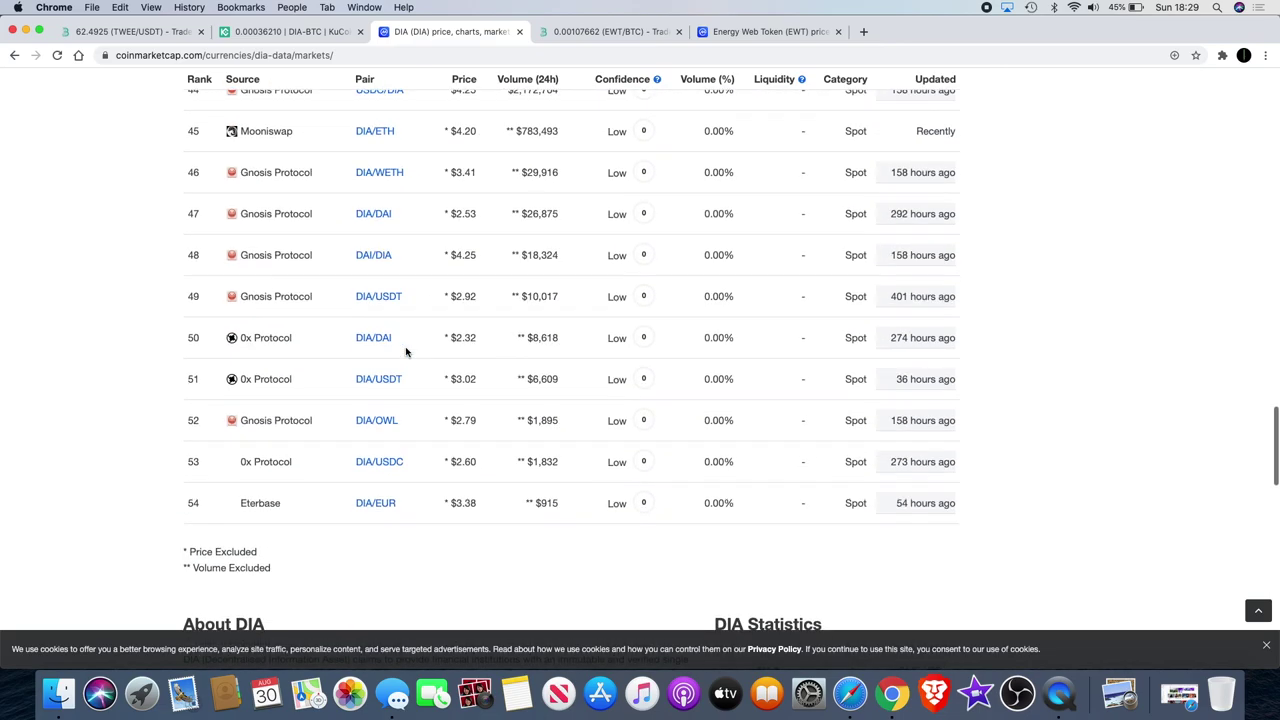
scroll(406, 351, up, 20)
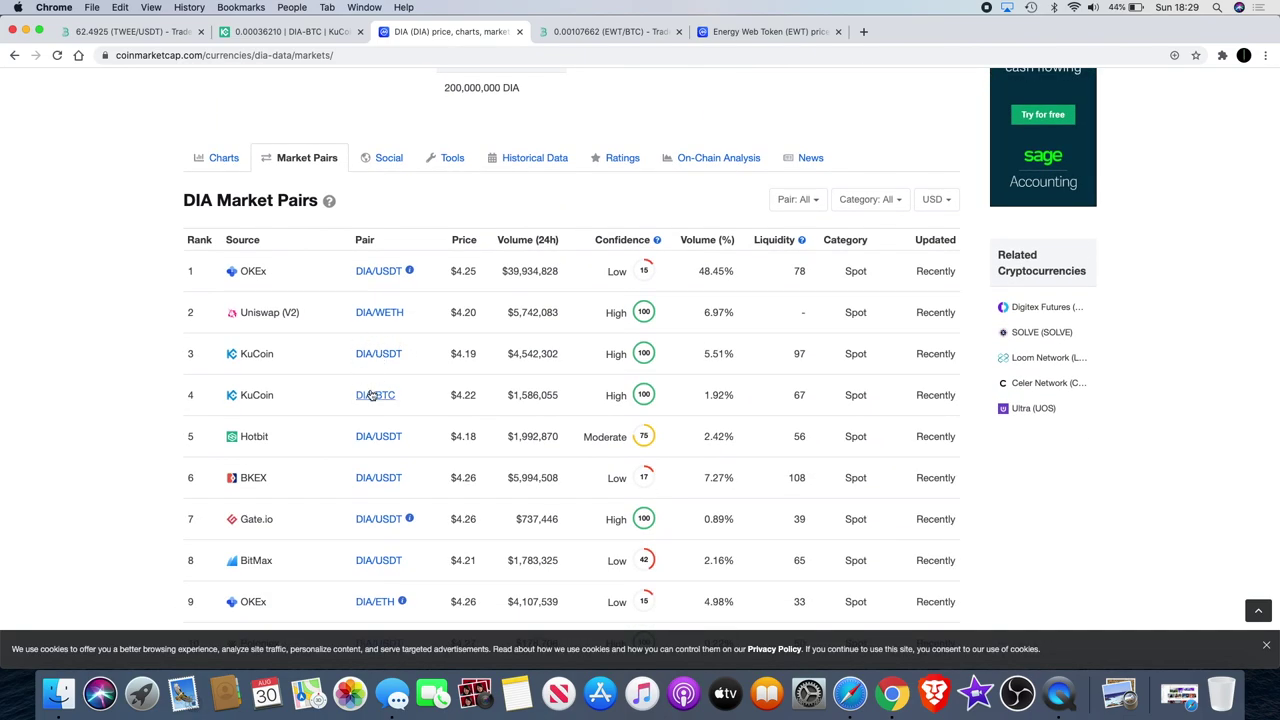
scroll(373, 470, down, 1)
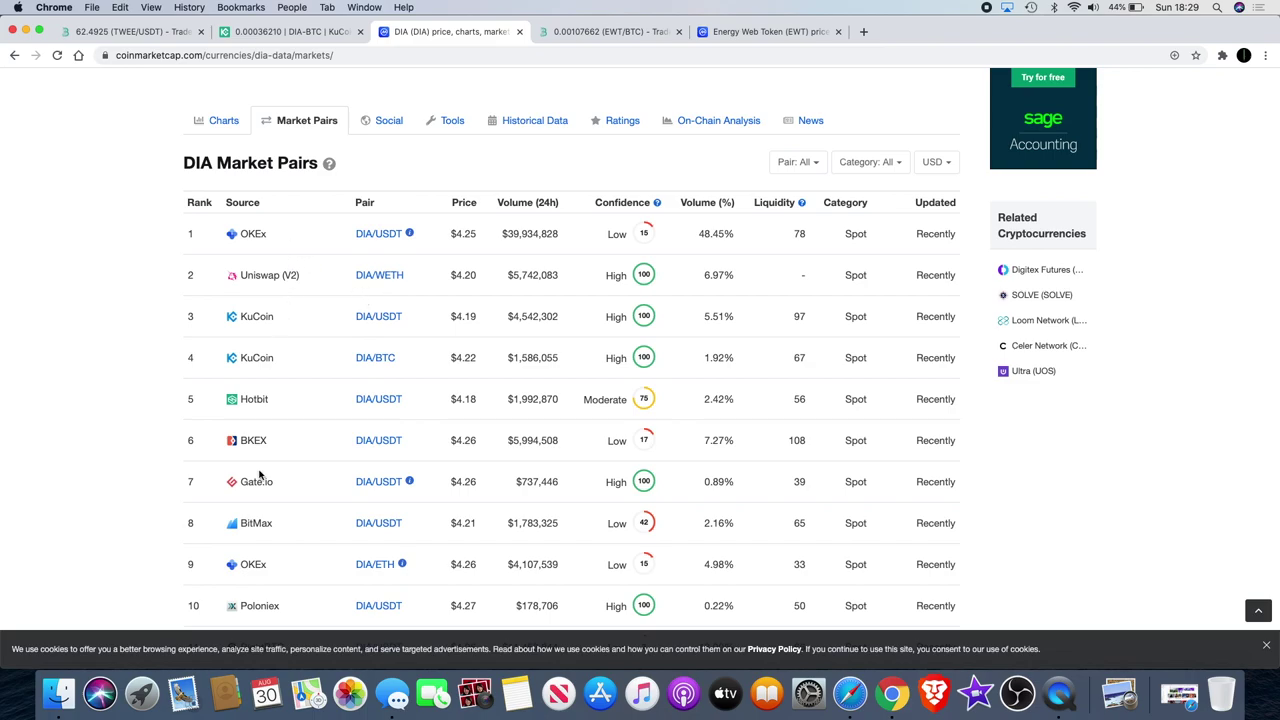
scroll(258, 476, down, 4)
scroll(258, 476, up, 3)
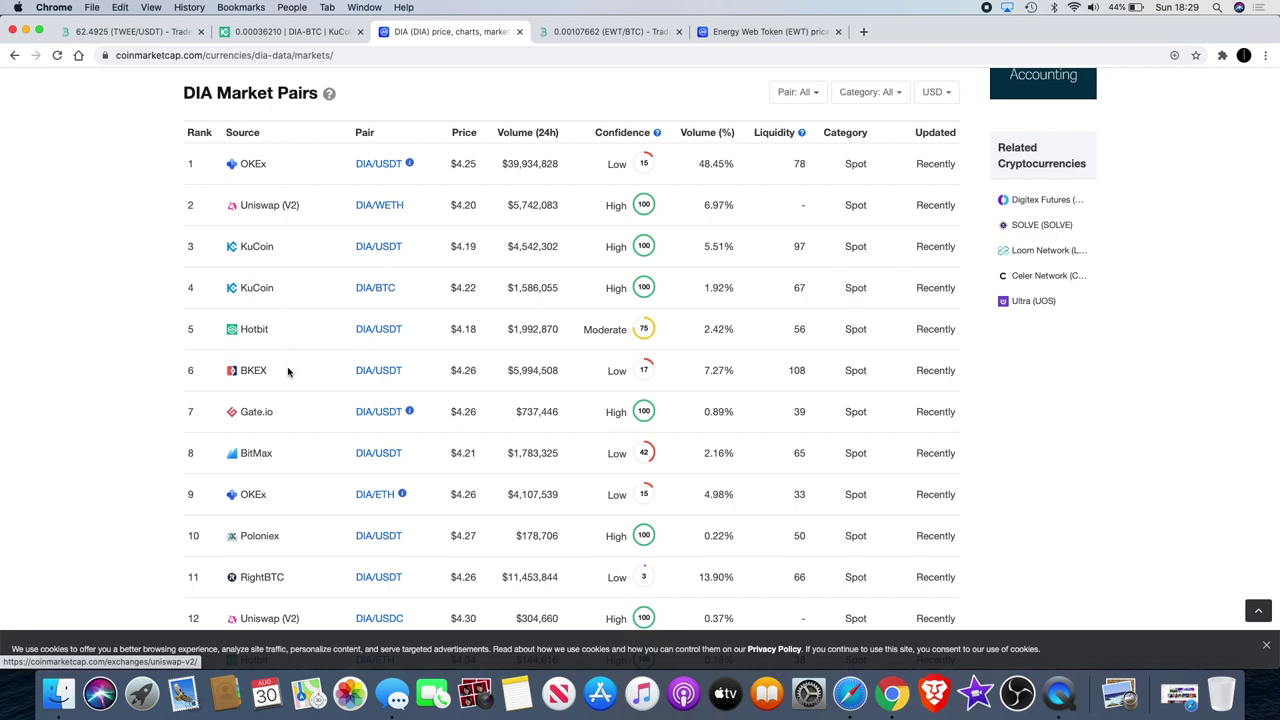
scroll(288, 361, down, 3)
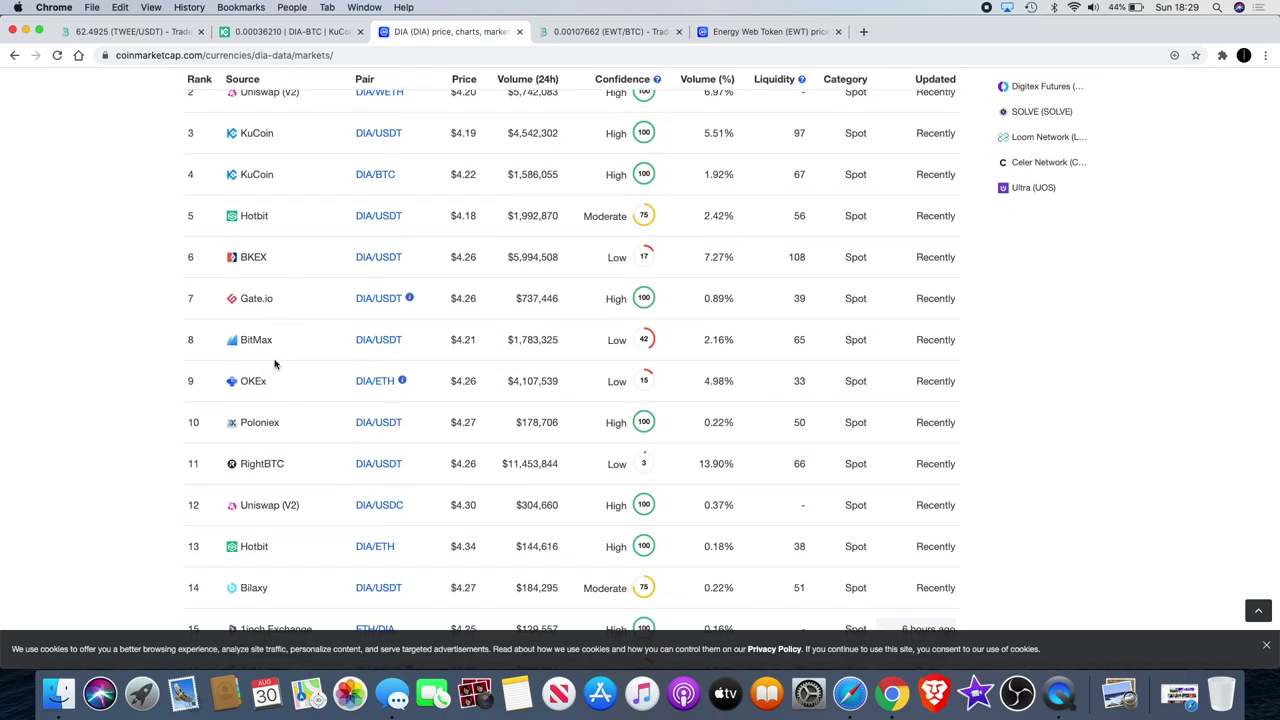
scroll(304, 456, down, 3)
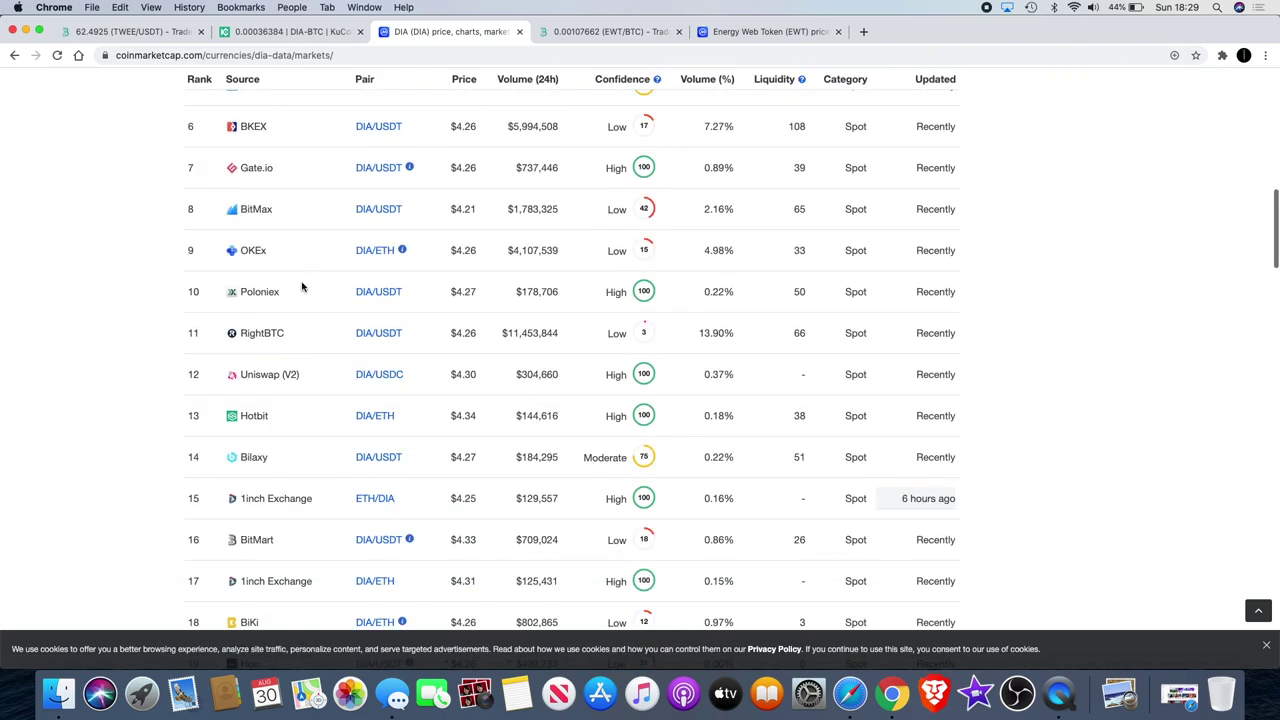
scroll(302, 287, down, 6)
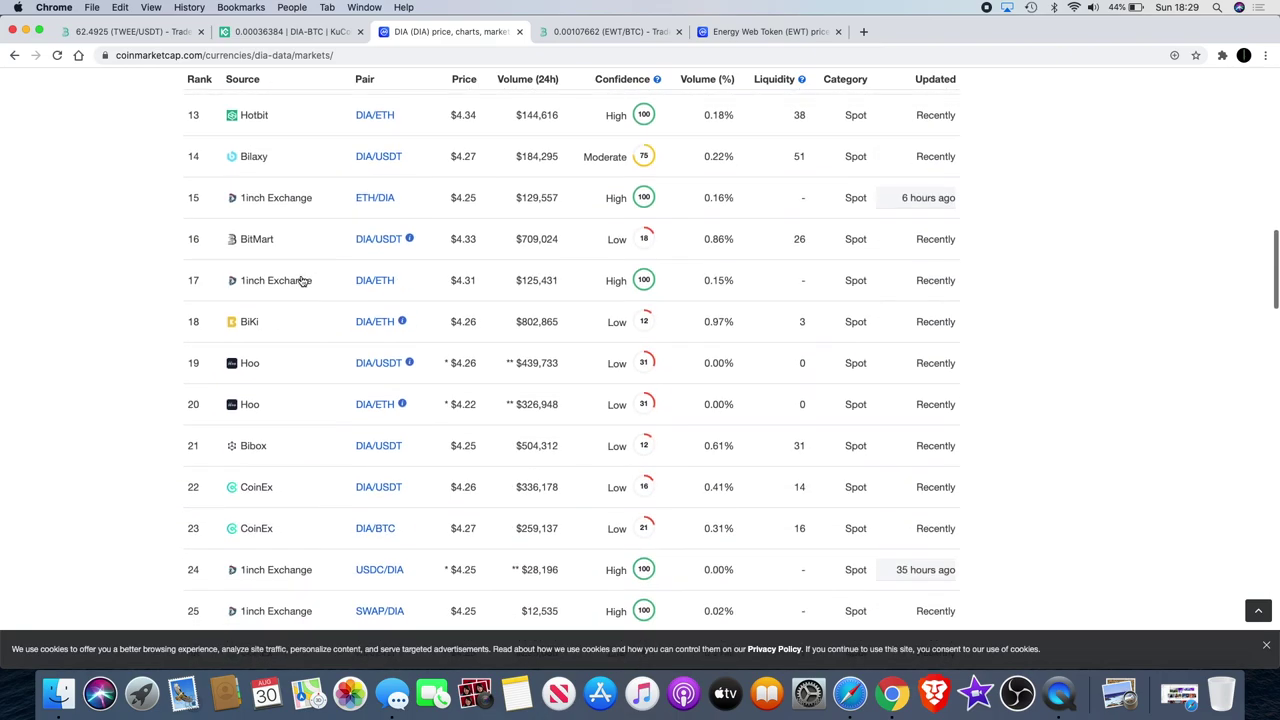
scroll(302, 282, down, 7)
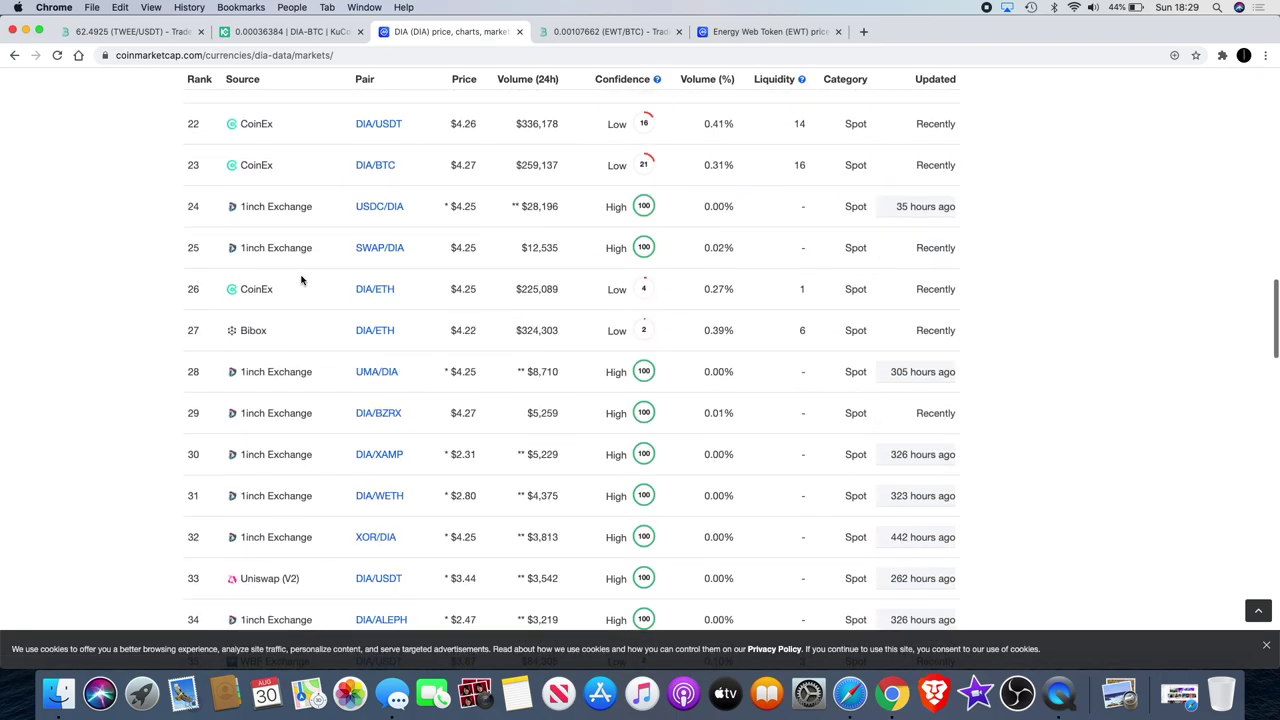
scroll(301, 280, down, 12)
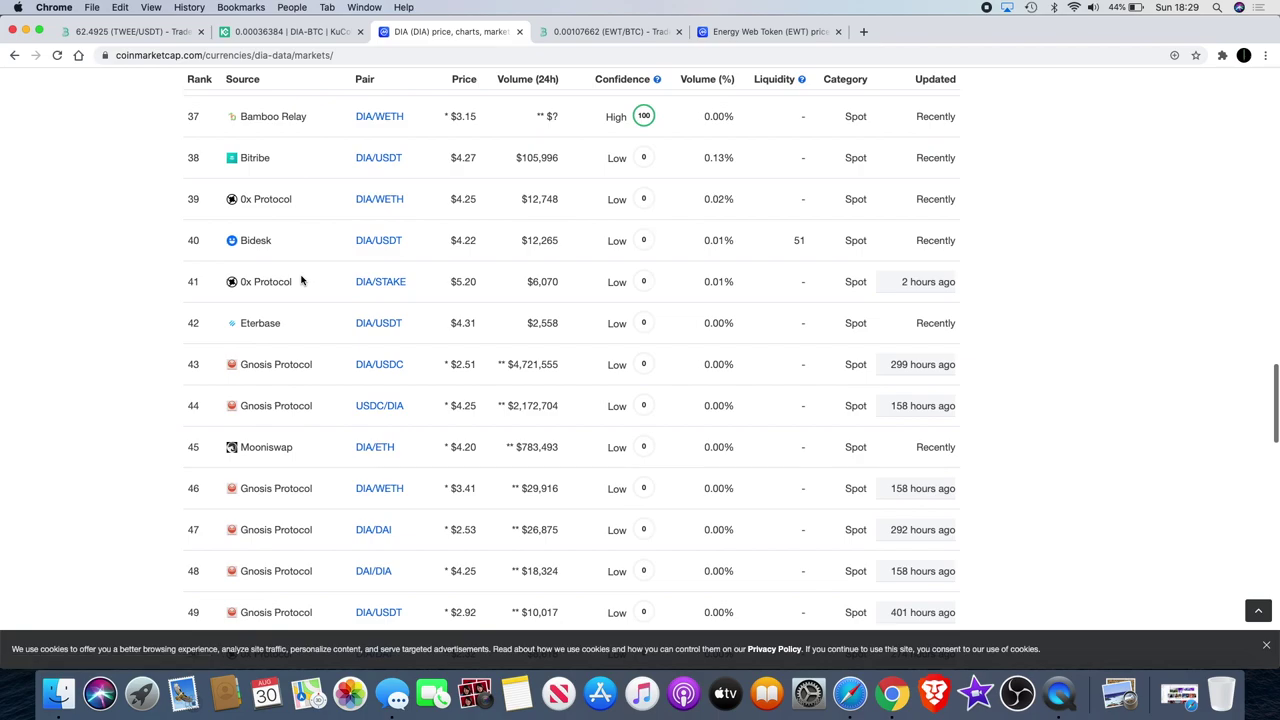
scroll(307, 323, down, 8)
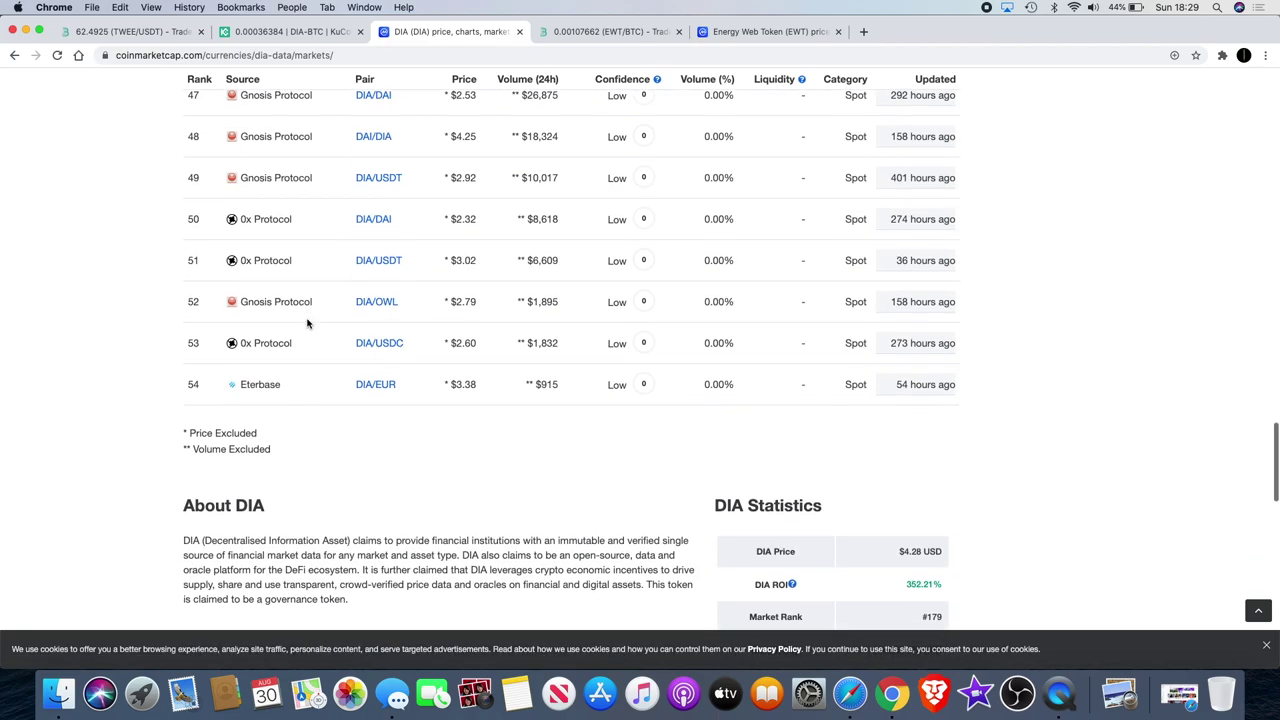
scroll(307, 323, up, 20)
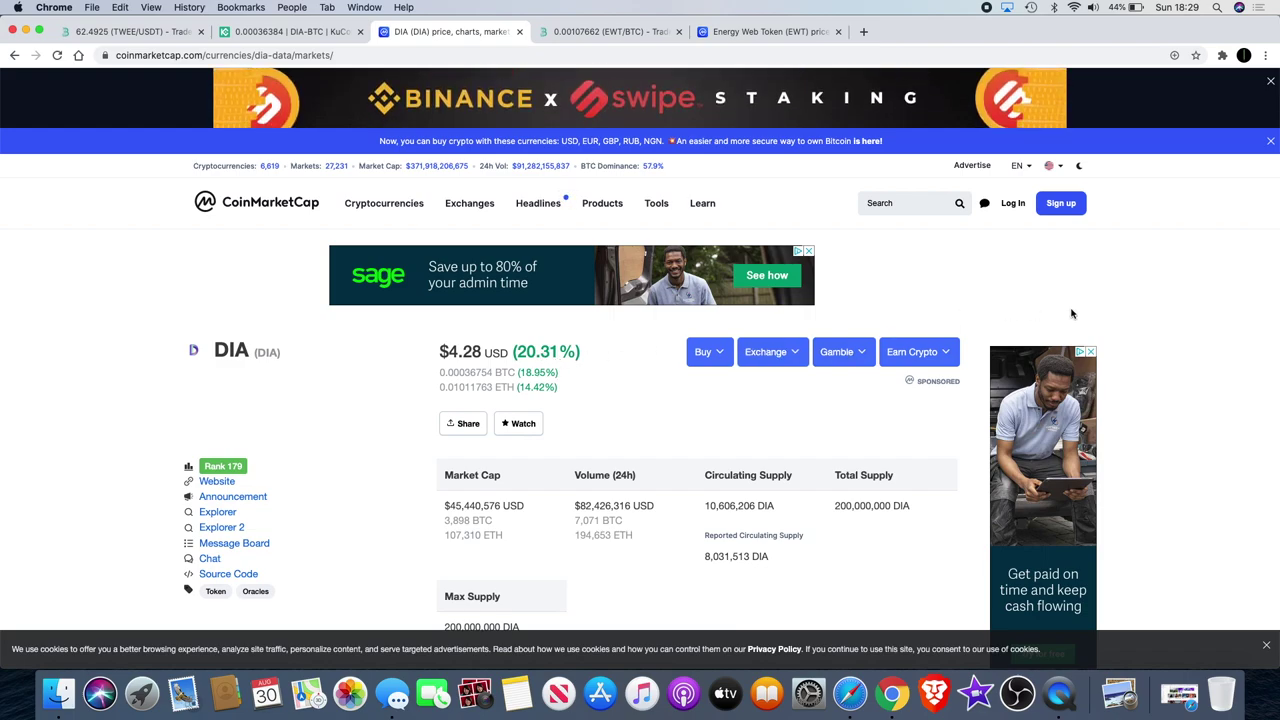
scroll(1071, 314, down, 20)
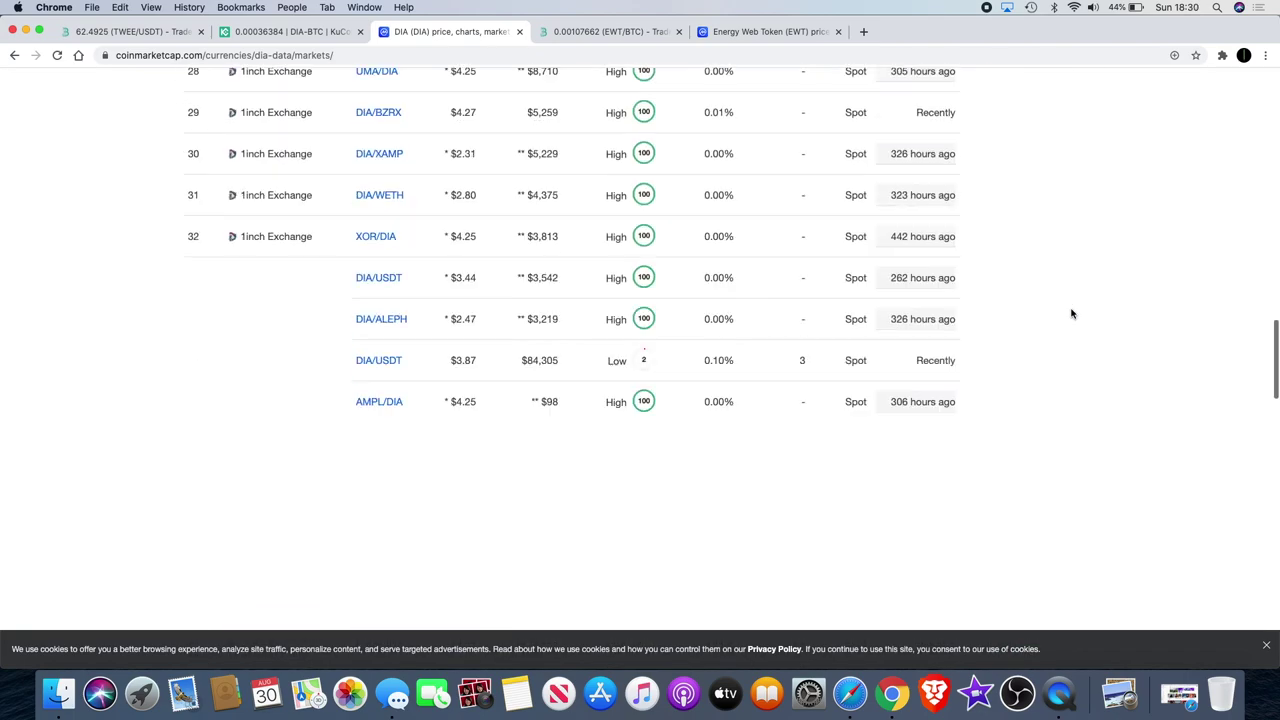
scroll(1071, 314, down, 15)
scroll(1071, 314, up, 6)
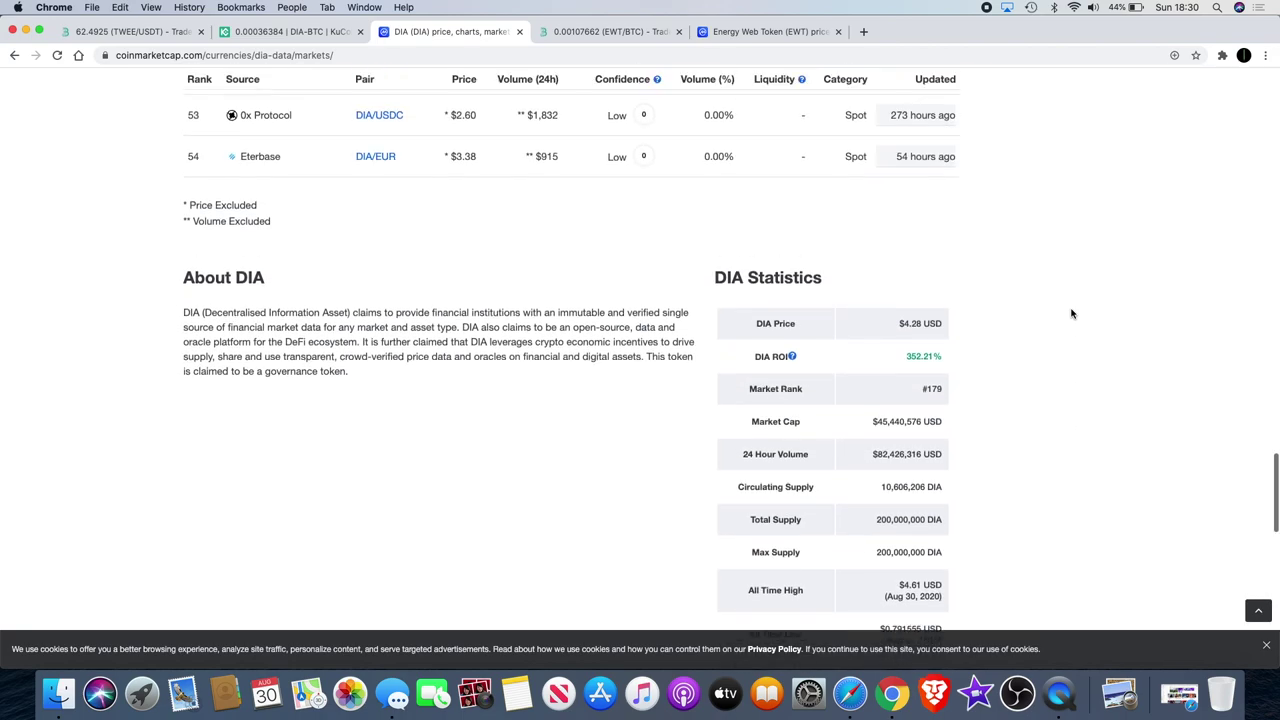
scroll(1071, 314, up, 1)
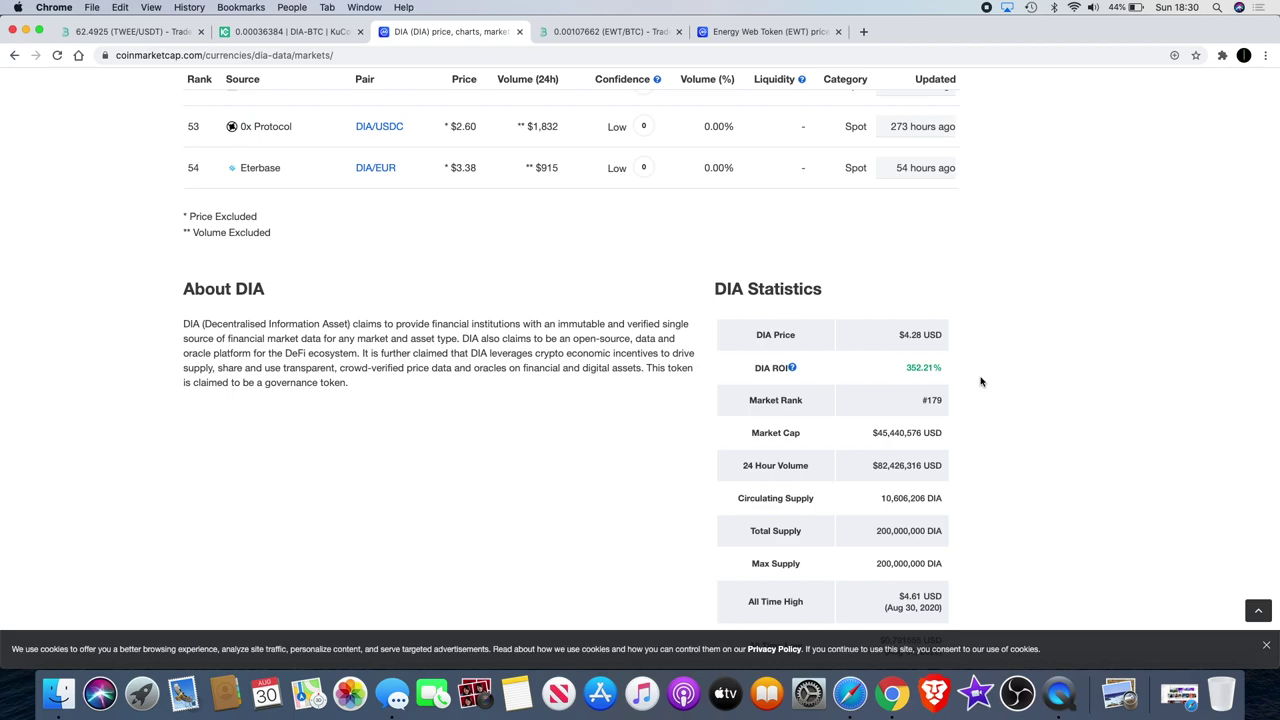
scroll(981, 381, down, 10)
scroll(981, 381, up, 3)
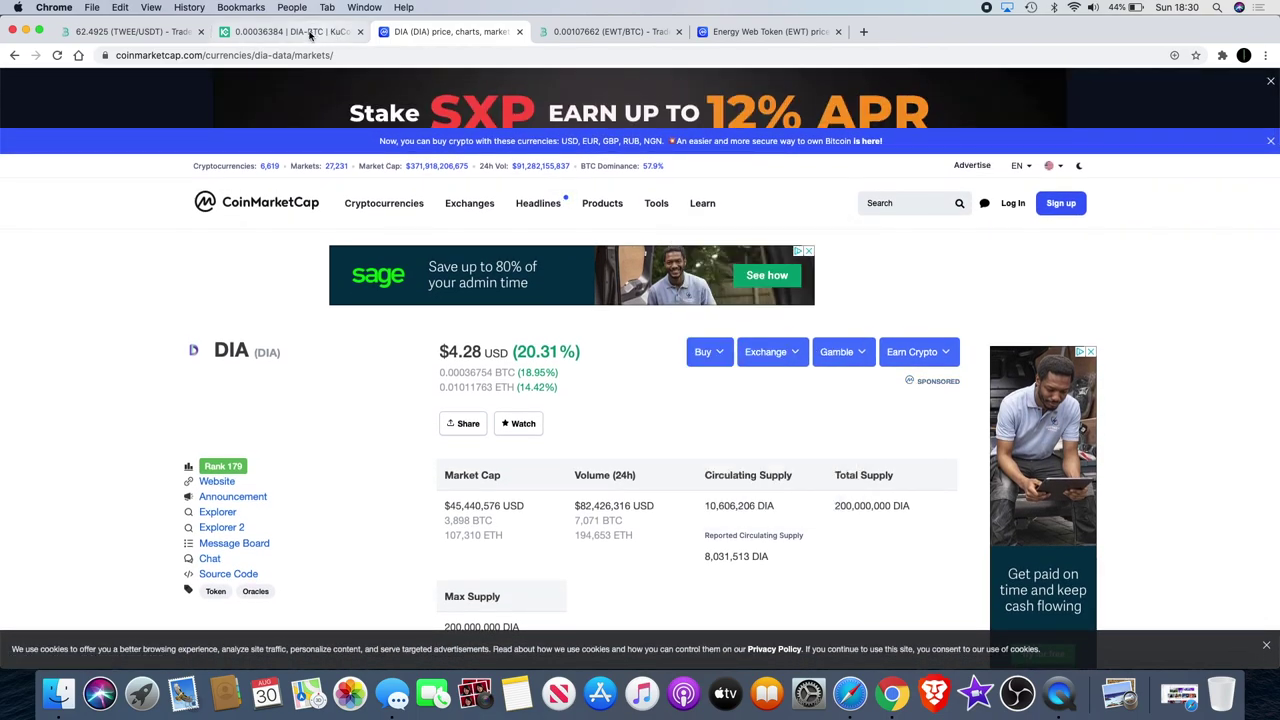
Step: Return to KuCoin's 4-hour DIA/BTC chart and rescale it so mid-August through the spike fits
click(290, 31)
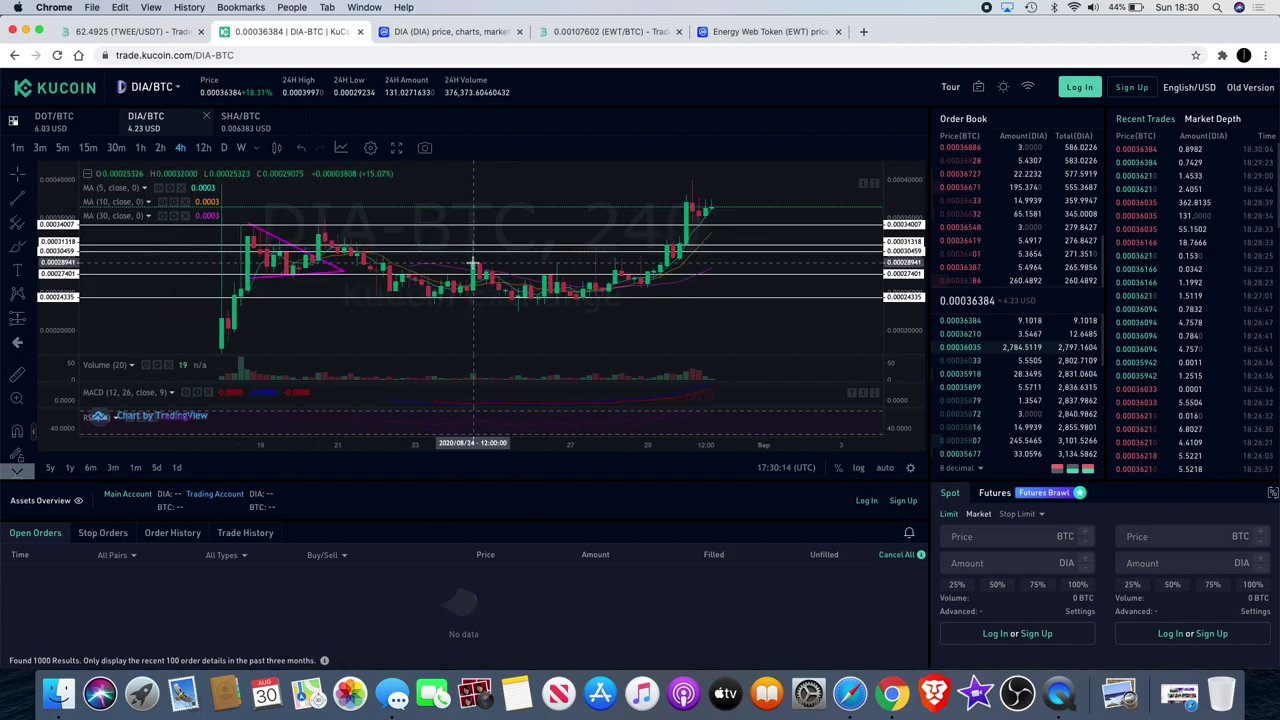
drag(471, 262, 527, 302)
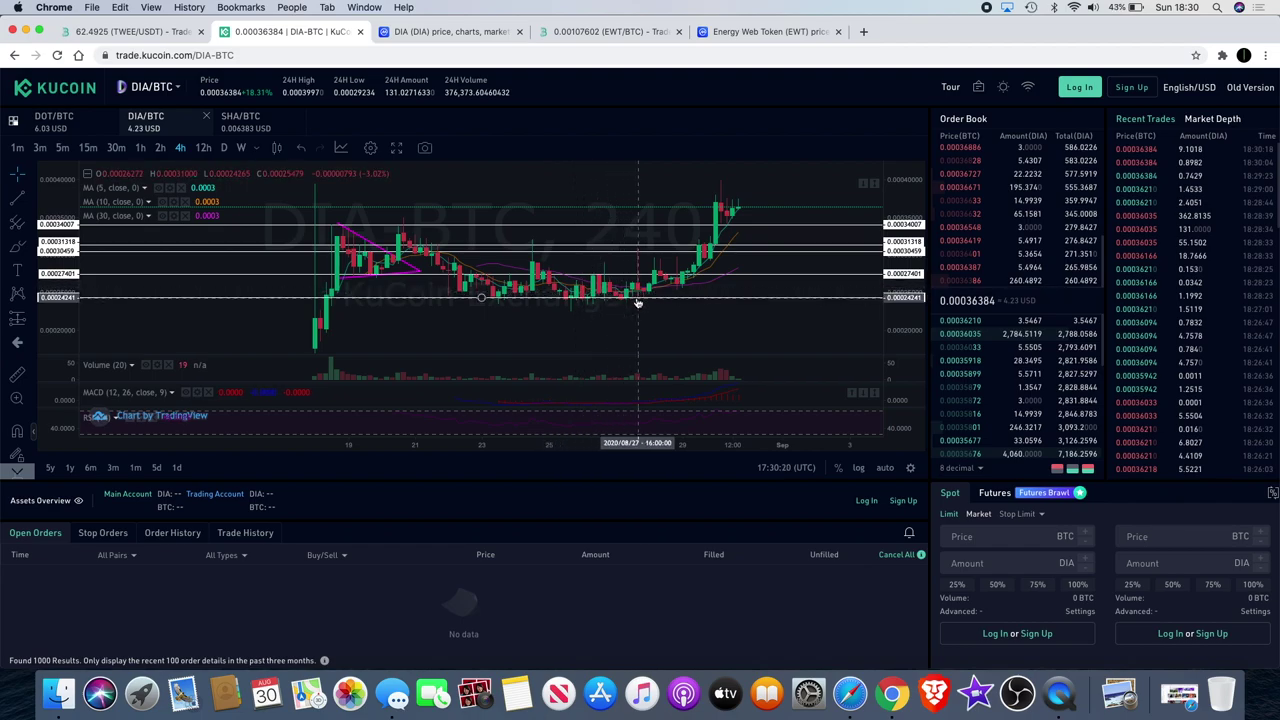
scroll(680, 343, down, 5)
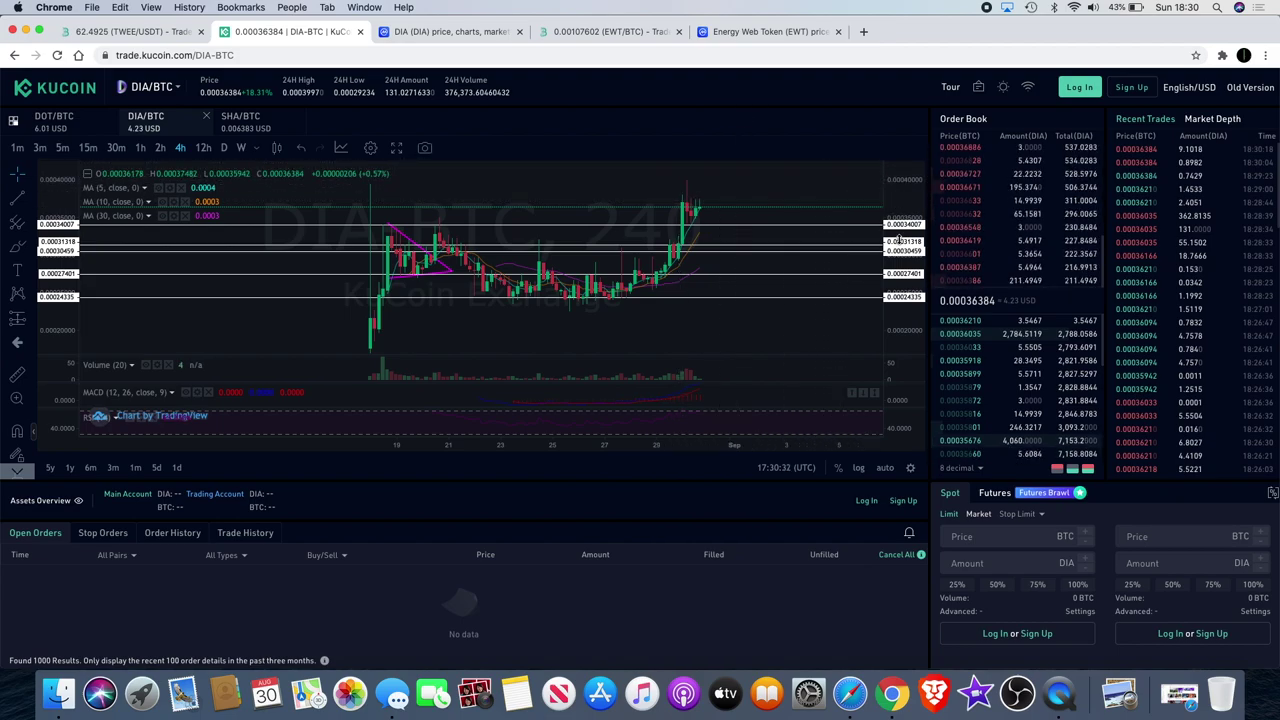
drag(898, 240, 898, 262)
scroll(728, 237, right, 2)
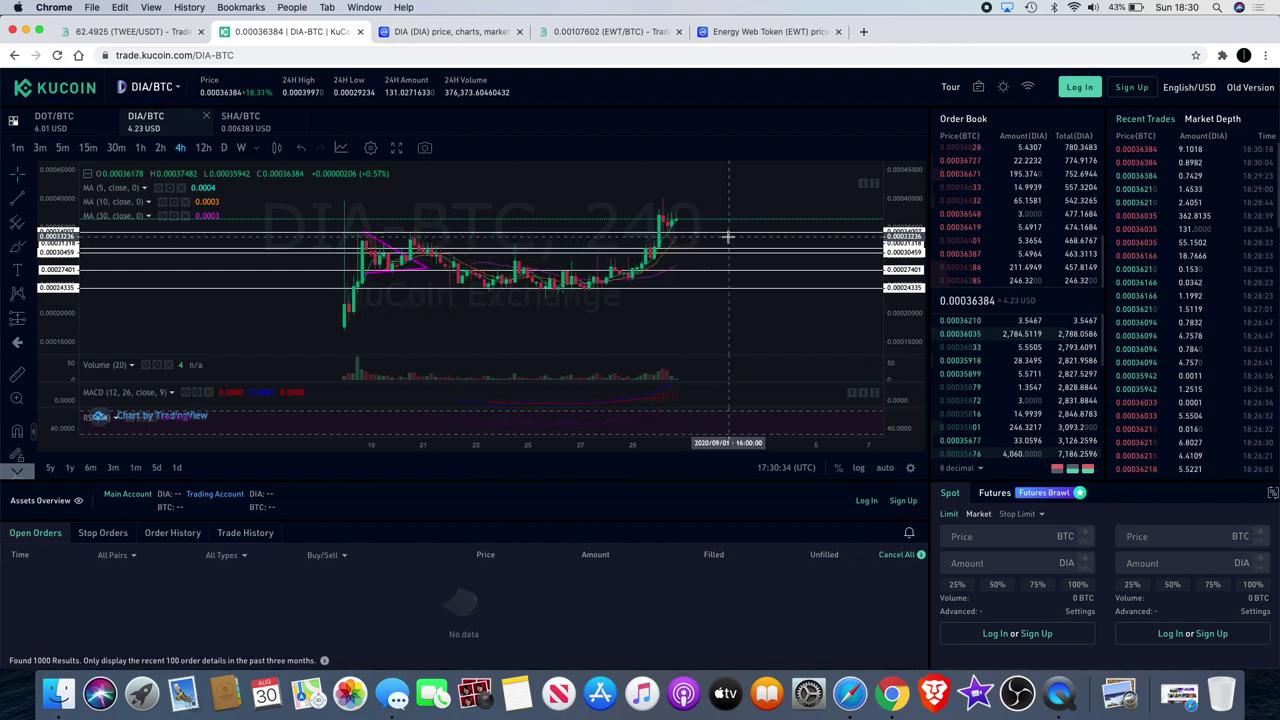
scroll(728, 237, up, 3)
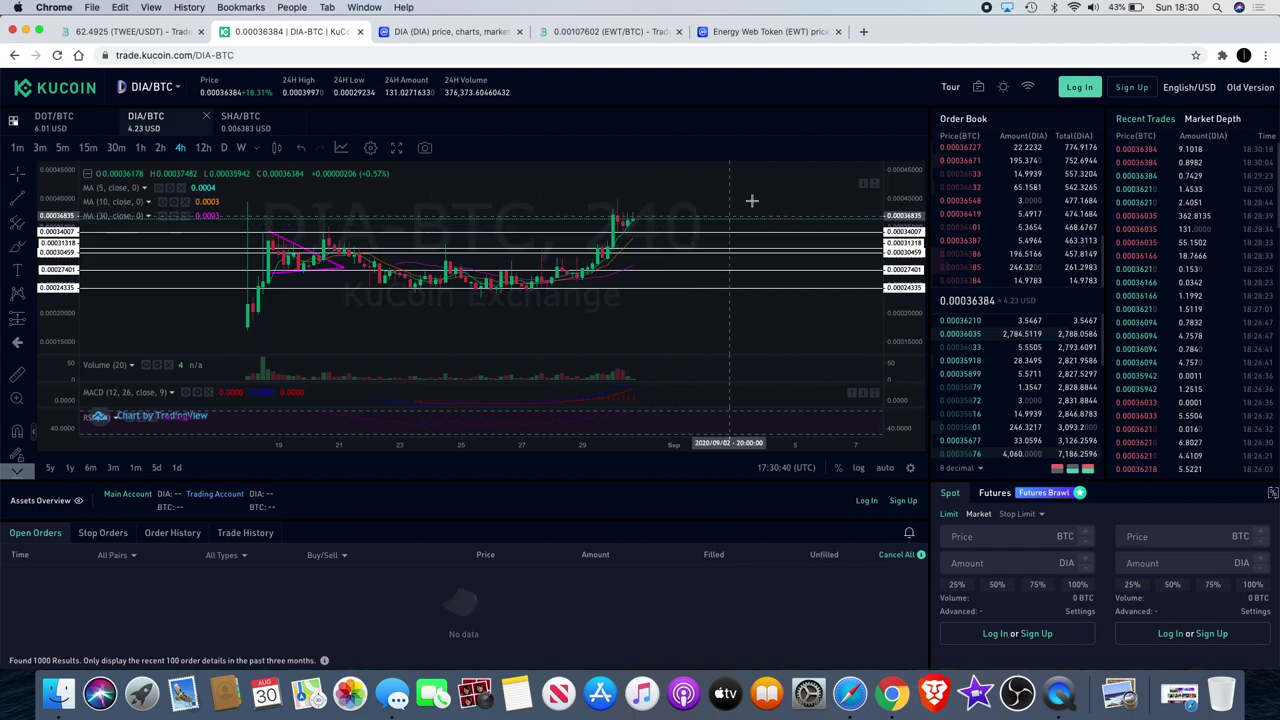
click(31, 202)
Step: Draw a horizontal line at 0.00039854 BTC and keep the chart on 4-hour candles
click(108, 236)
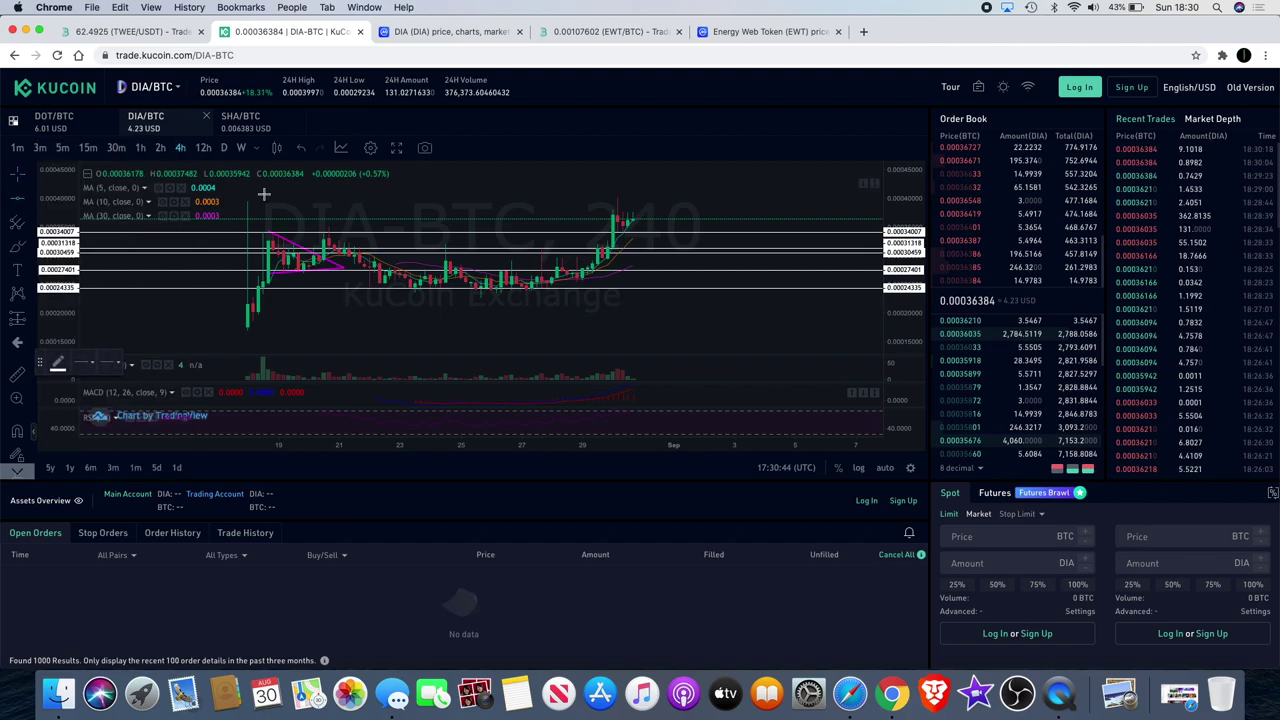
click(662, 199)
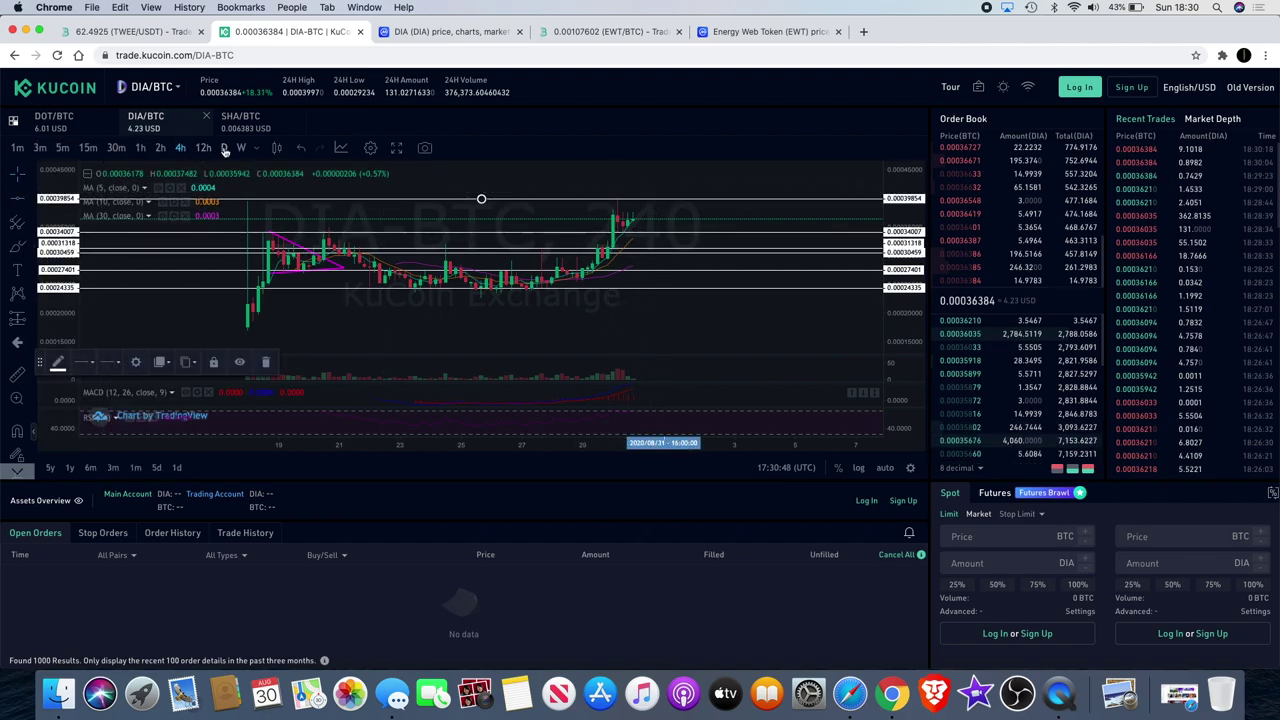
click(142, 148)
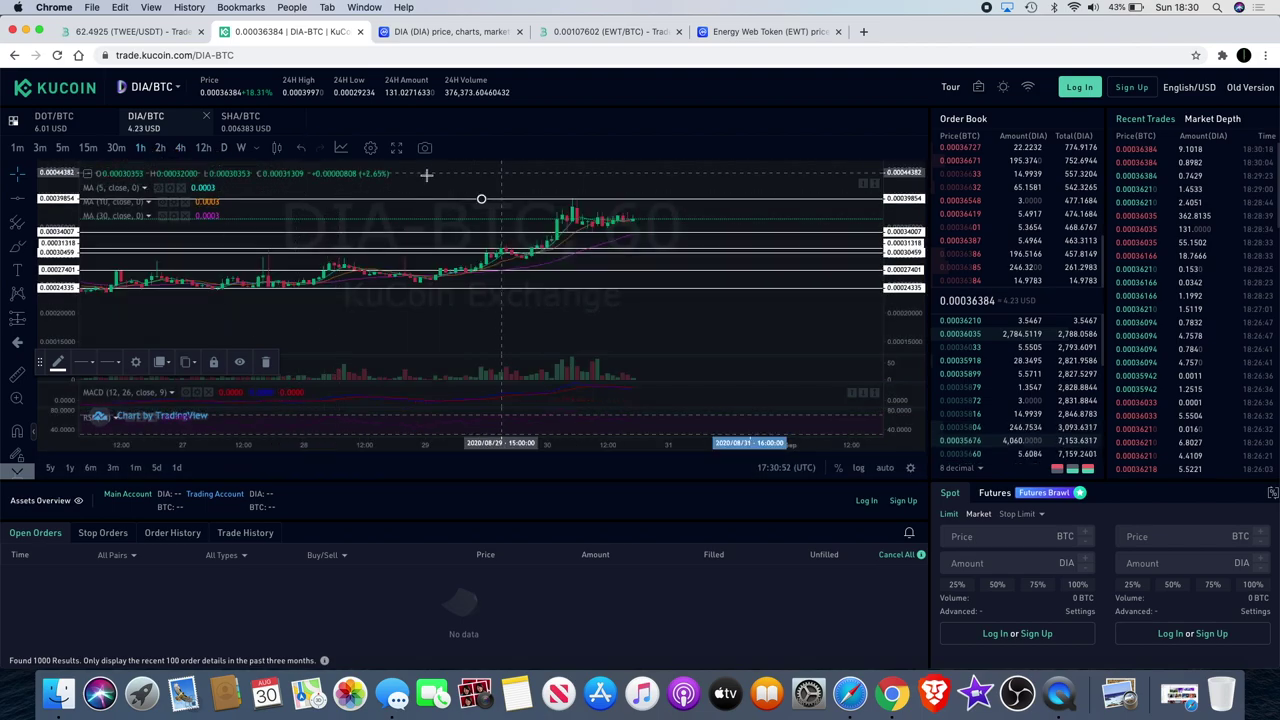
click(180, 148)
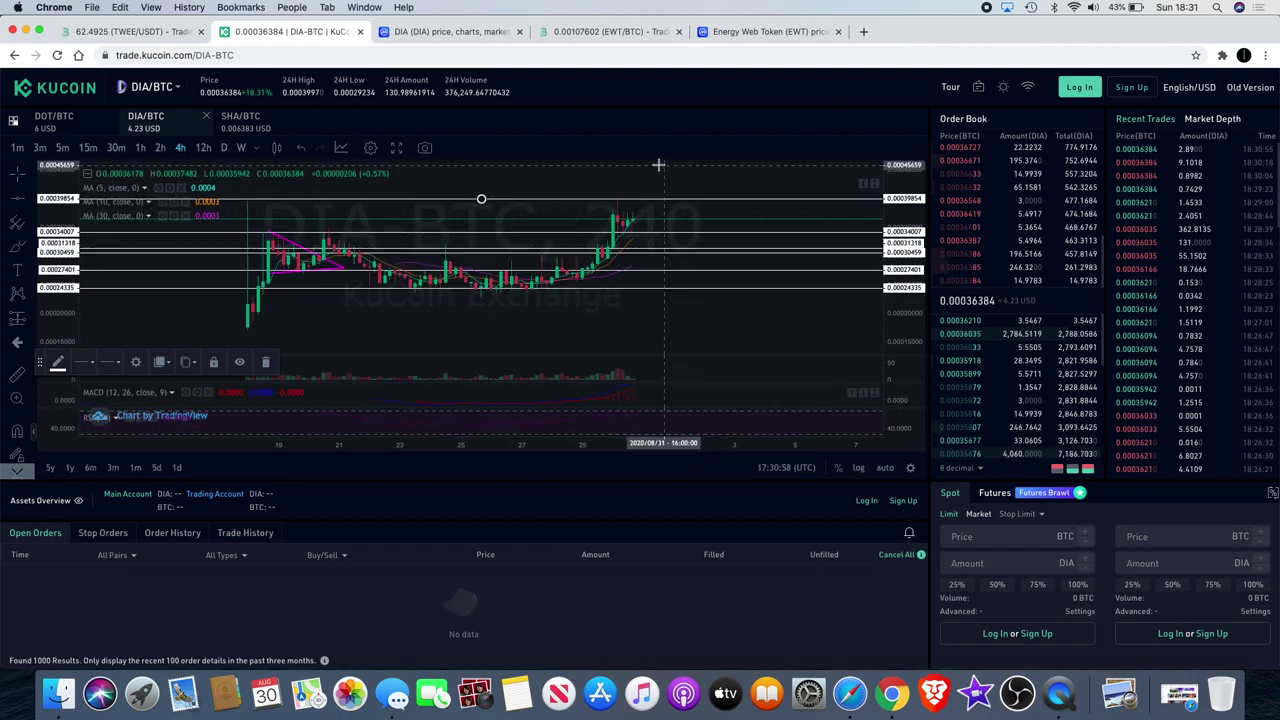
Step: Measure the price rise across recent candles, then move to BitMart's EWT/BTC chart
shift+click(664, 217)
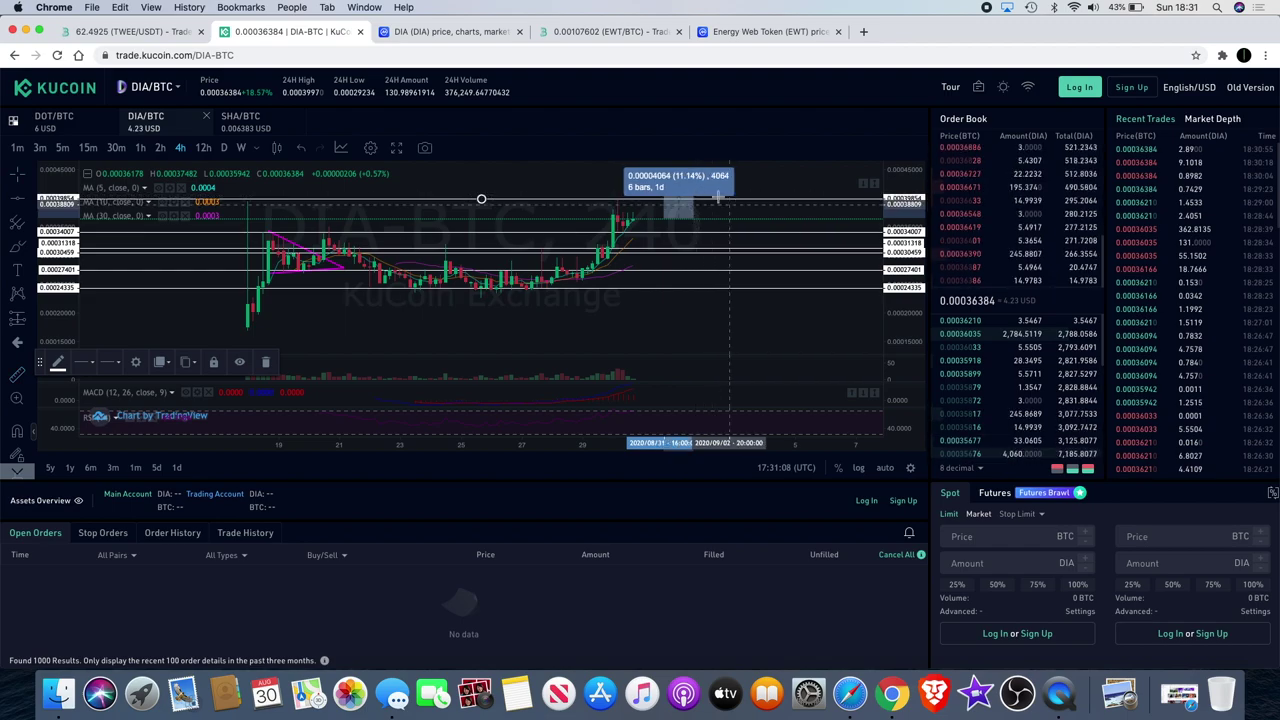
scroll(710, 200, down, 2)
scroll(727, 207, up, 2)
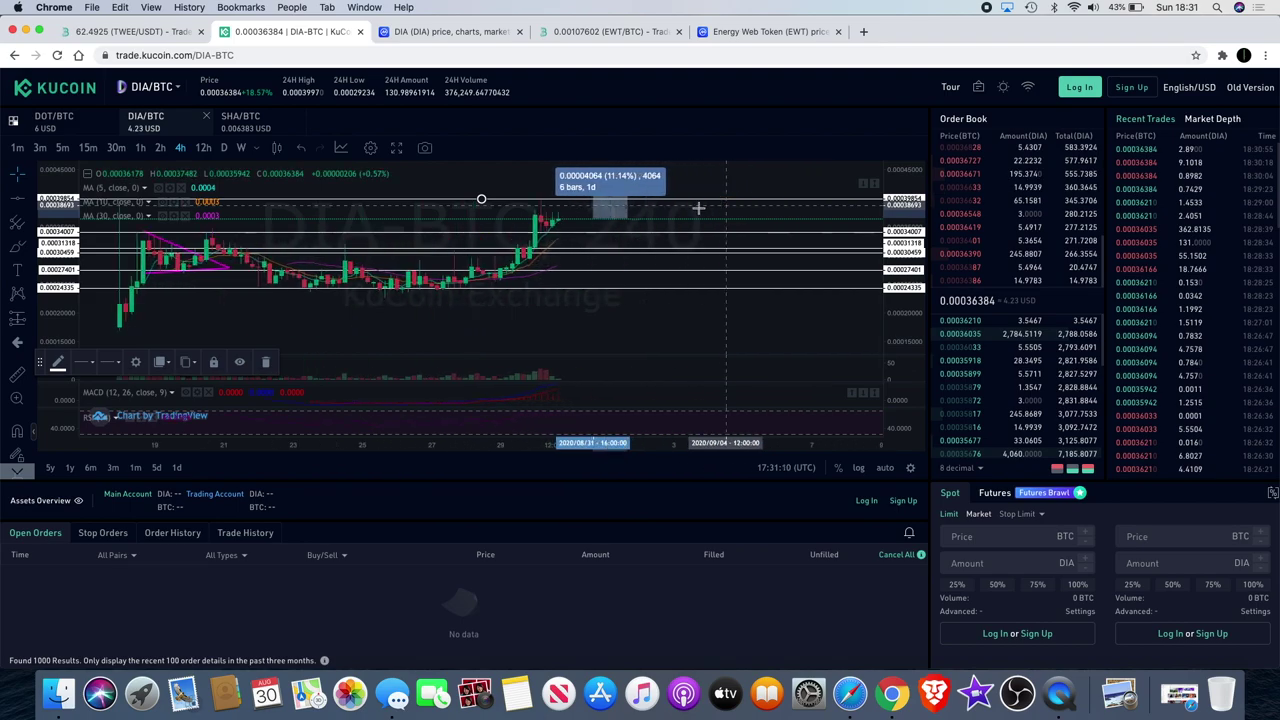
click(666, 207)
scroll(667, 208, up, 1)
scroll(667, 208, up, 2)
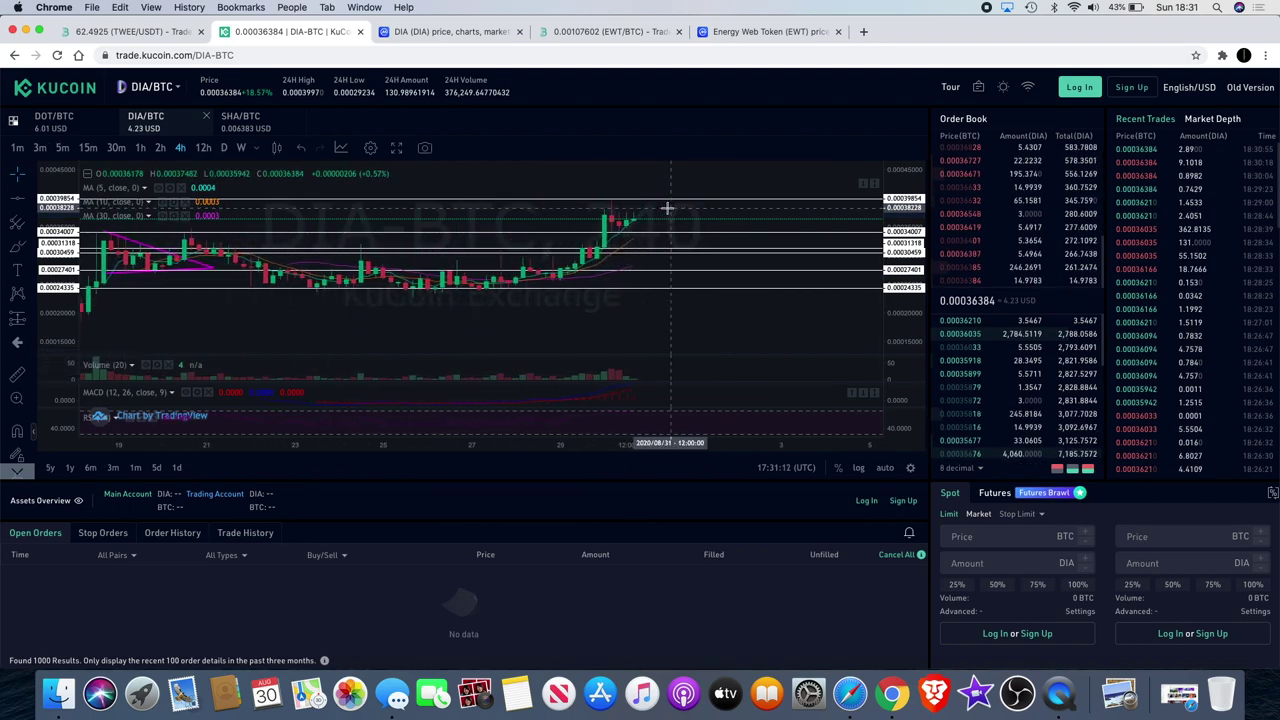
click(595, 32)
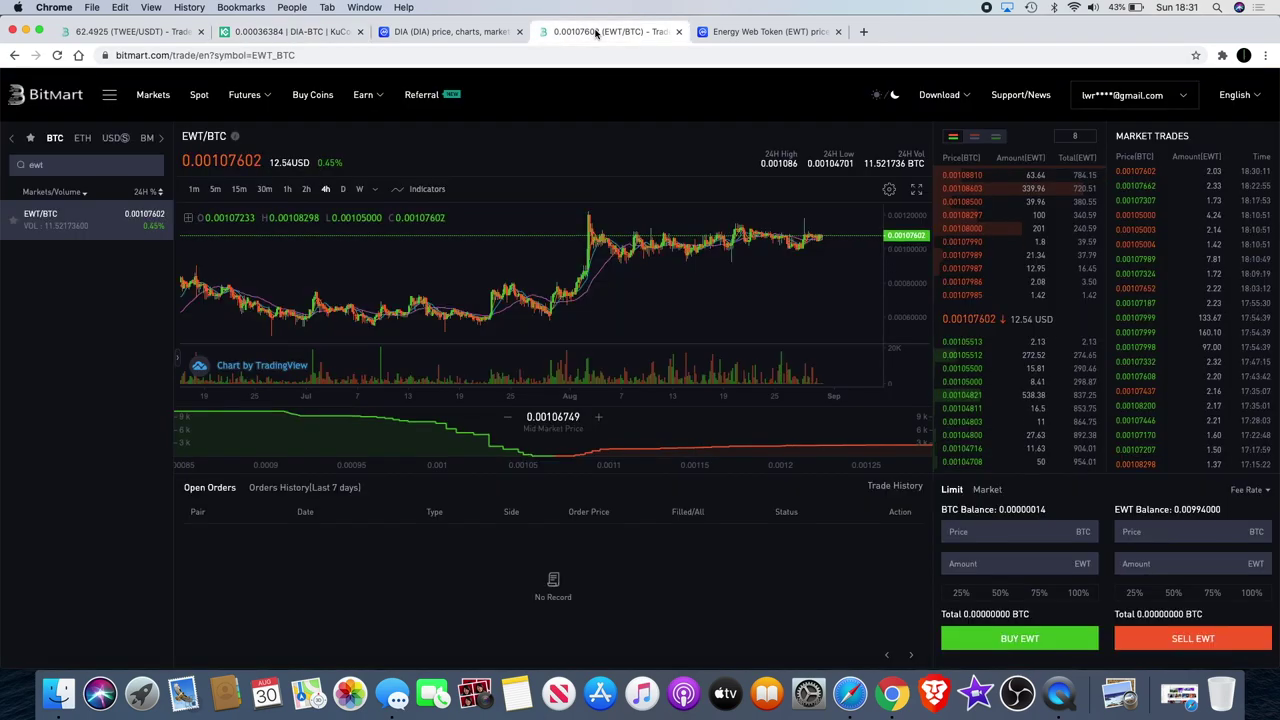
scroll(645, 252, down, 3)
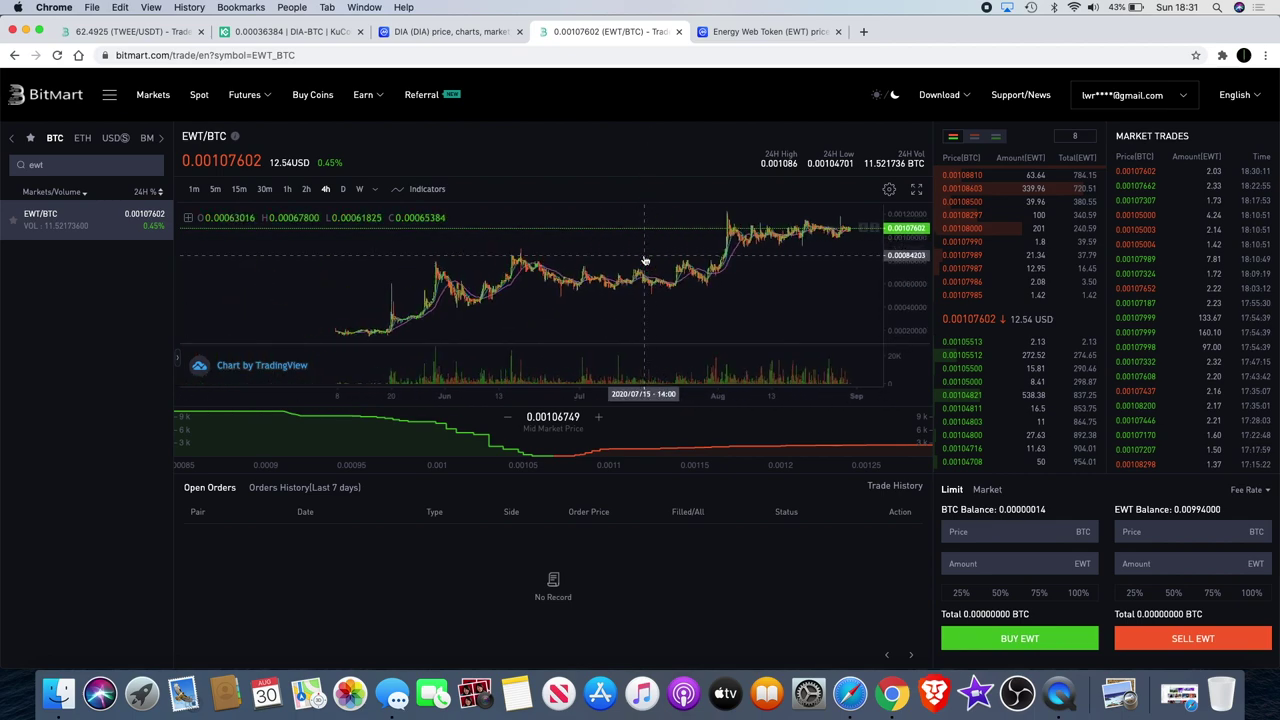
scroll(645, 260, down, 3)
scroll(645, 260, up, 3)
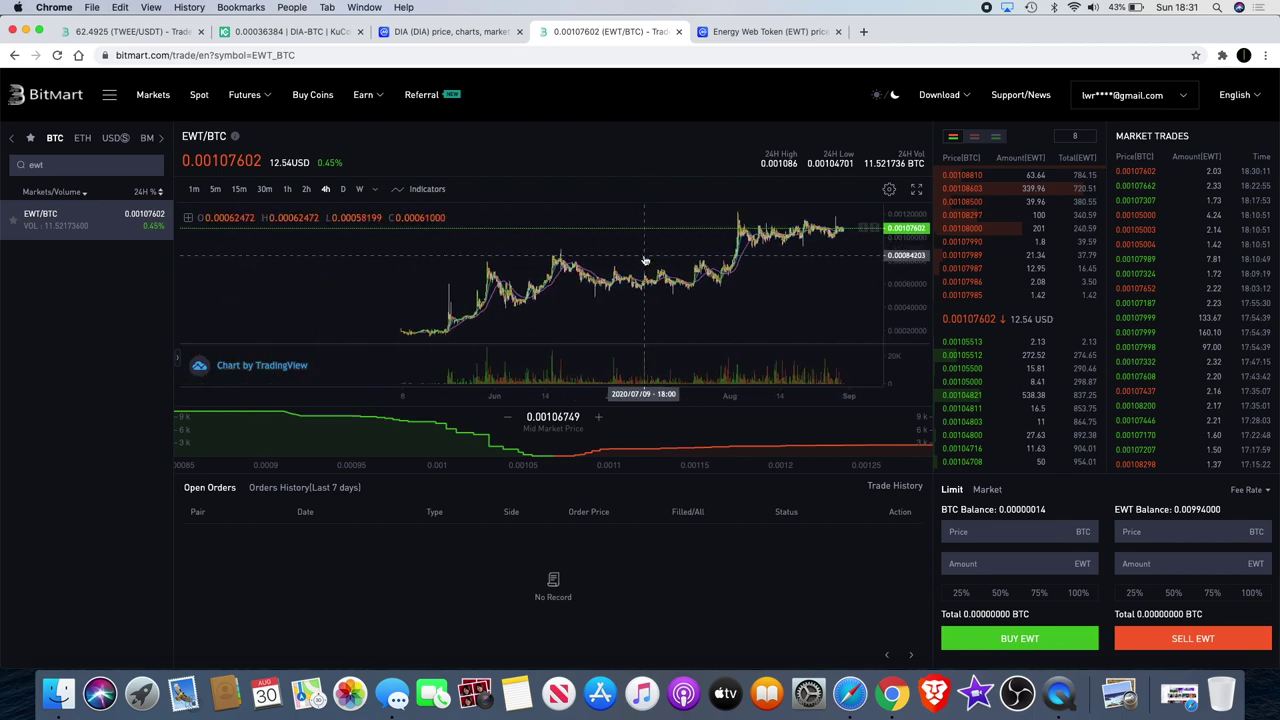
scroll(668, 276, up, 1)
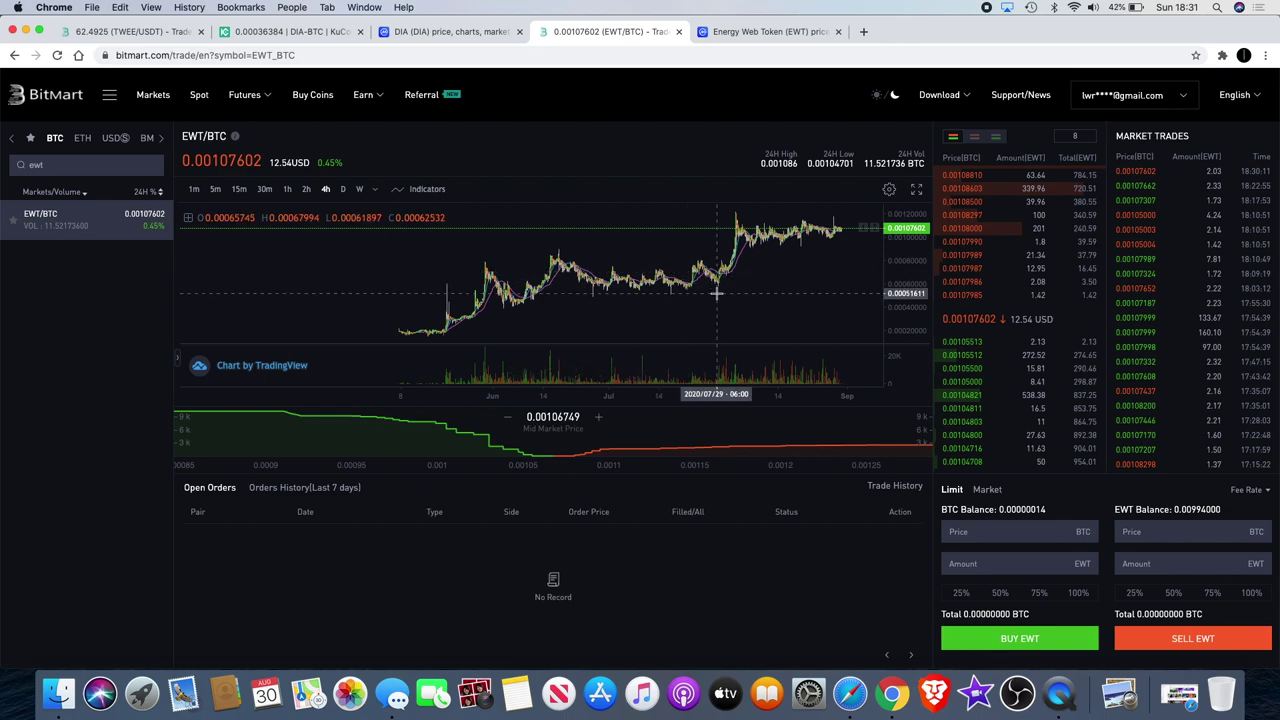
scroll(717, 293, up, 3)
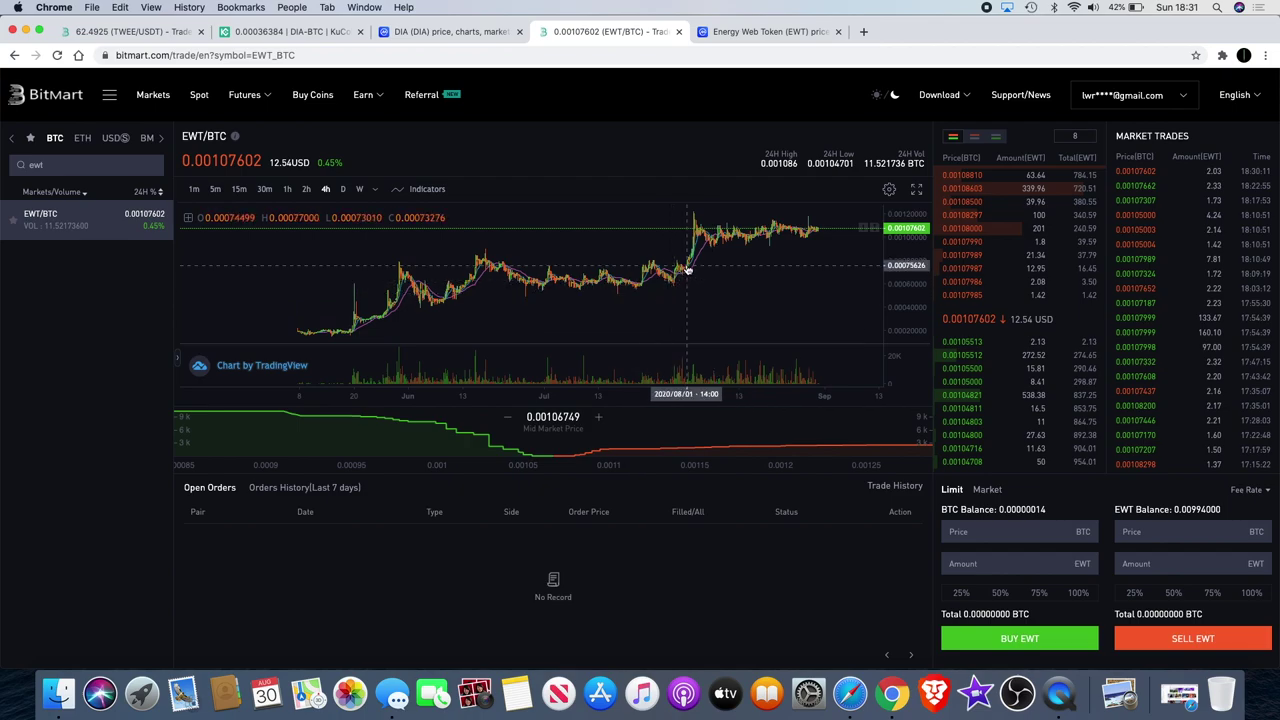
scroll(688, 270, up, 5)
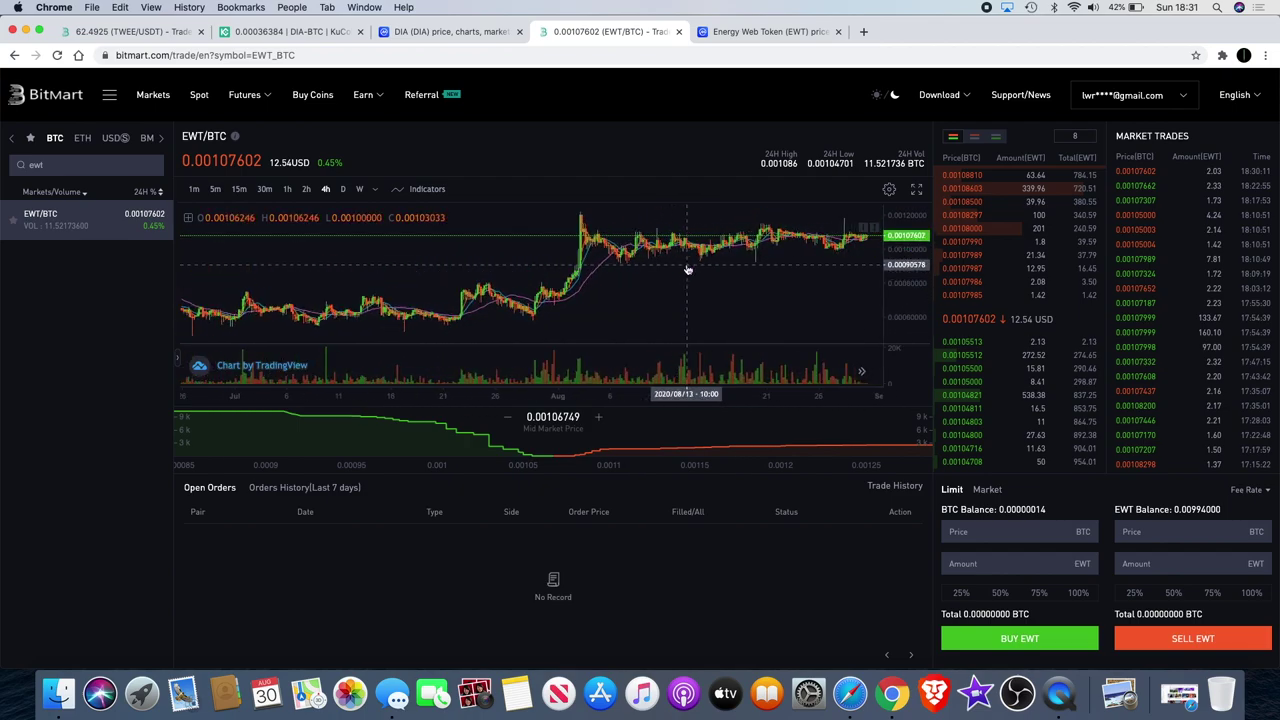
scroll(688, 270, up, 3)
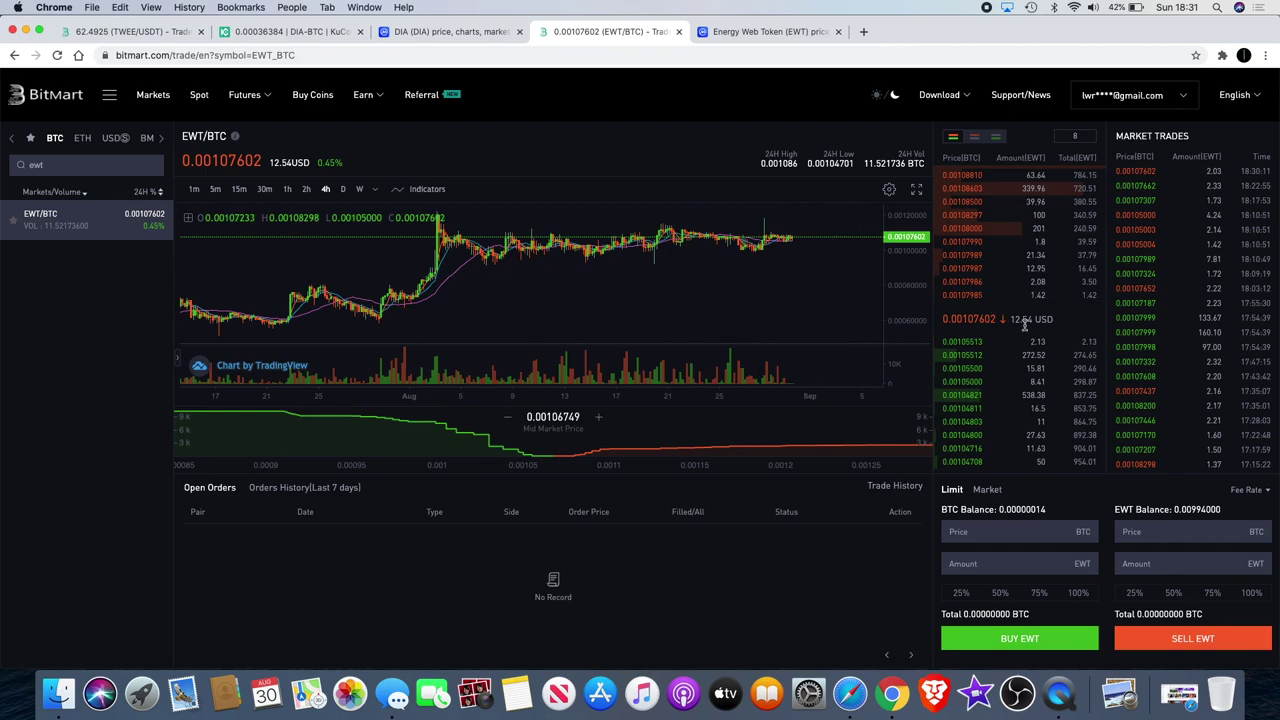
scroll(800, 307, down, 6)
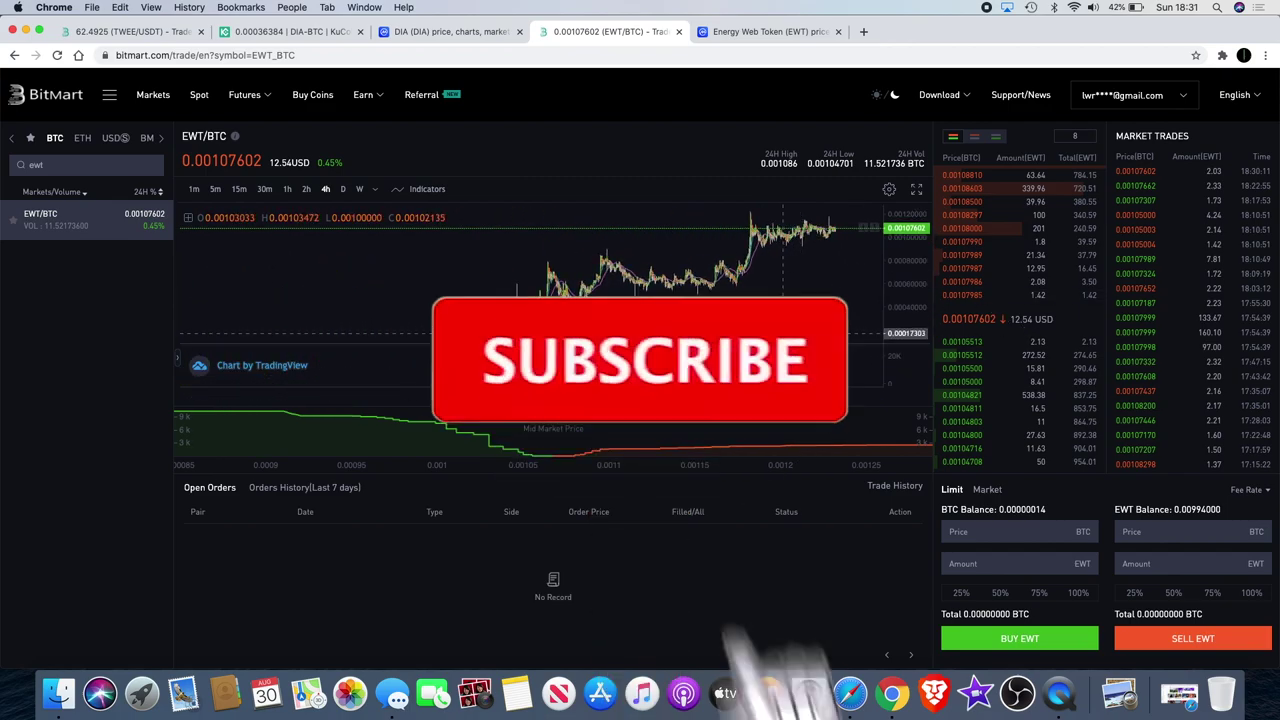
scroll(795, 323, up, 2)
scroll(788, 322, up, 3)
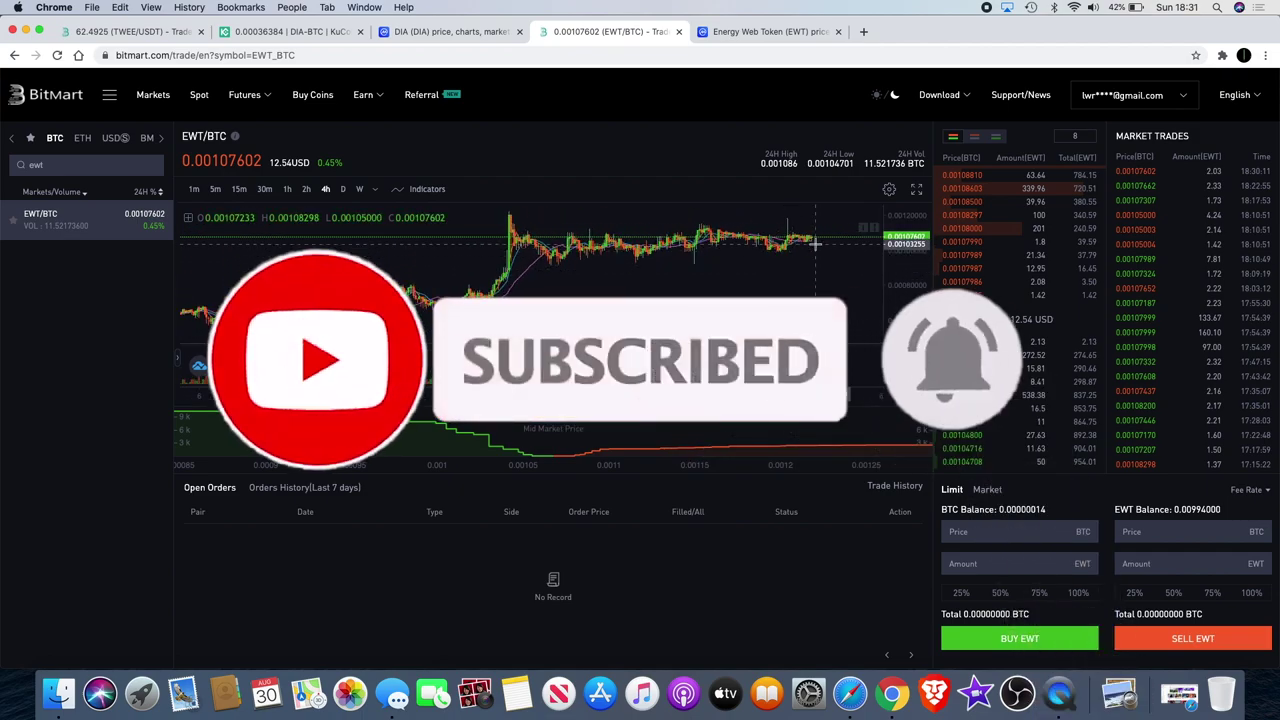
scroll(665, 257, down, 3)
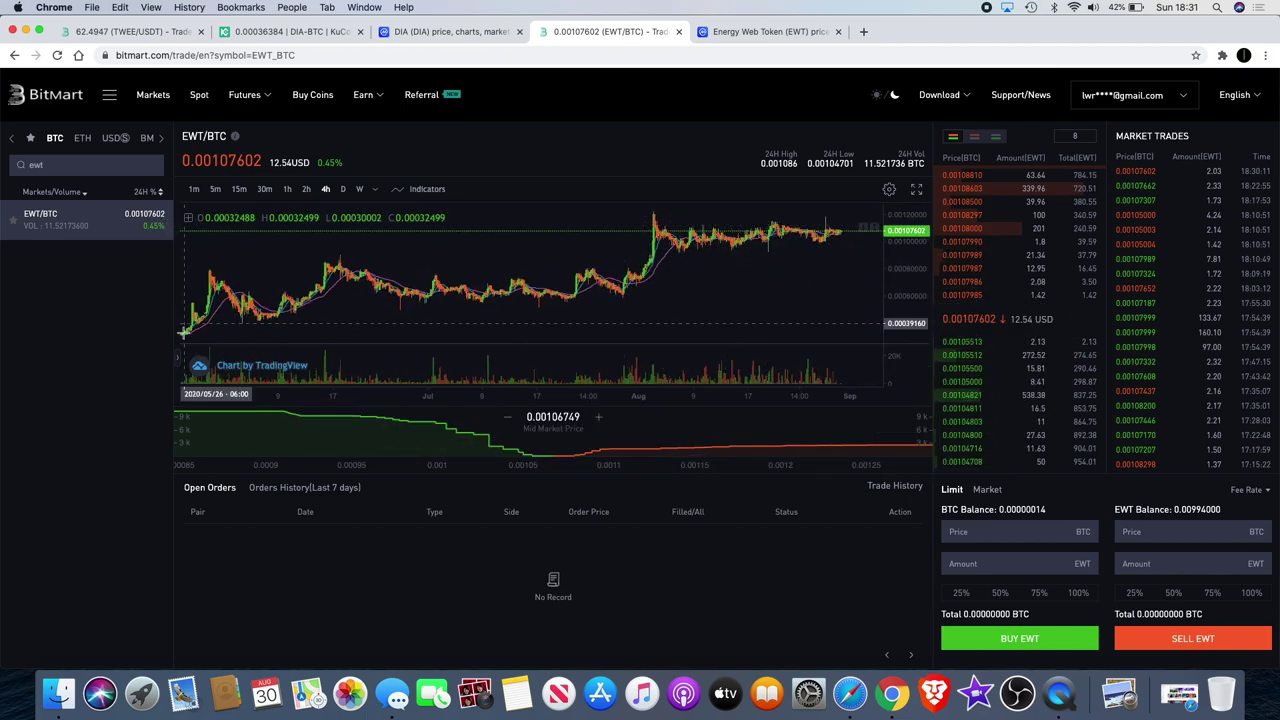
Step: Mark 0.00093467 BTC with a horizontal line on the EWT/BTC chart, then go to CoinMarketCap's EWT page
click(182, 357)
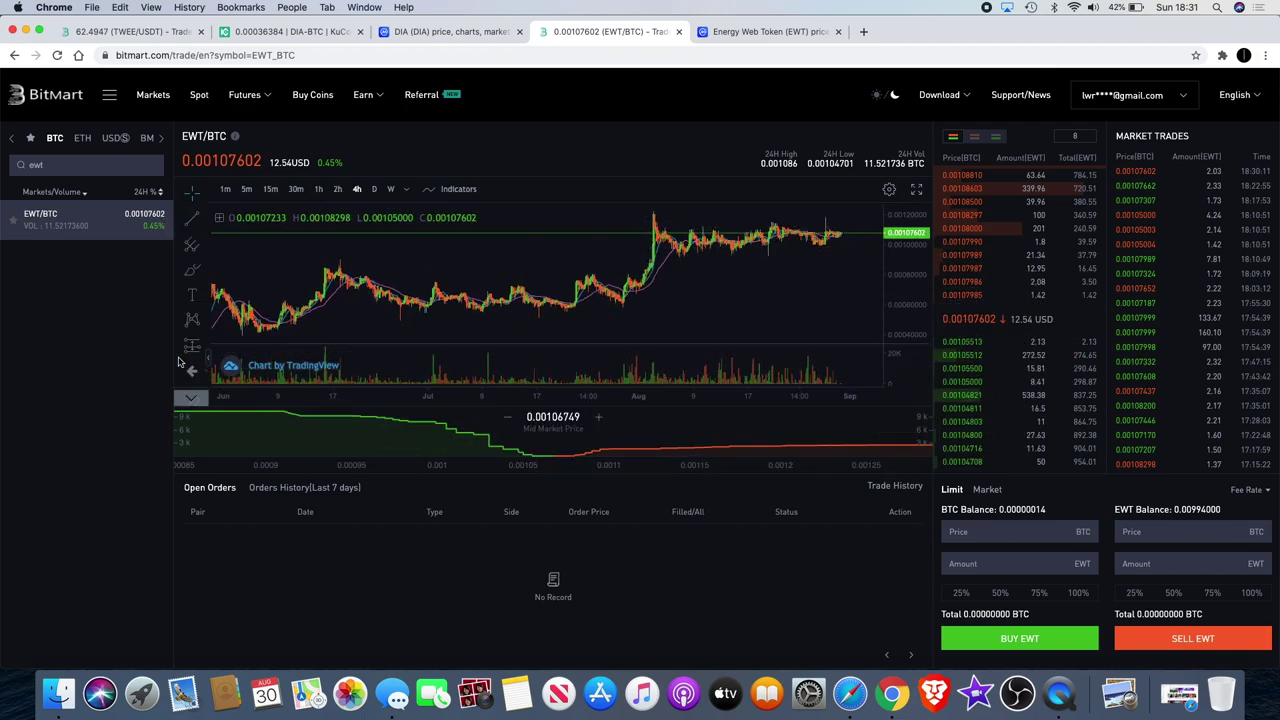
click(207, 222)
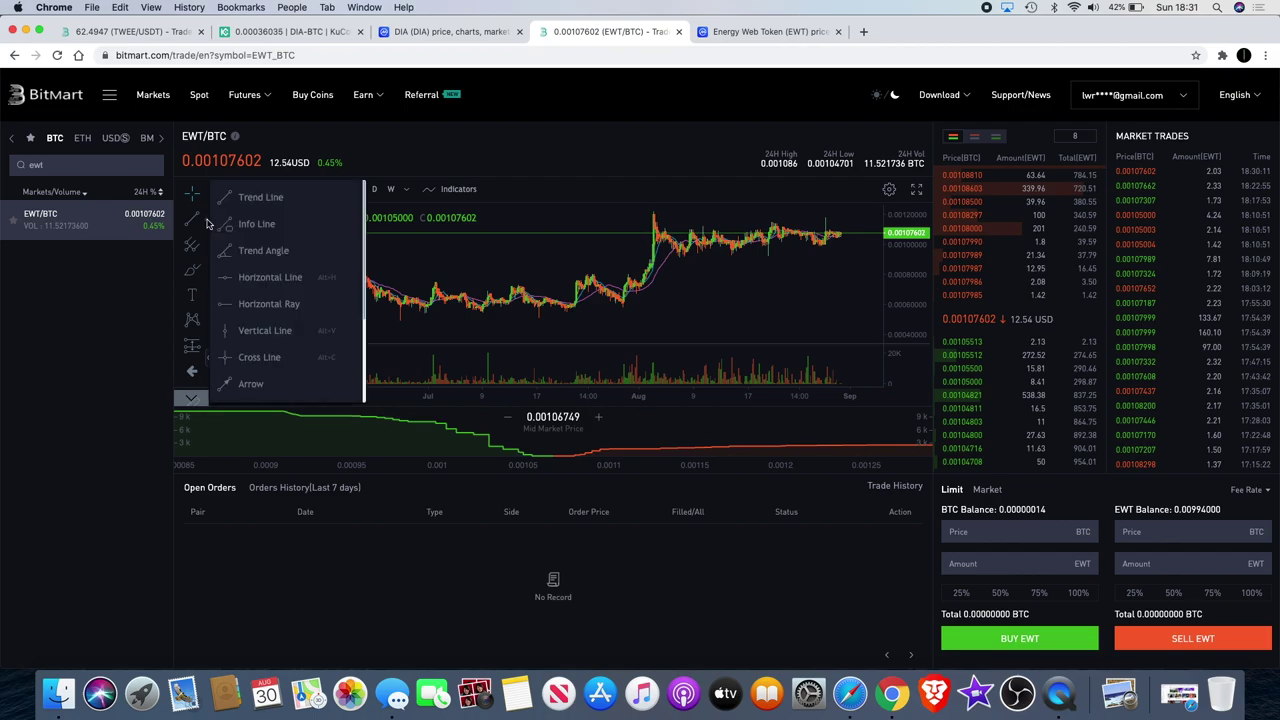
click(268, 275)
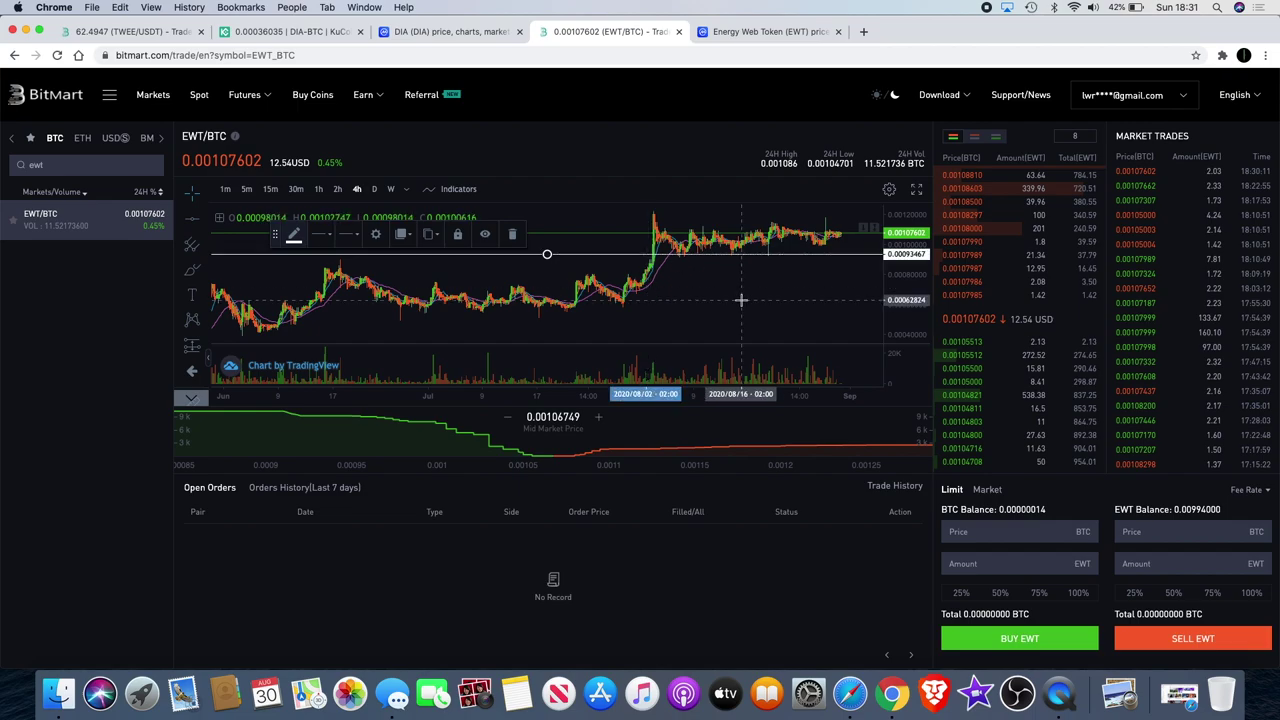
scroll(740, 298, down, 5)
scroll(740, 298, down, 5)
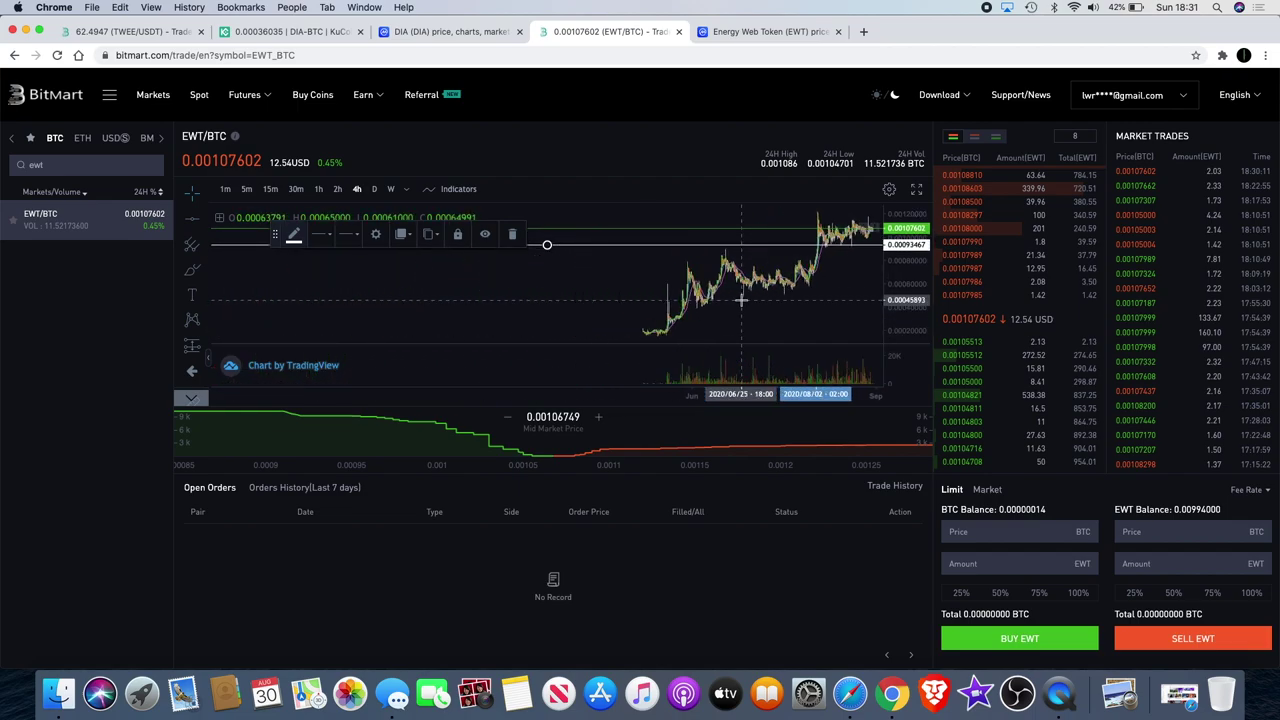
scroll(740, 298, down, 5)
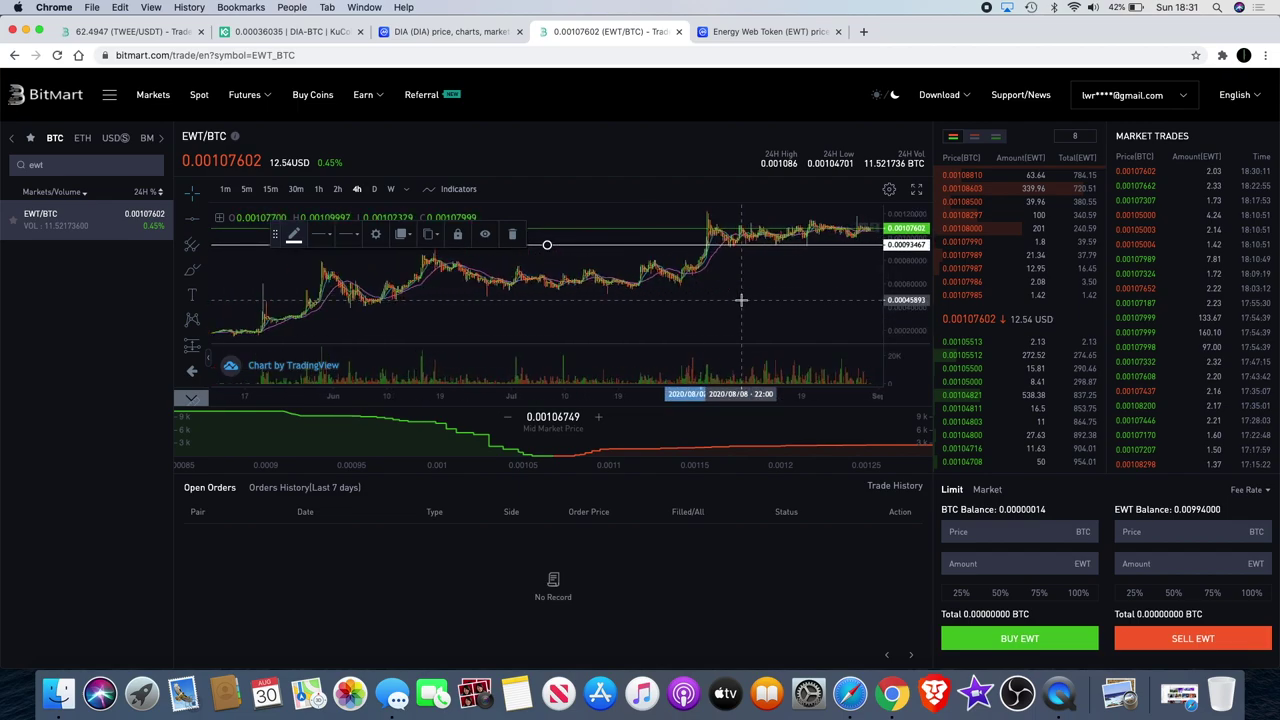
scroll(752, 294, up, 8)
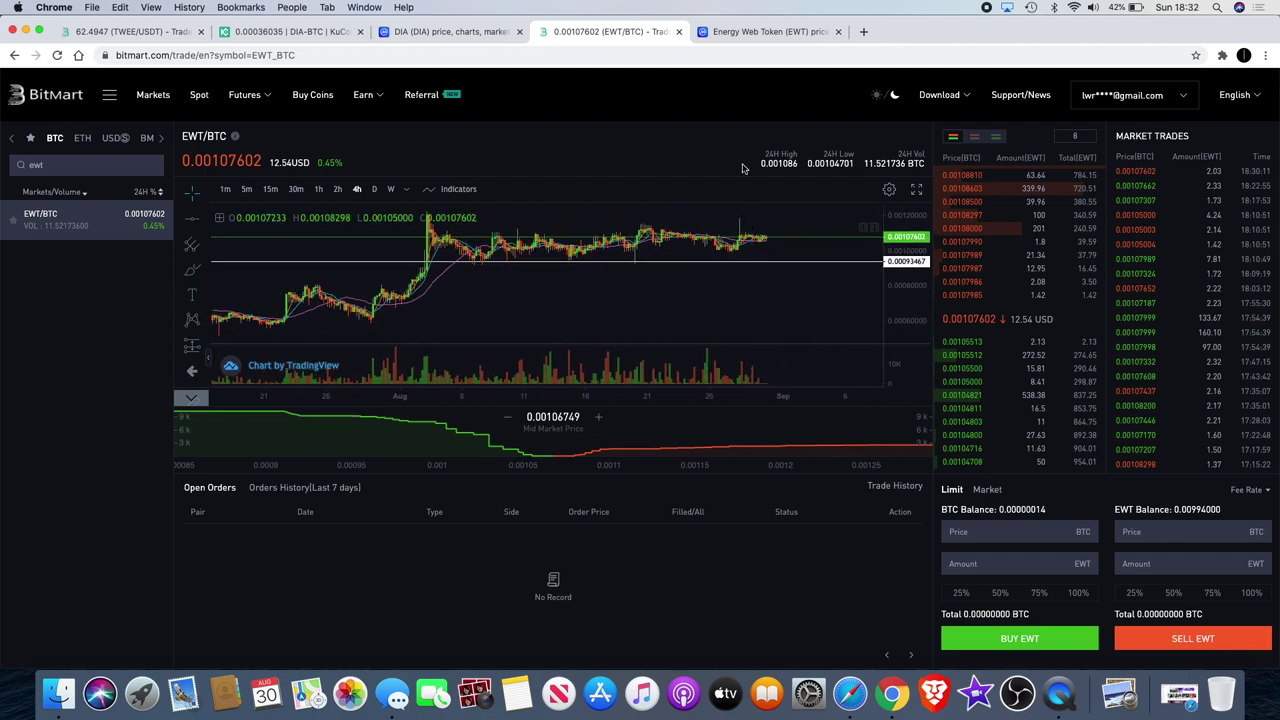
click(800, 30)
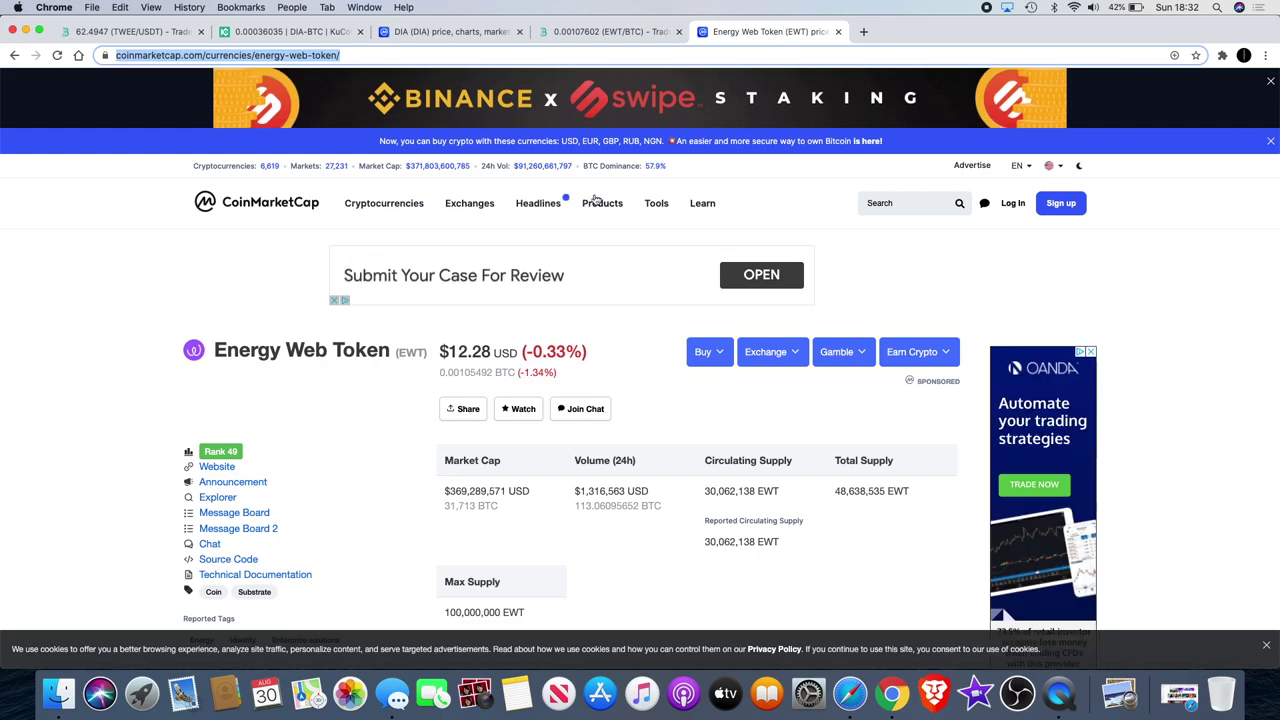
Step: Review EWT's $12.28 price, rank 49, market cap and supply, then open energyweb.org
scroll(573, 390, down, 2)
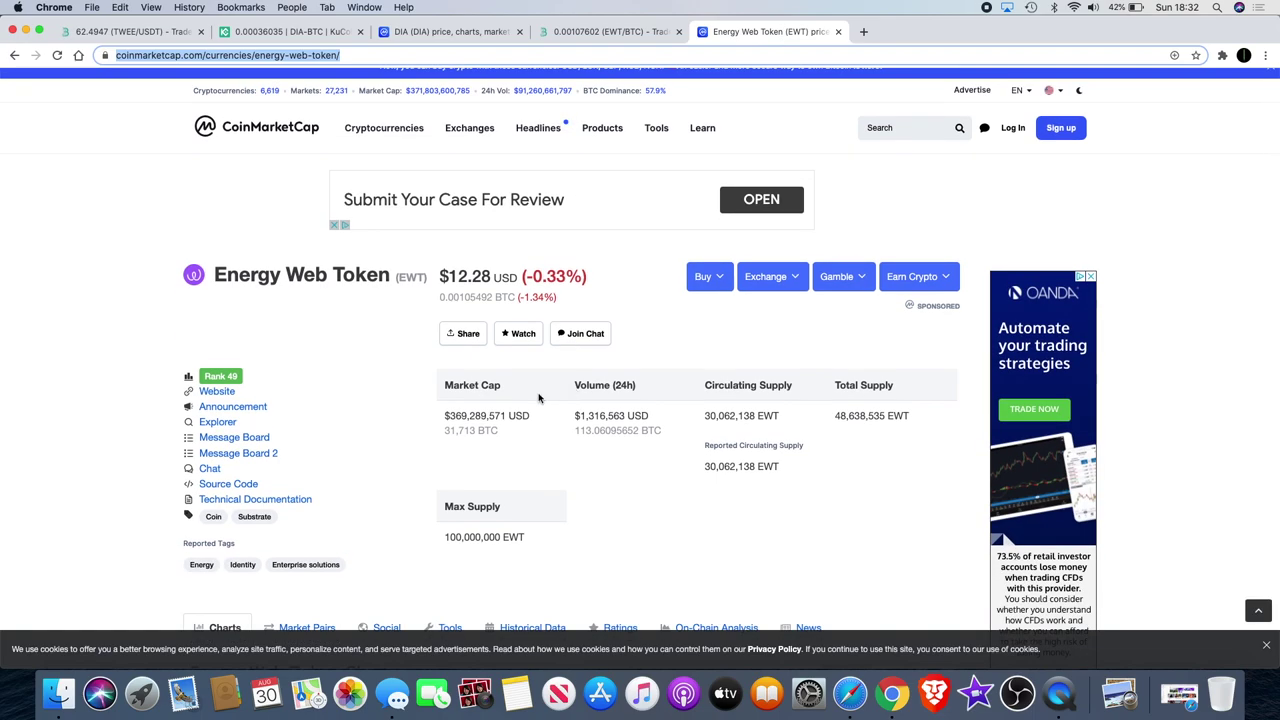
scroll(538, 398, down, 3)
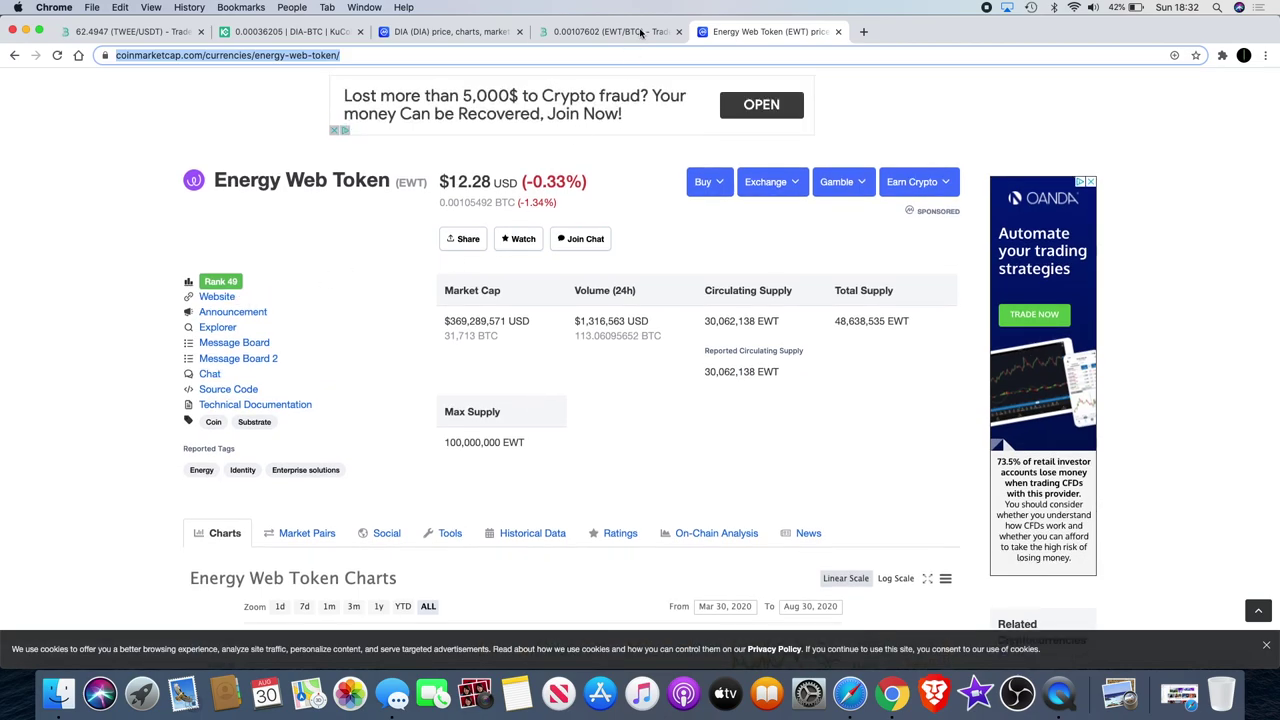
scroll(693, 181, up, 4)
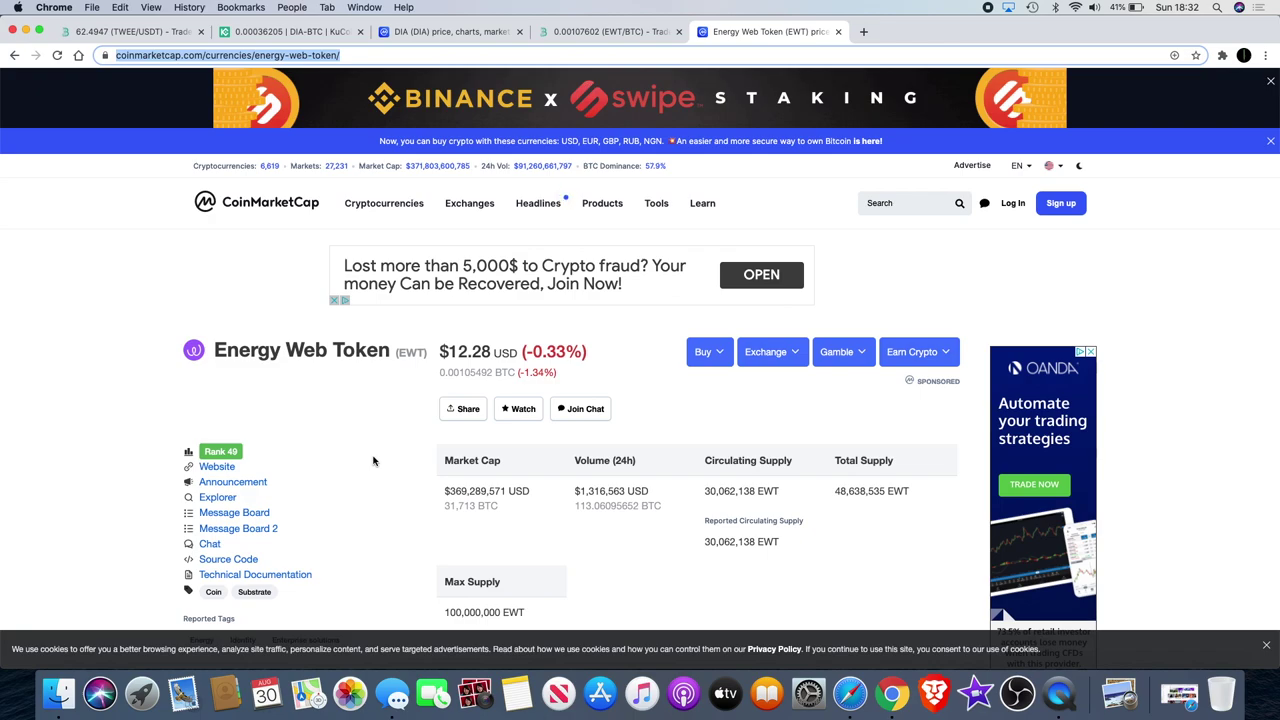
scroll(372, 459, down, 2)
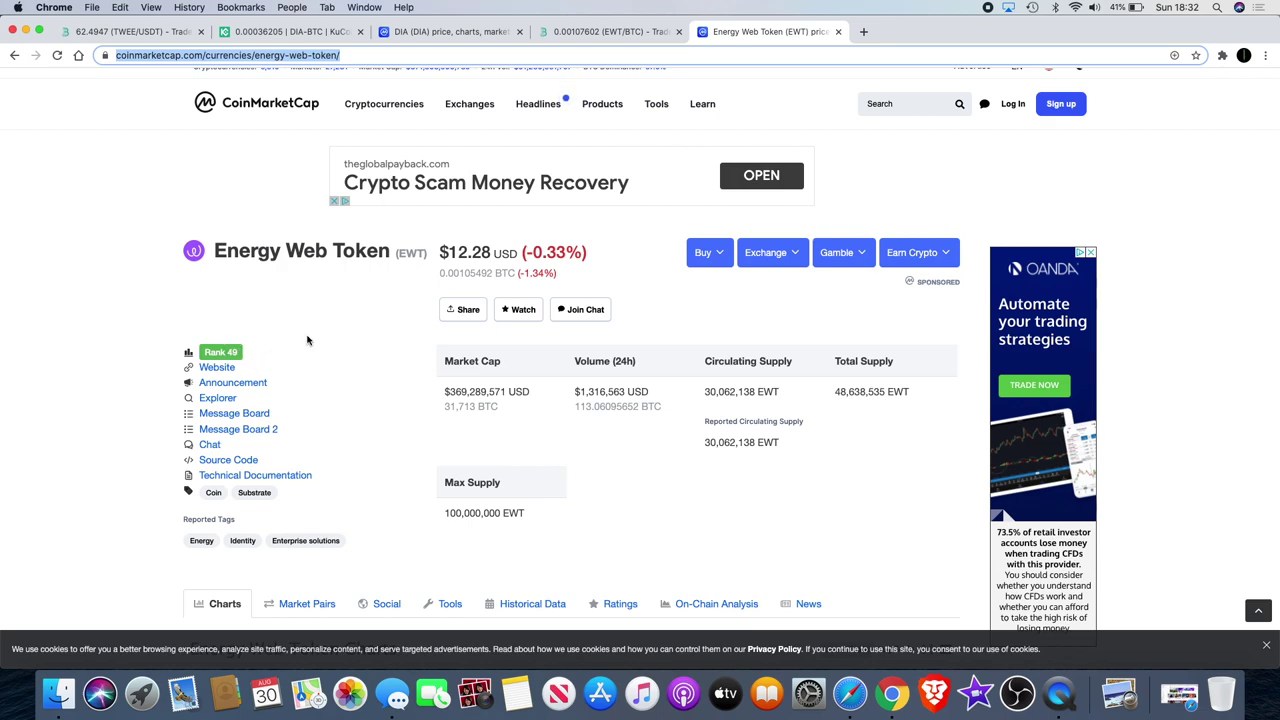
scroll(410, 304, down, 2)
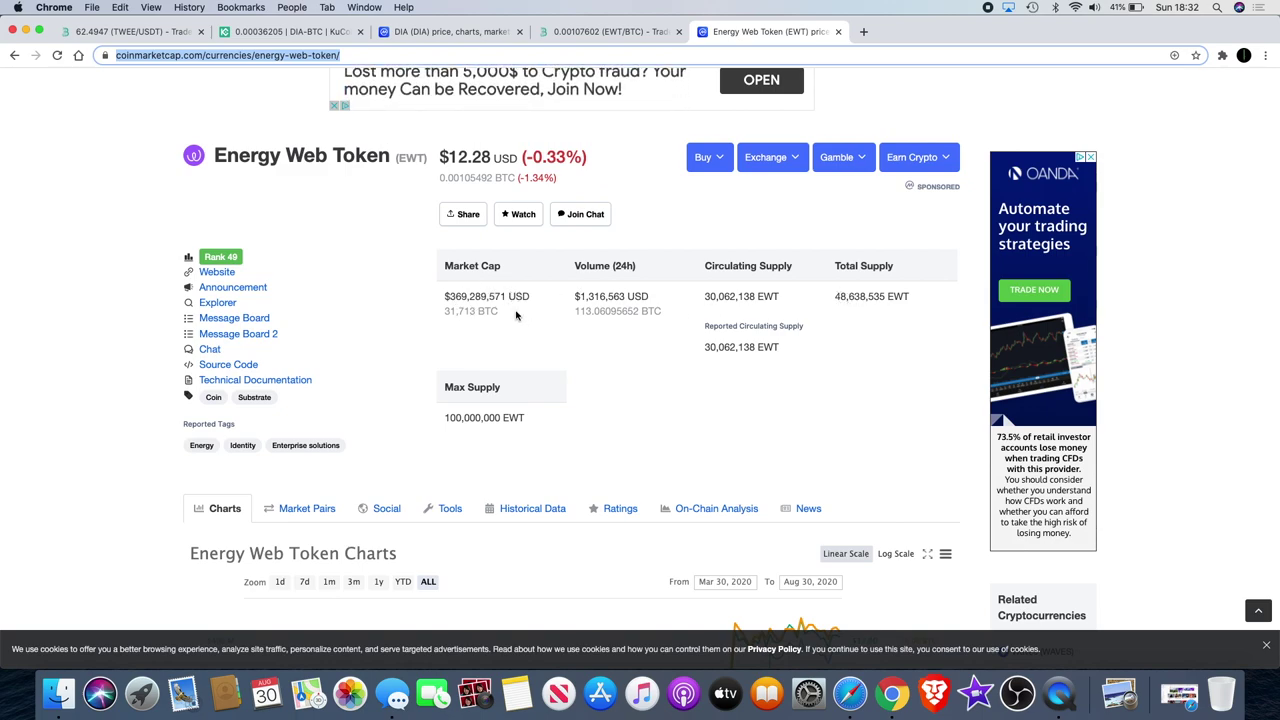
scroll(459, 297, down, 8)
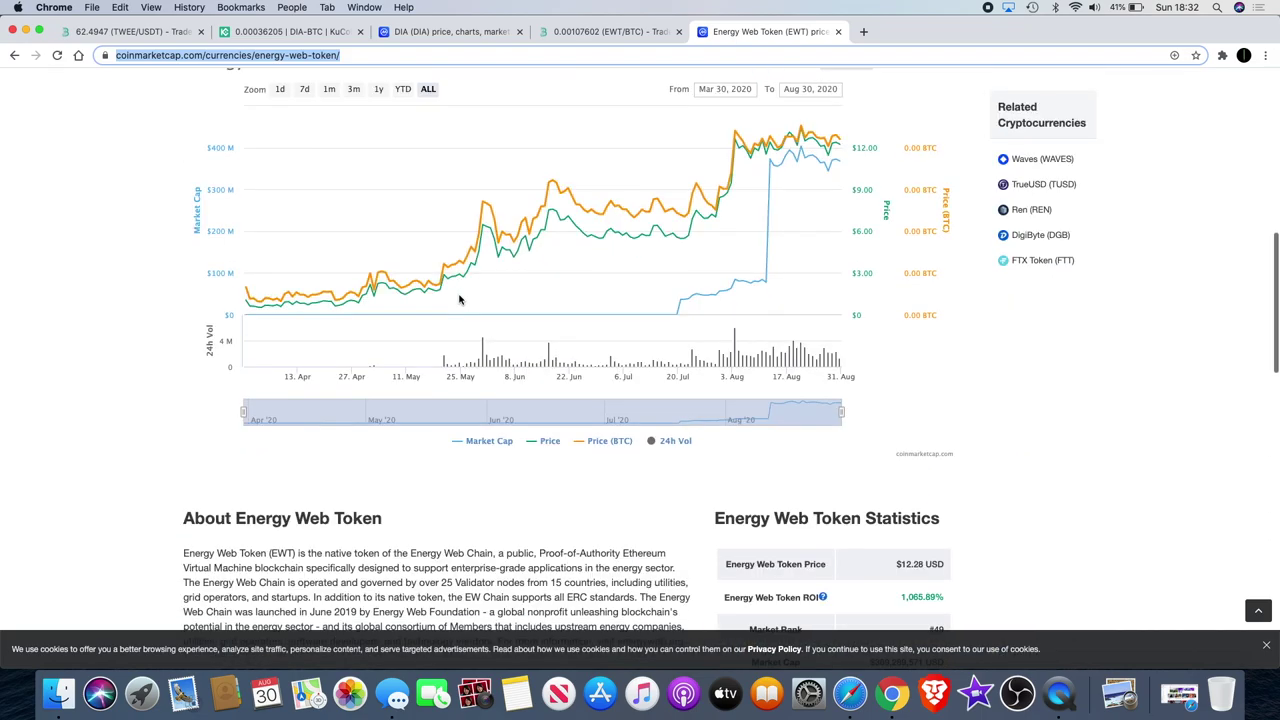
scroll(458, 295, up, 7)
scroll(459, 297, up, 5)
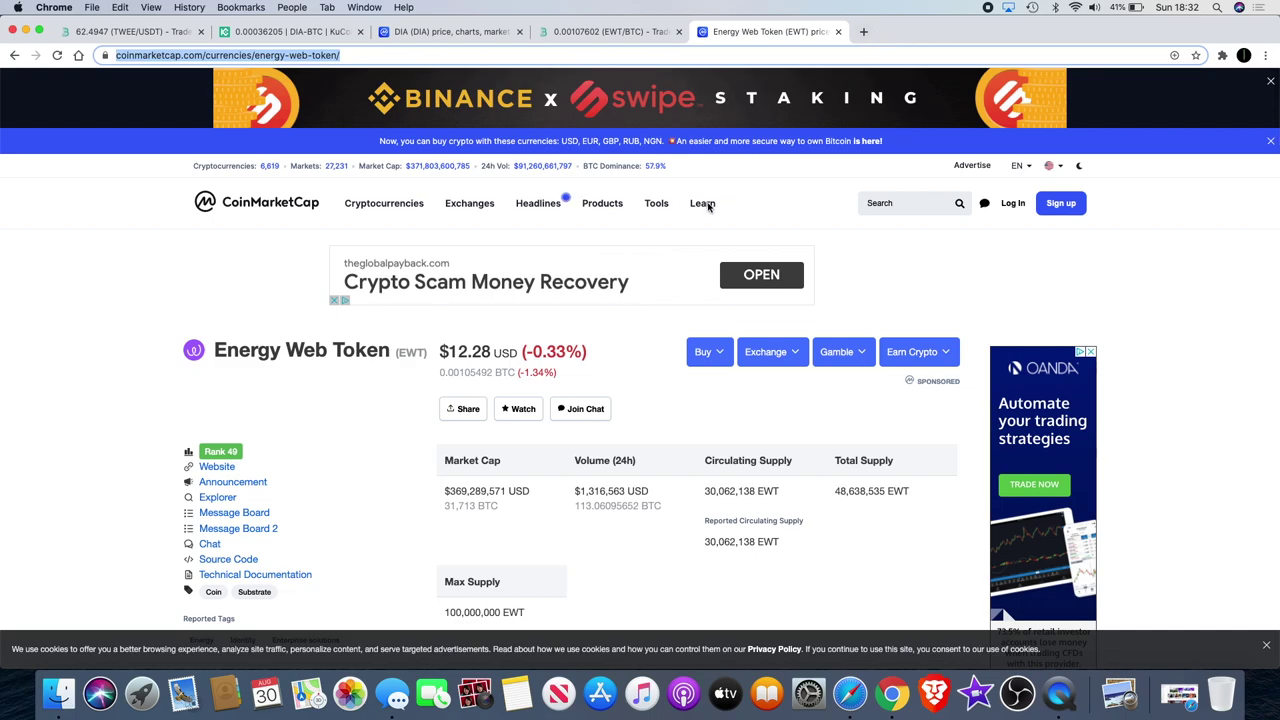
click(217, 468)
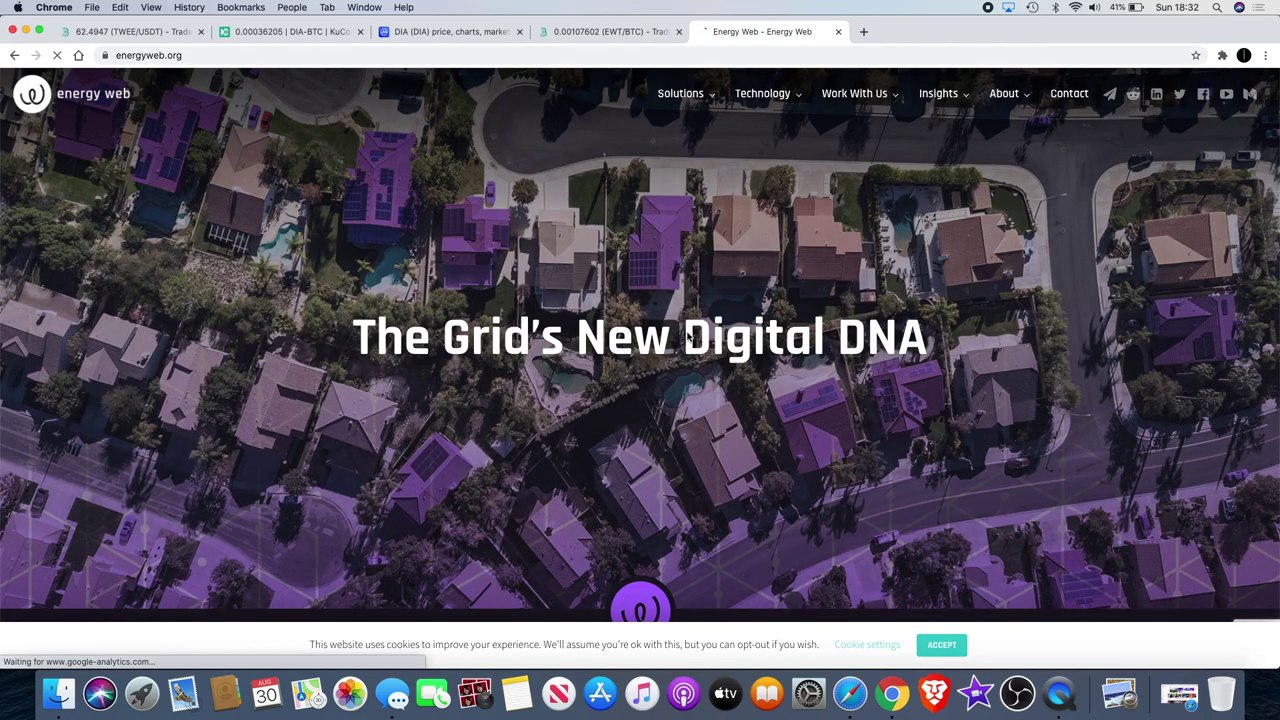
Step: Scroll the energyweb.org home page down to the trusted energy companies (Stedin, Acciona, Exelon, GE) and back to the top
scroll(670, 360, down, 4)
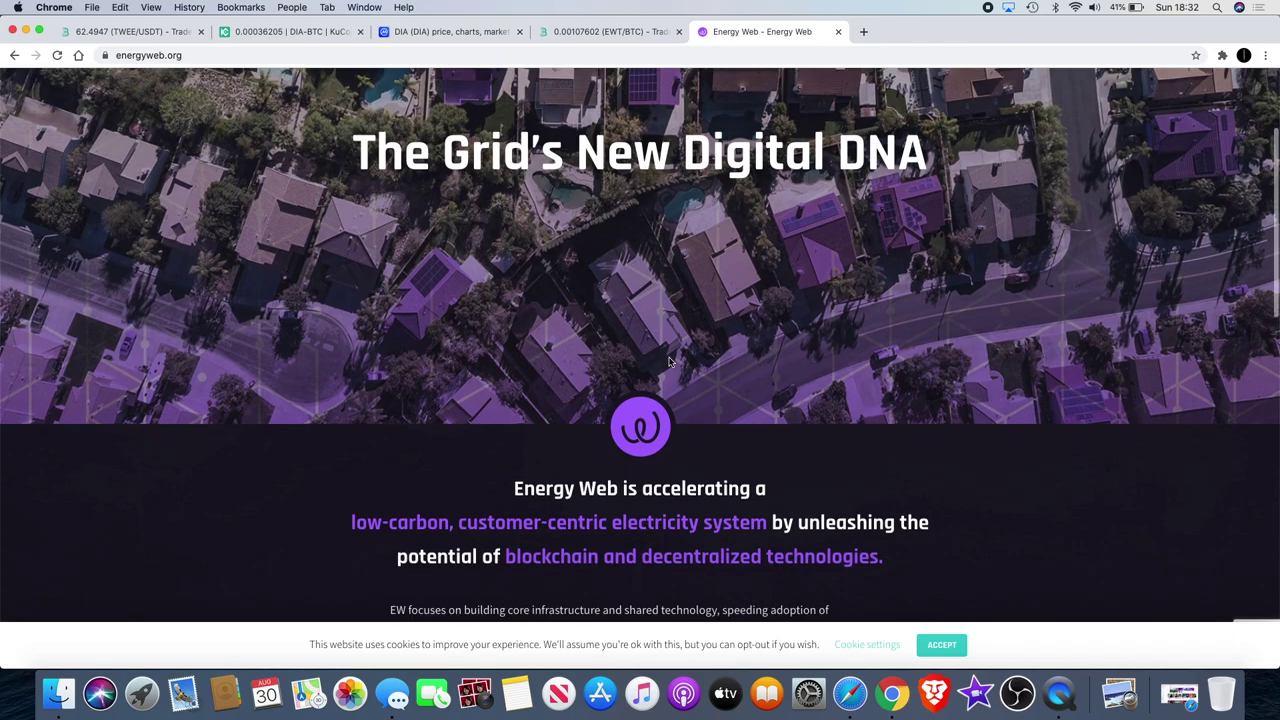
scroll(670, 362, down, 1)
scroll(734, 441, down, 2)
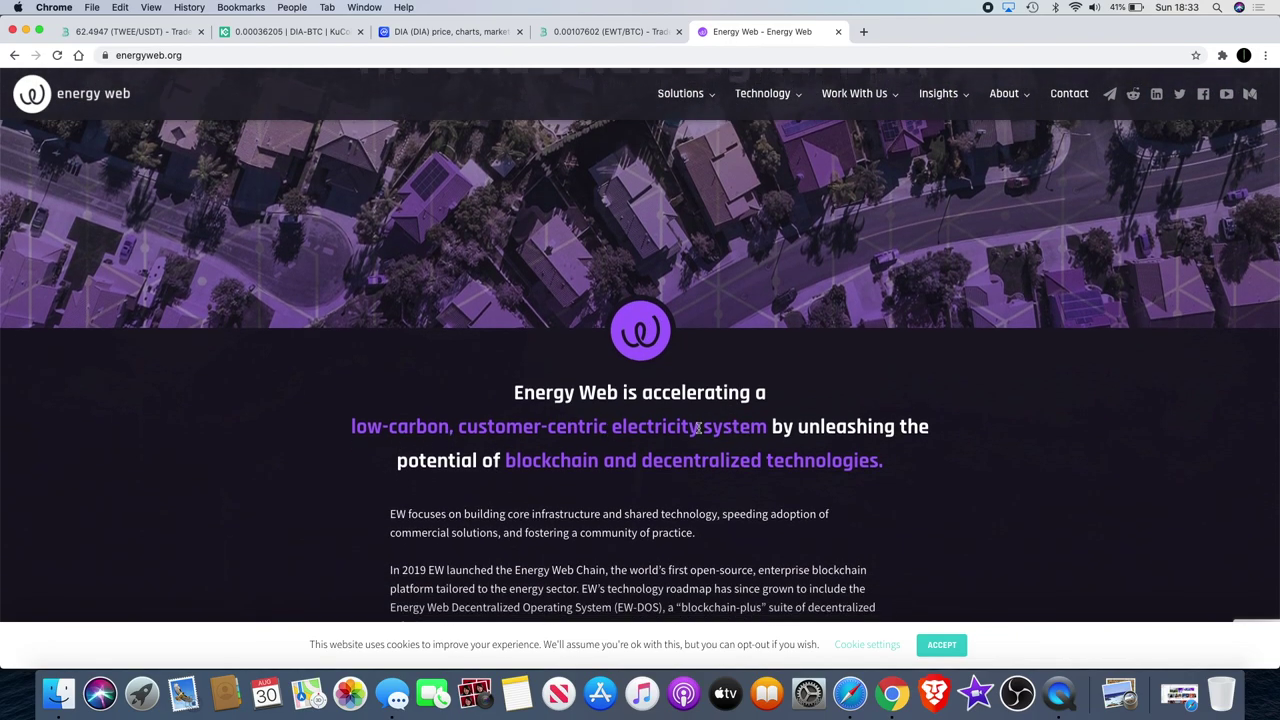
scroll(840, 447, down, 10)
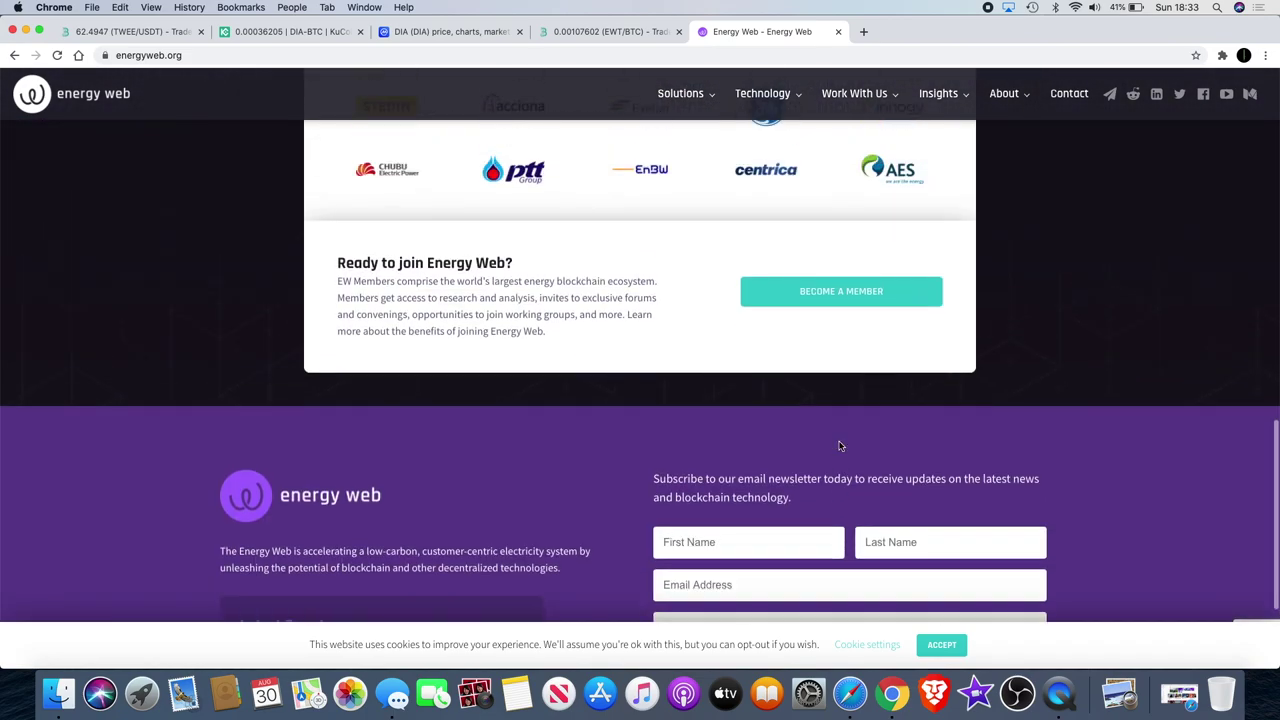
scroll(786, 400, up, 3)
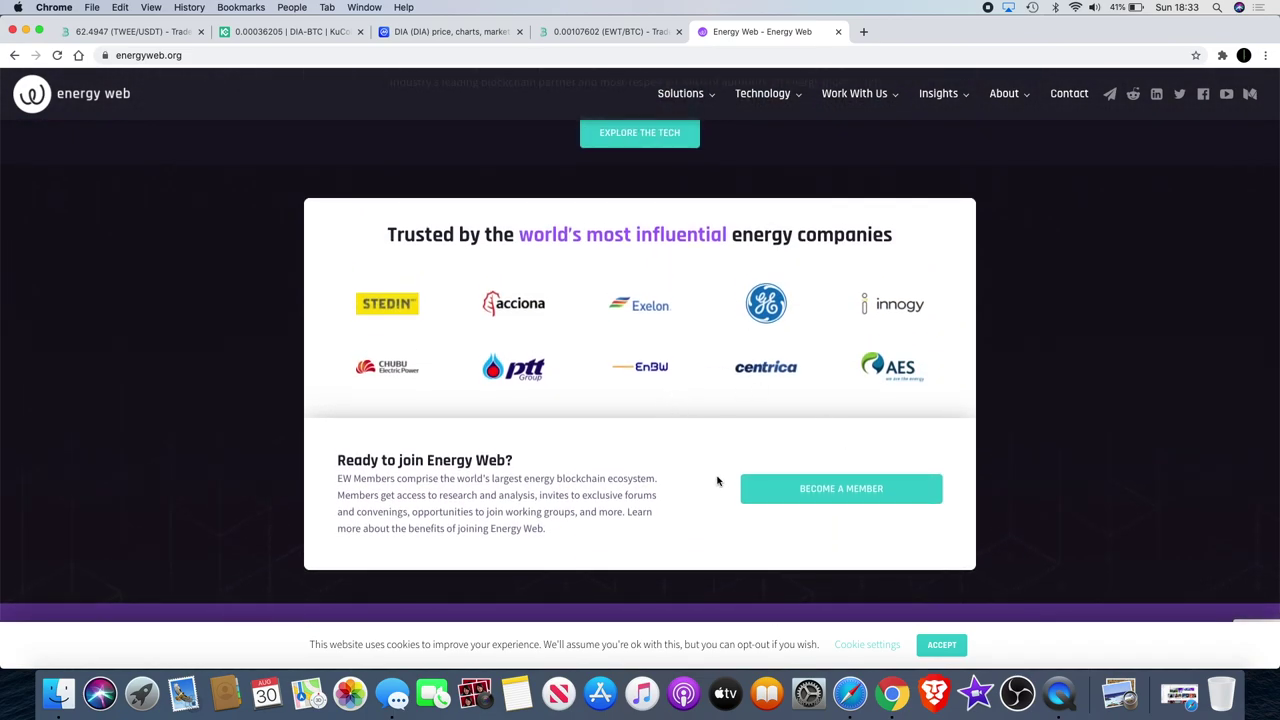
scroll(763, 444, down, 2)
scroll(763, 444, down, 5)
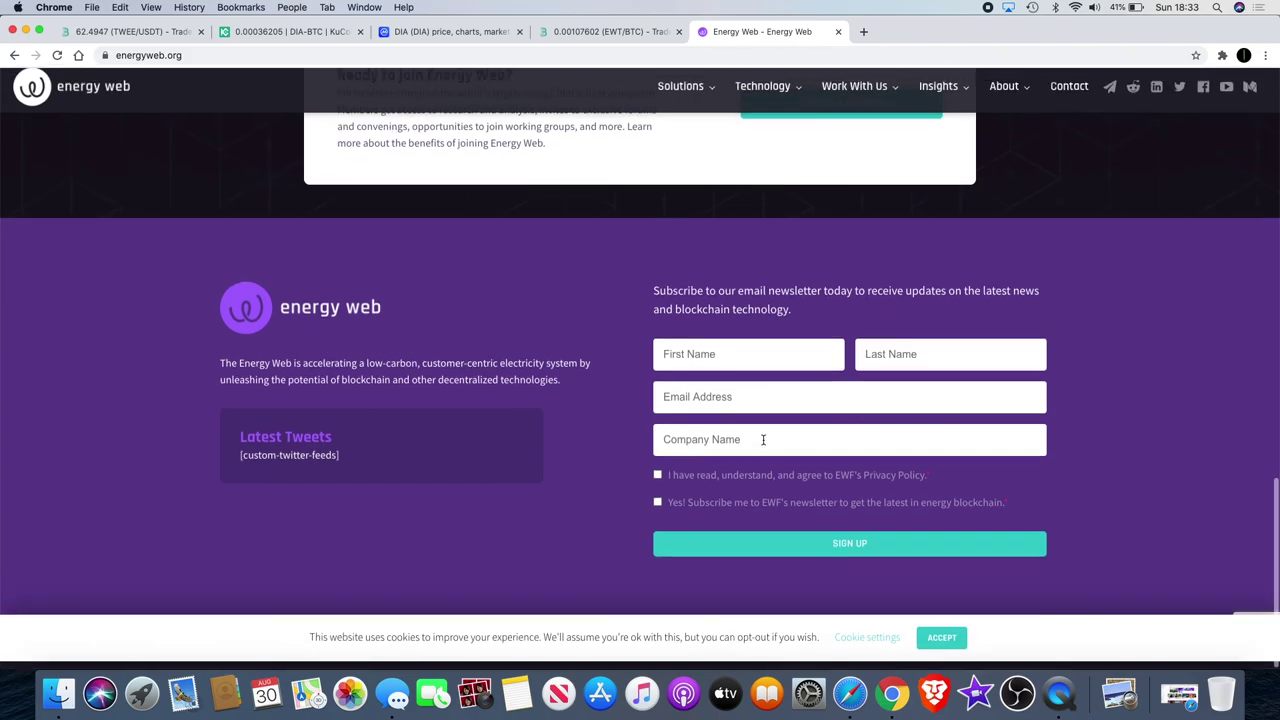
scroll(763, 444, up, 4)
scroll(831, 363, up, 15)
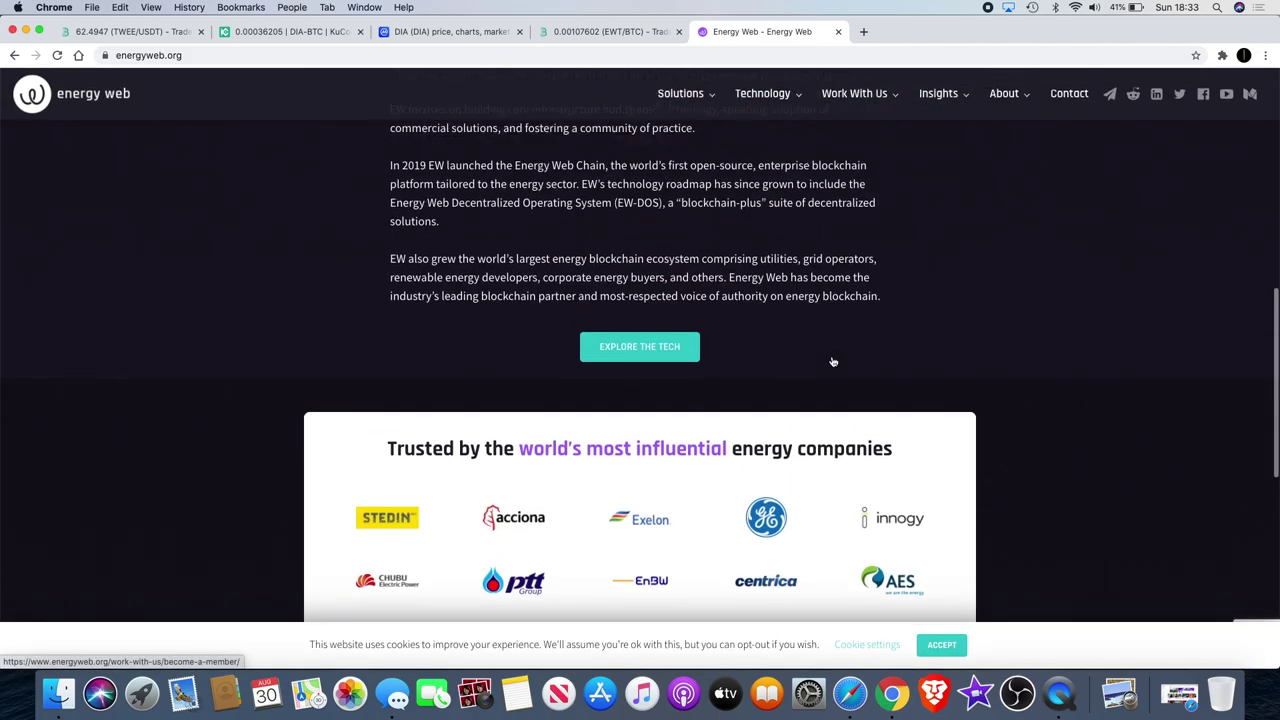
mouse_move(866, 80)
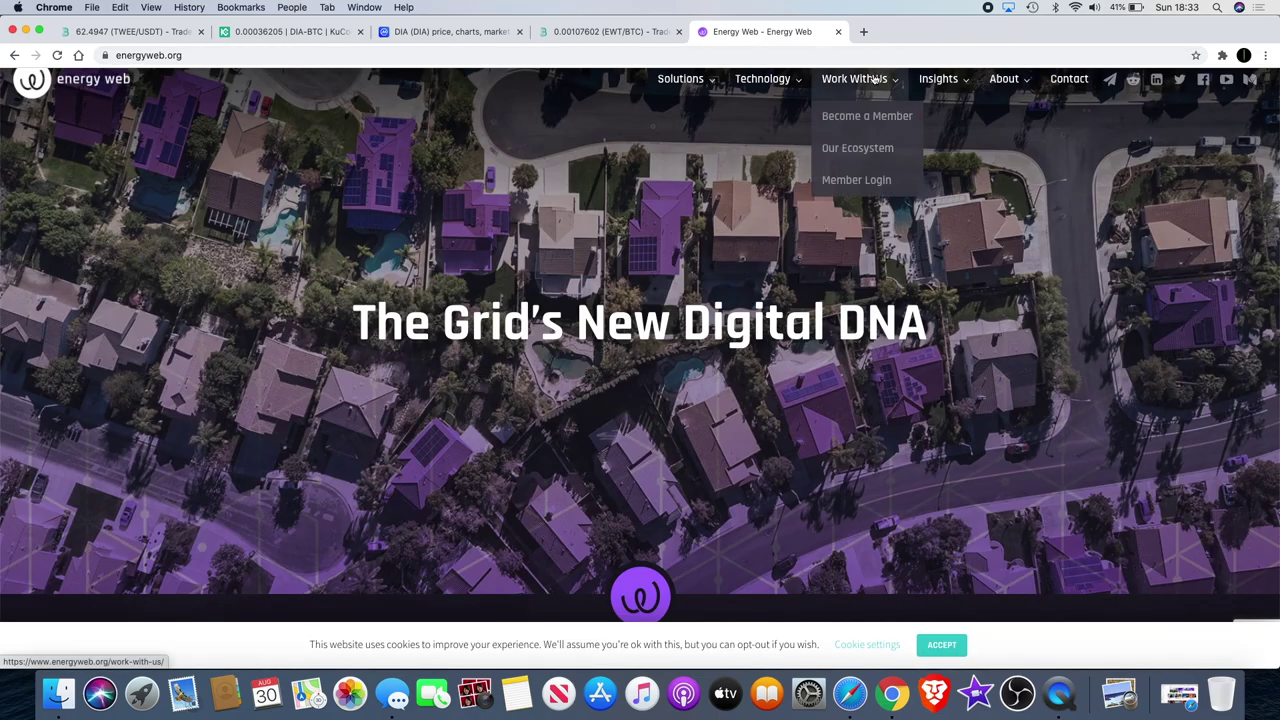
click(871, 150)
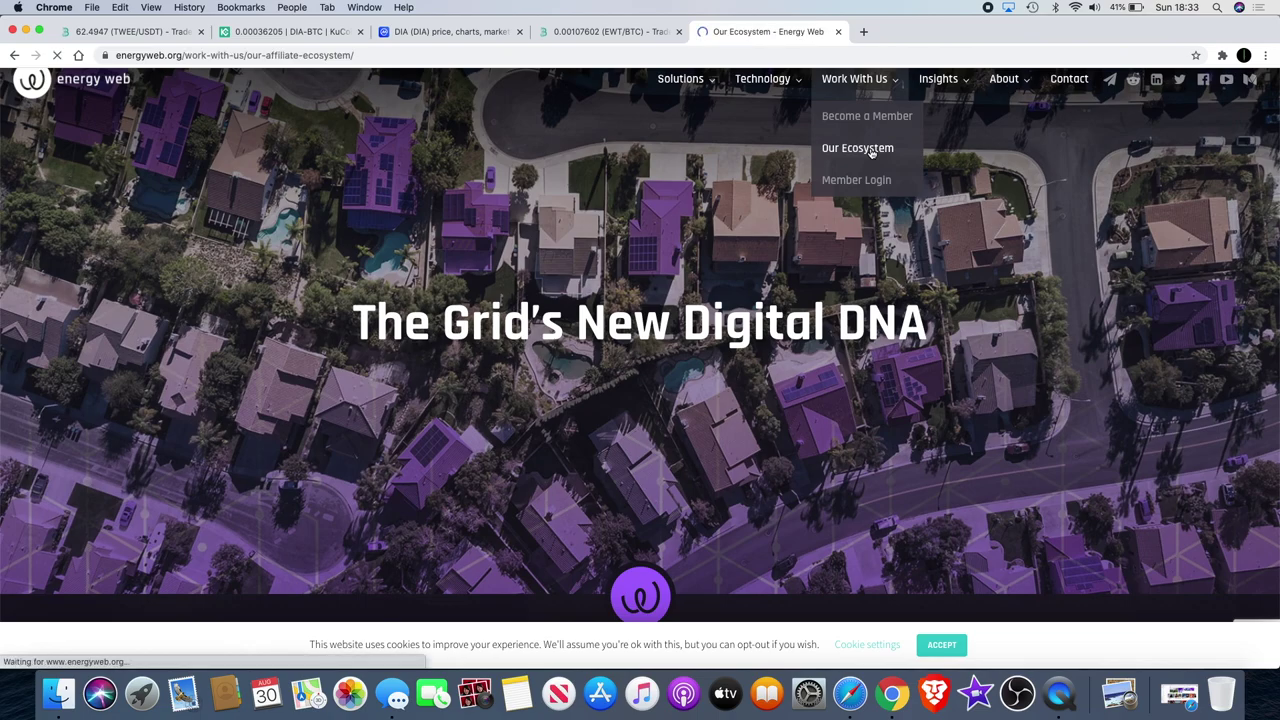
scroll(872, 200, down, 2)
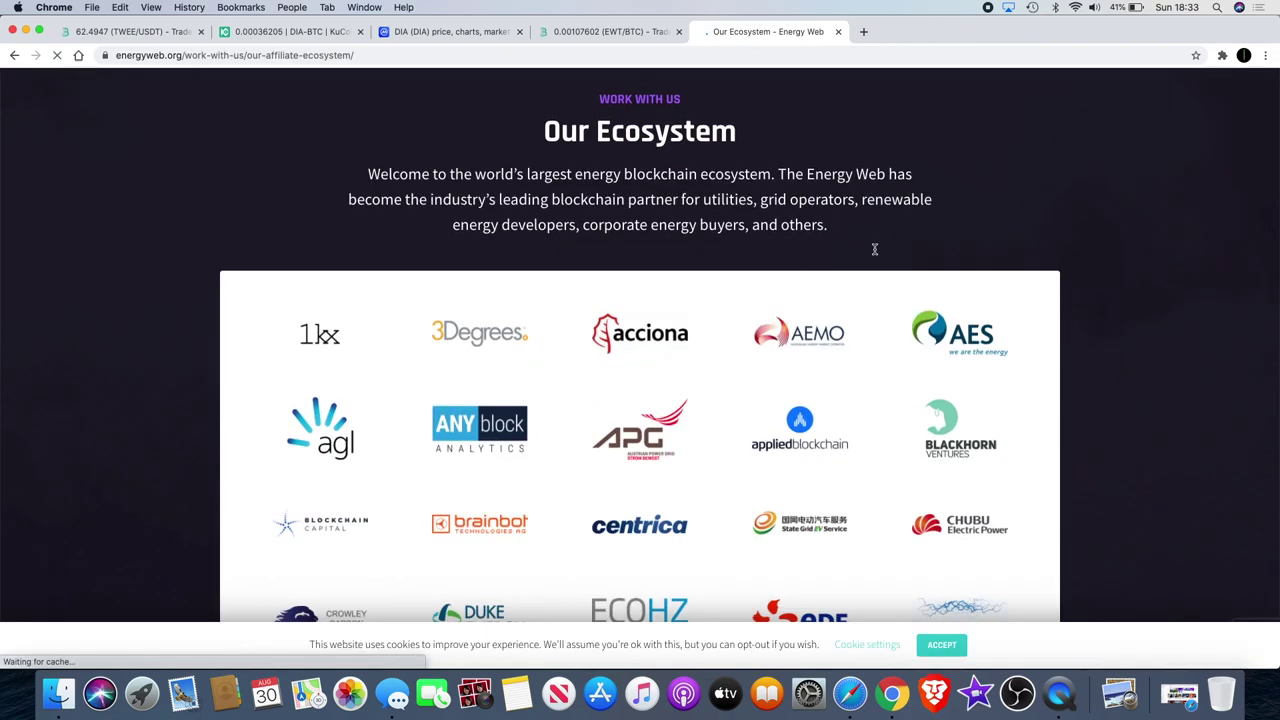
click(940, 645)
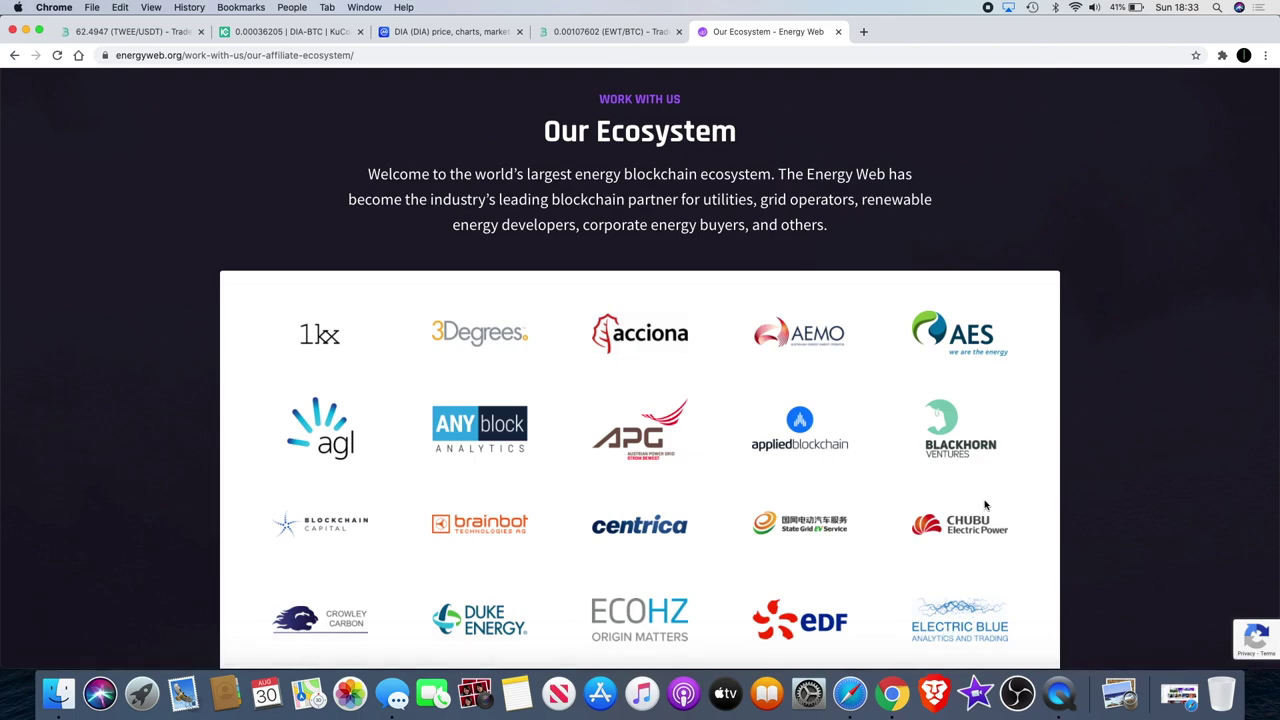
scroll(985, 505, down, 4)
scroll(985, 505, up, 1)
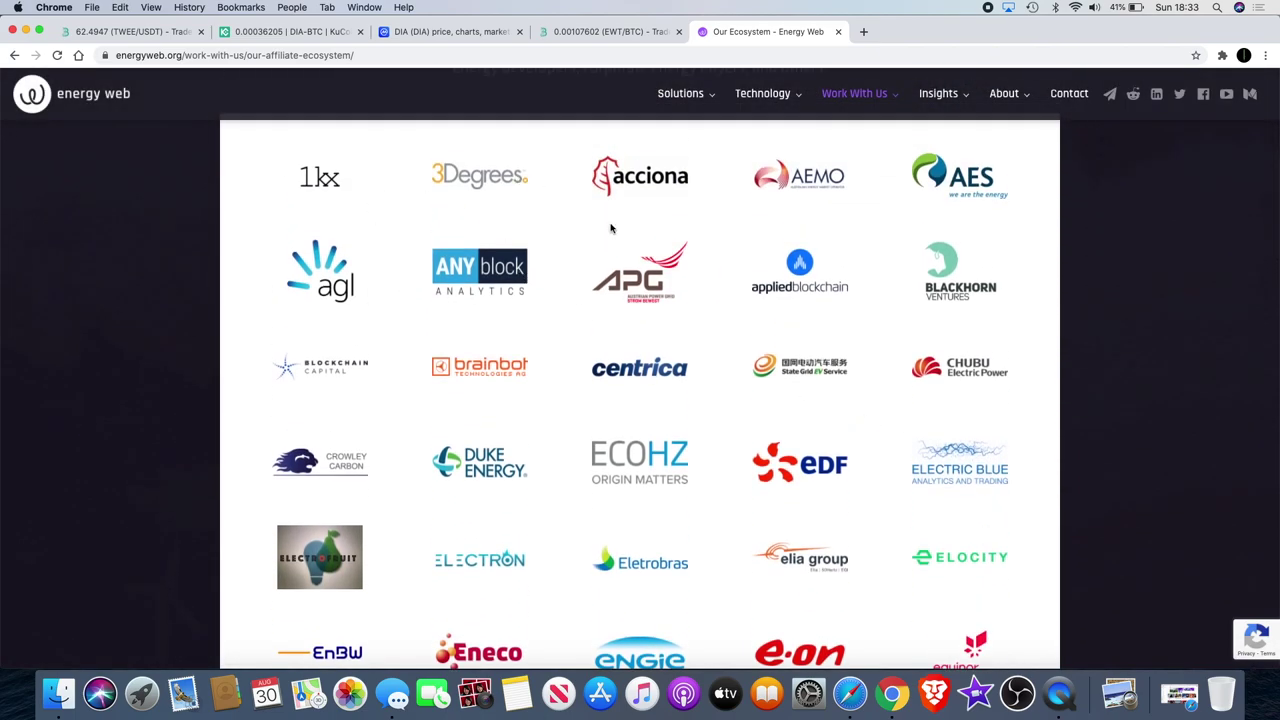
scroll(424, 345, down, 1)
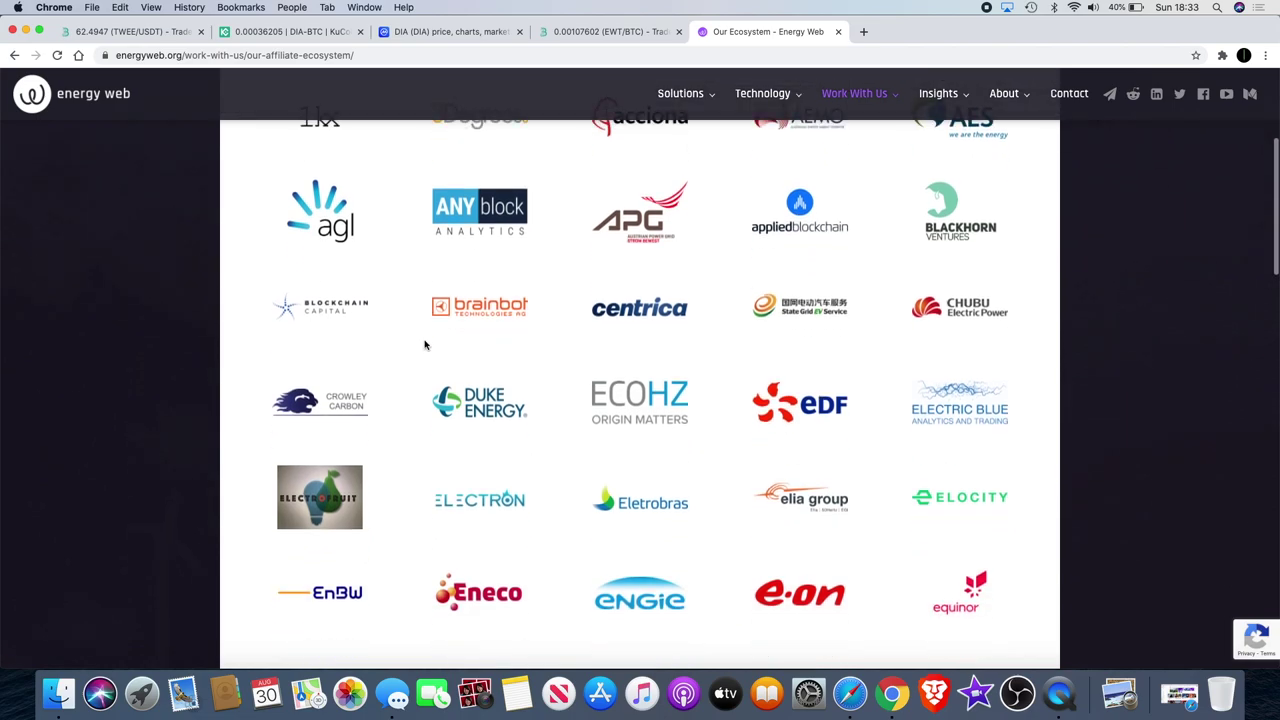
scroll(800, 430, down, 2)
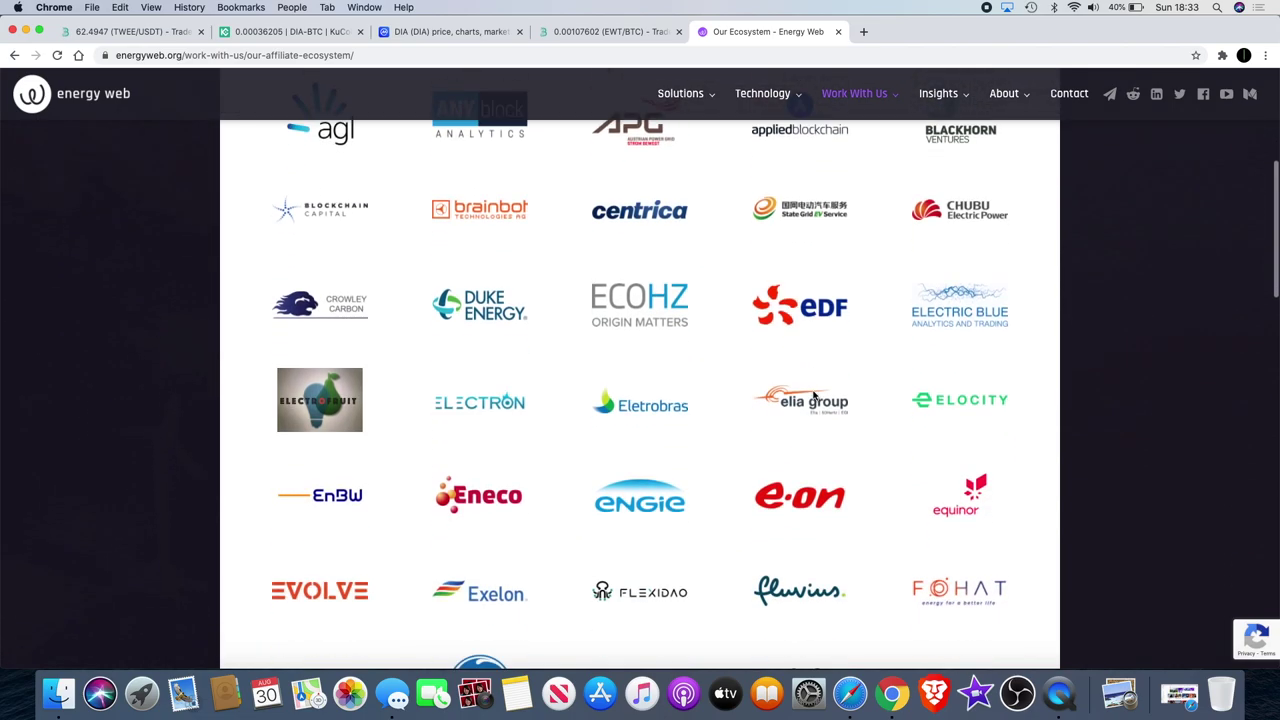
scroll(832, 497, down, 2)
scroll(832, 497, down, 5)
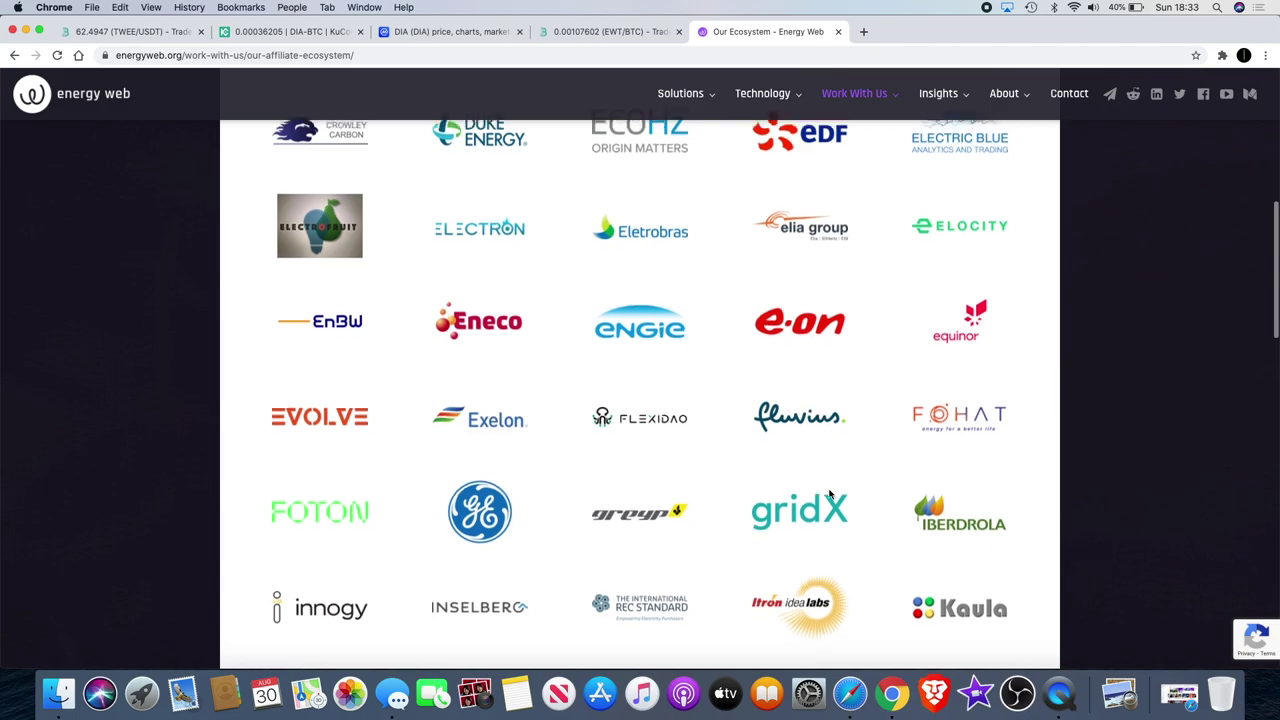
scroll(781, 406, down, 4)
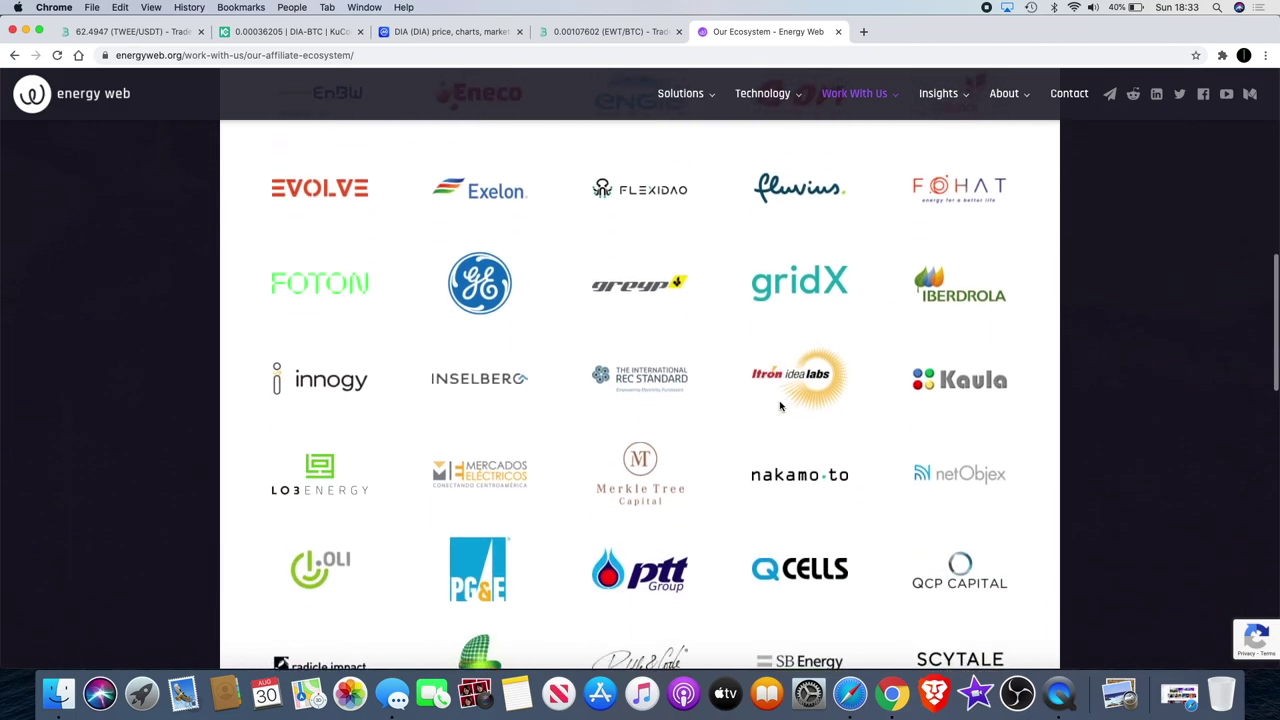
scroll(781, 406, down, 2)
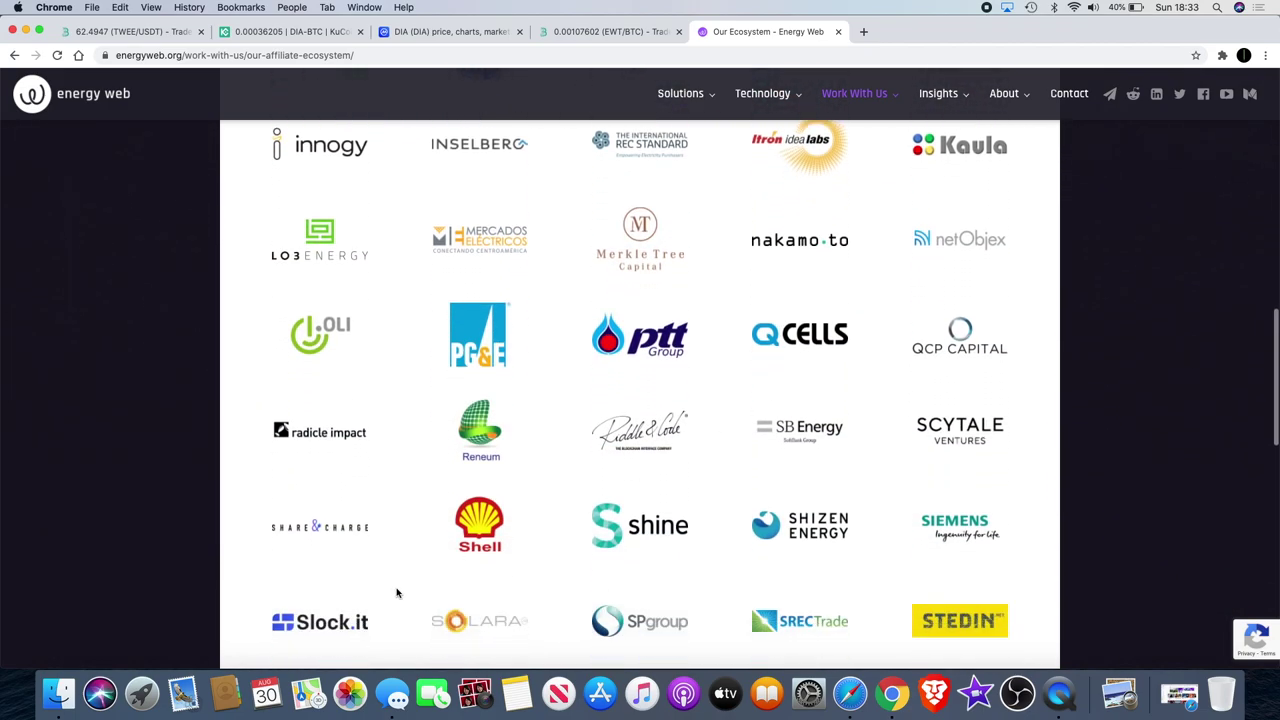
scroll(491, 530, down, 3)
scroll(491, 530, down, 6)
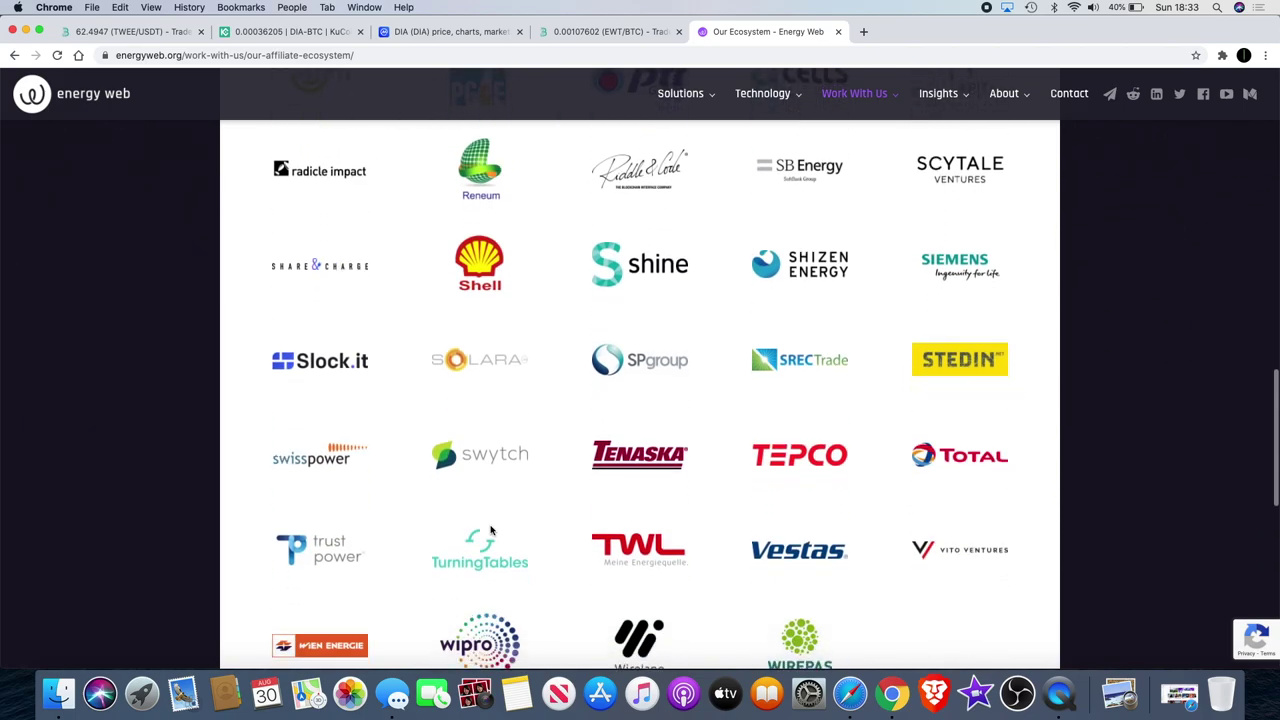
scroll(491, 530, down, 4)
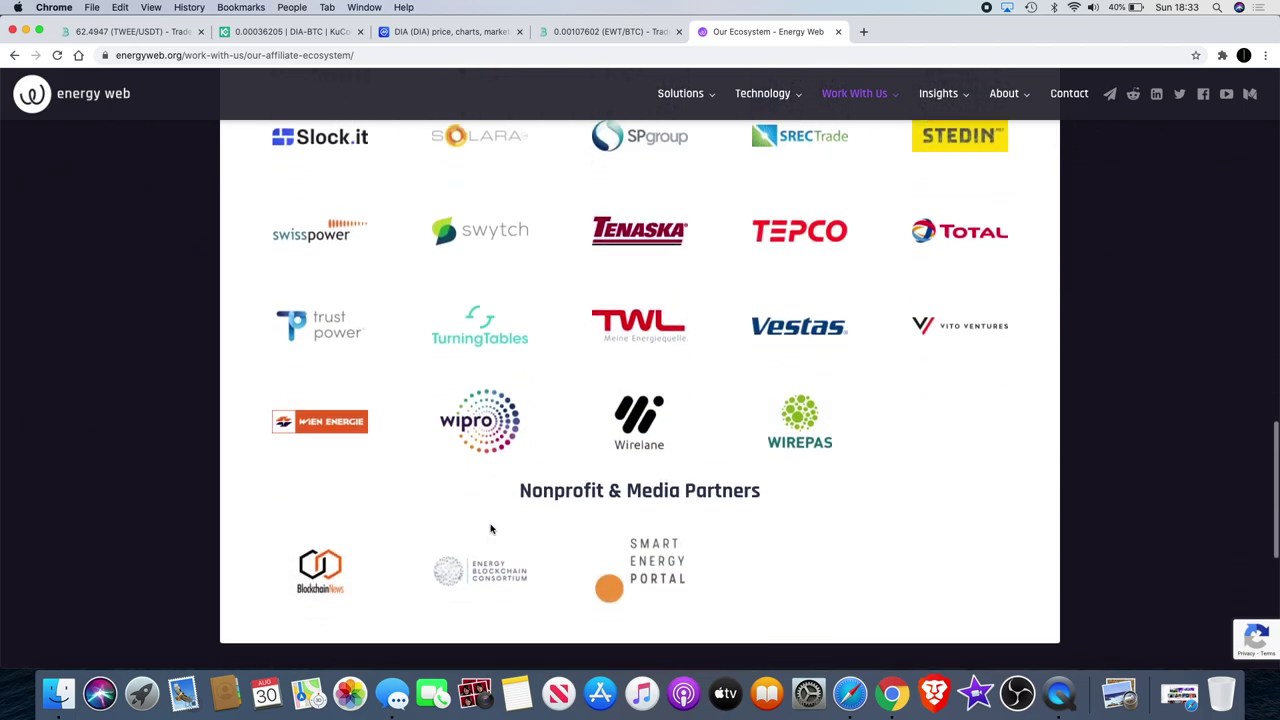
scroll(491, 527, up, 15)
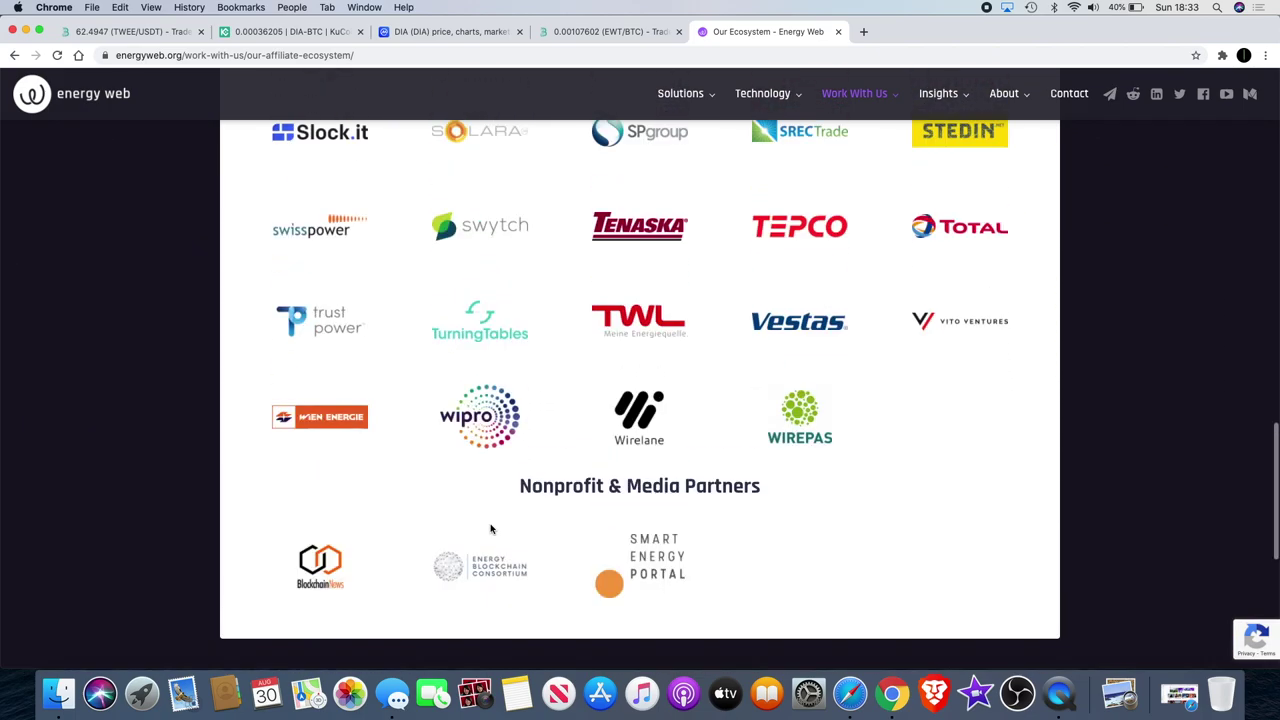
scroll(665, 416, up, 2)
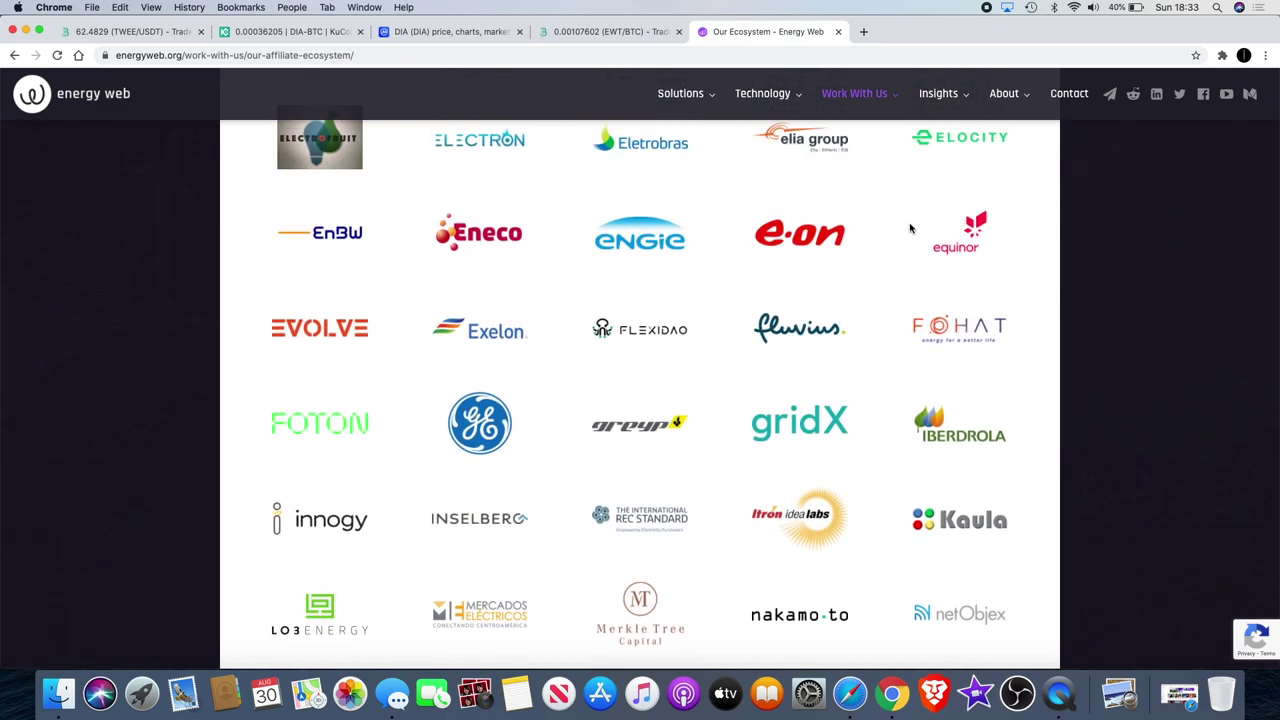
scroll(910, 229, up, 7)
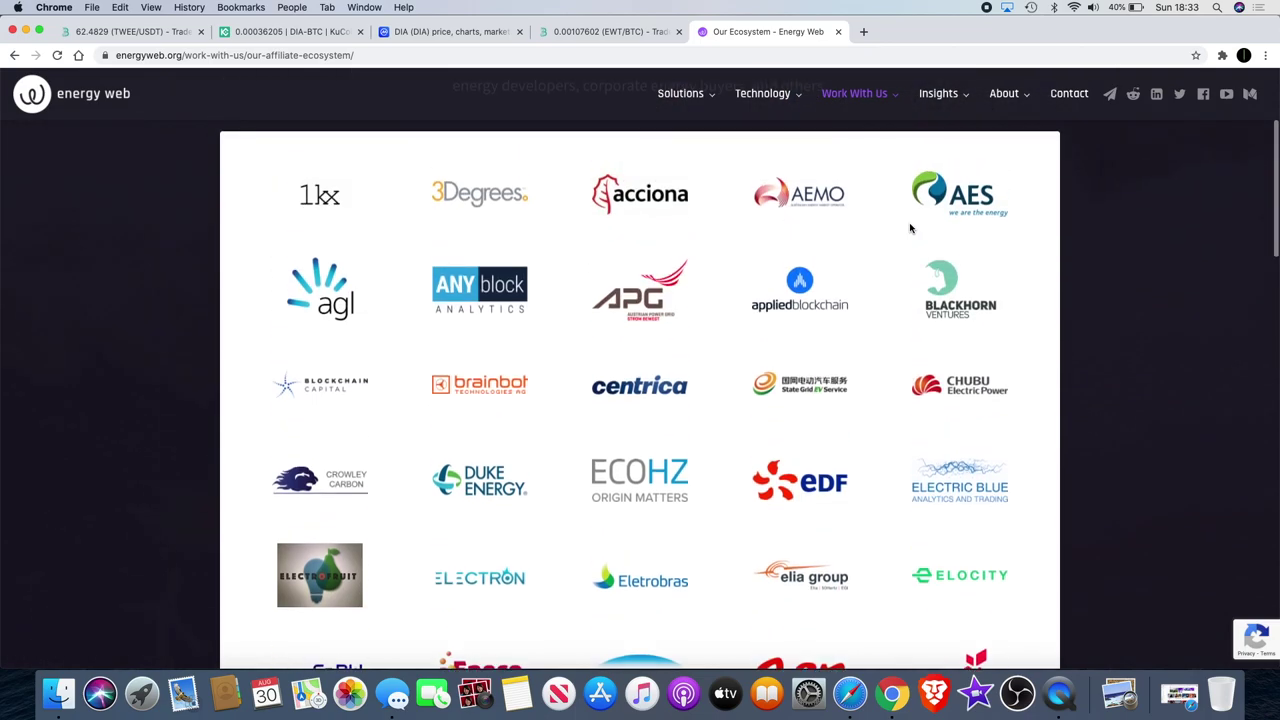
scroll(912, 235, up, 2)
scroll(911, 246, down, 1)
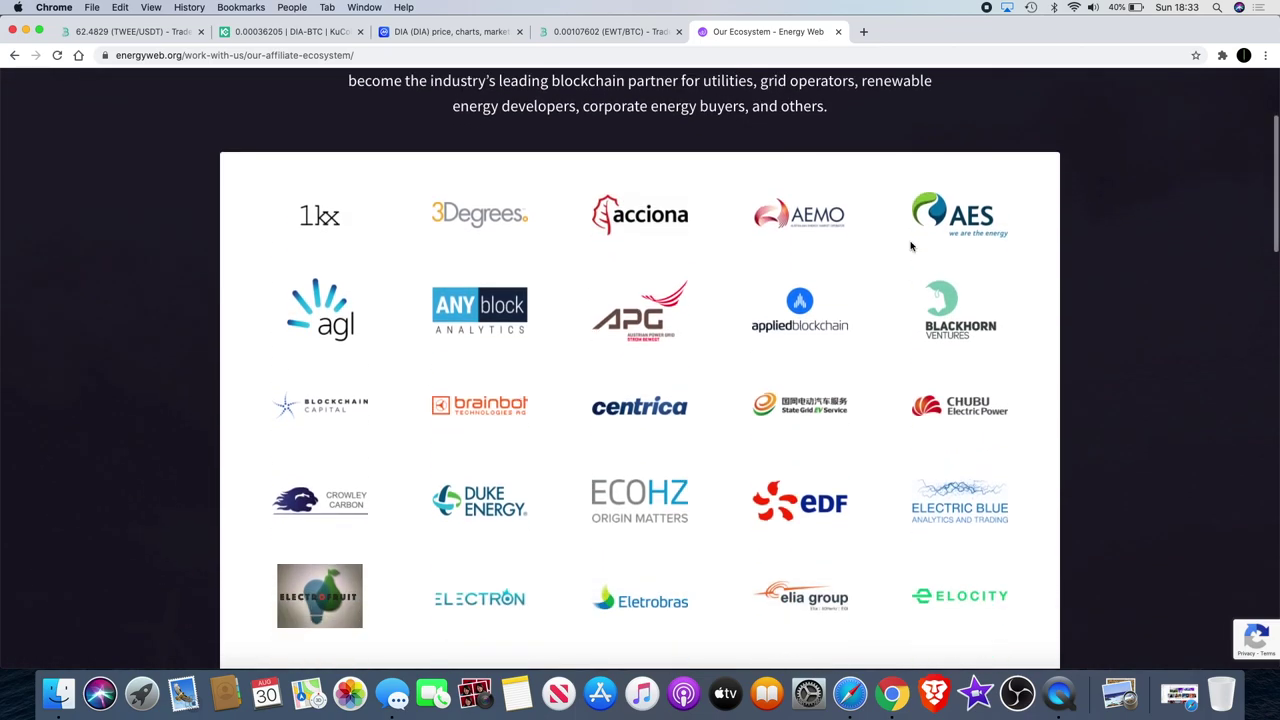
scroll(910, 246, down, 1)
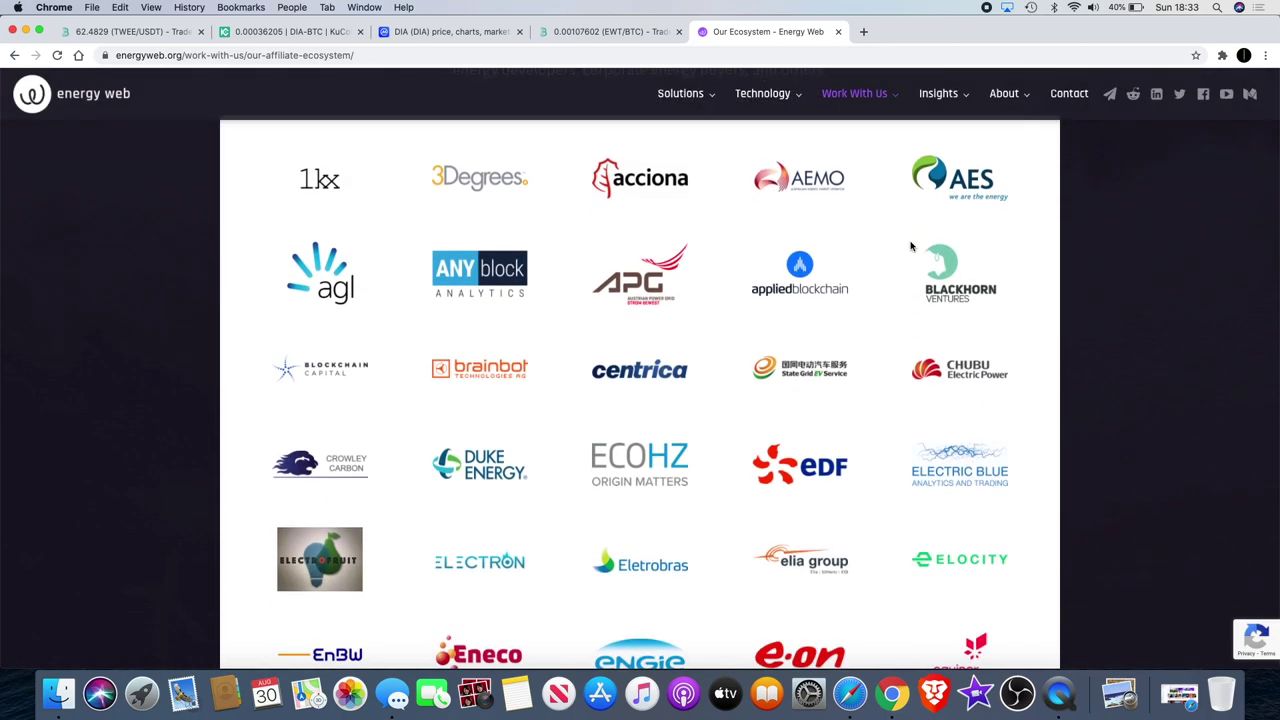
scroll(910, 246, down, 2)
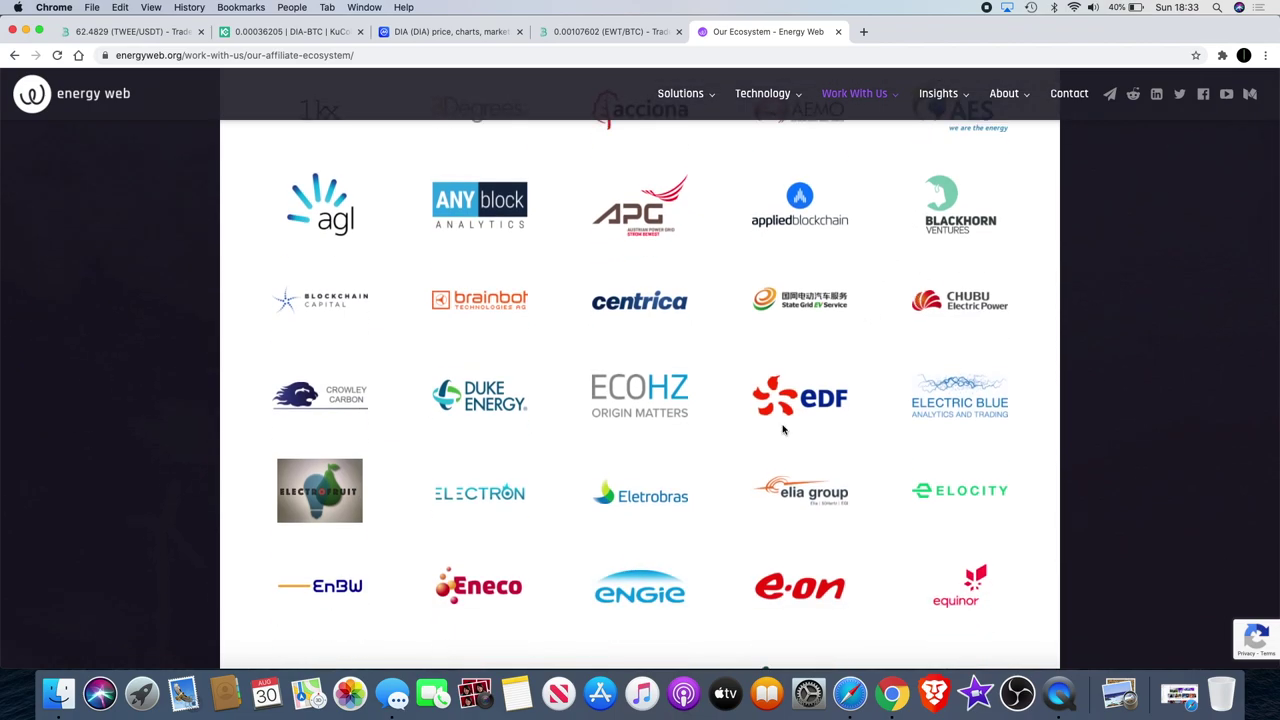
scroll(815, 390, down, 20)
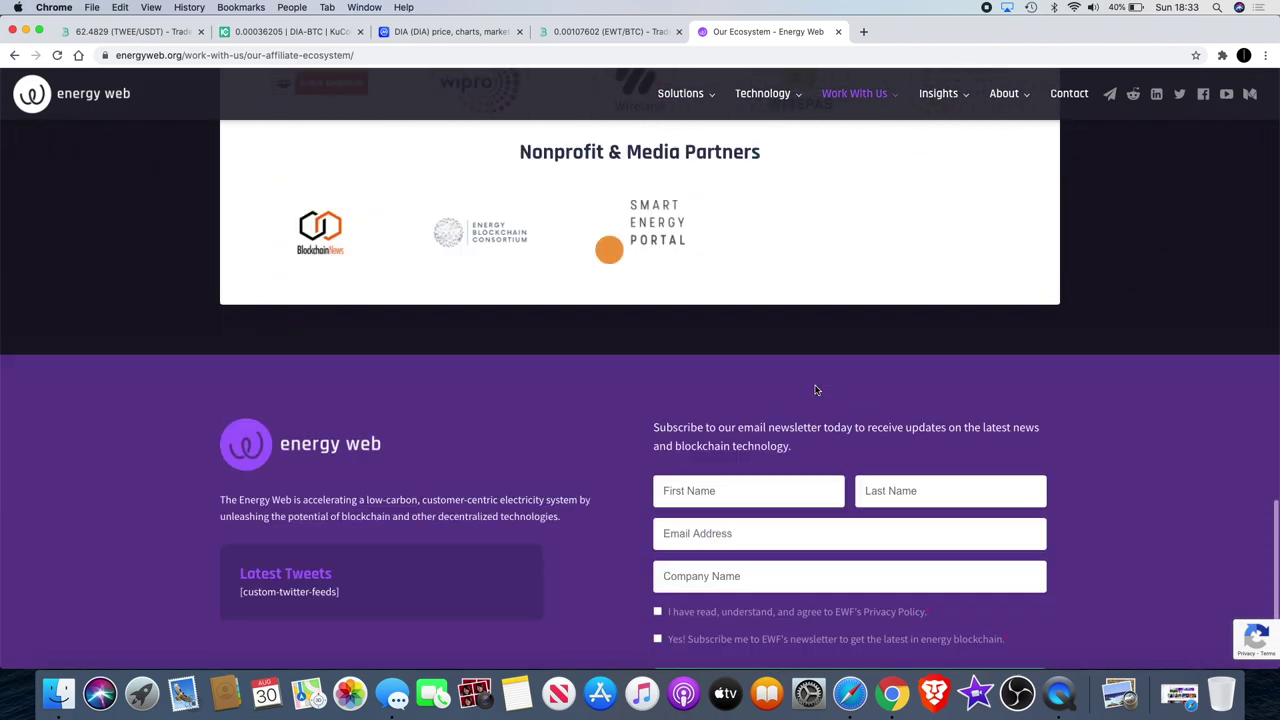
scroll(750, 320, down, 2)
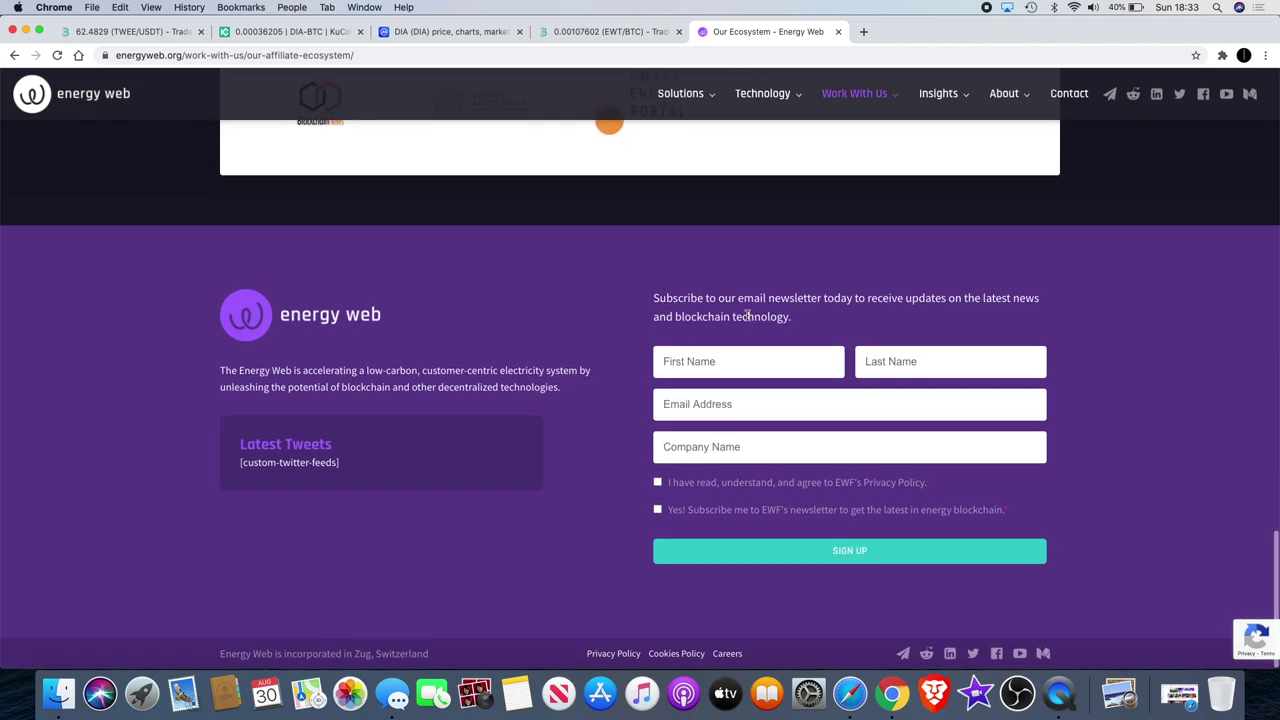
scroll(748, 320, up, 5)
scroll(748, 320, up, 12)
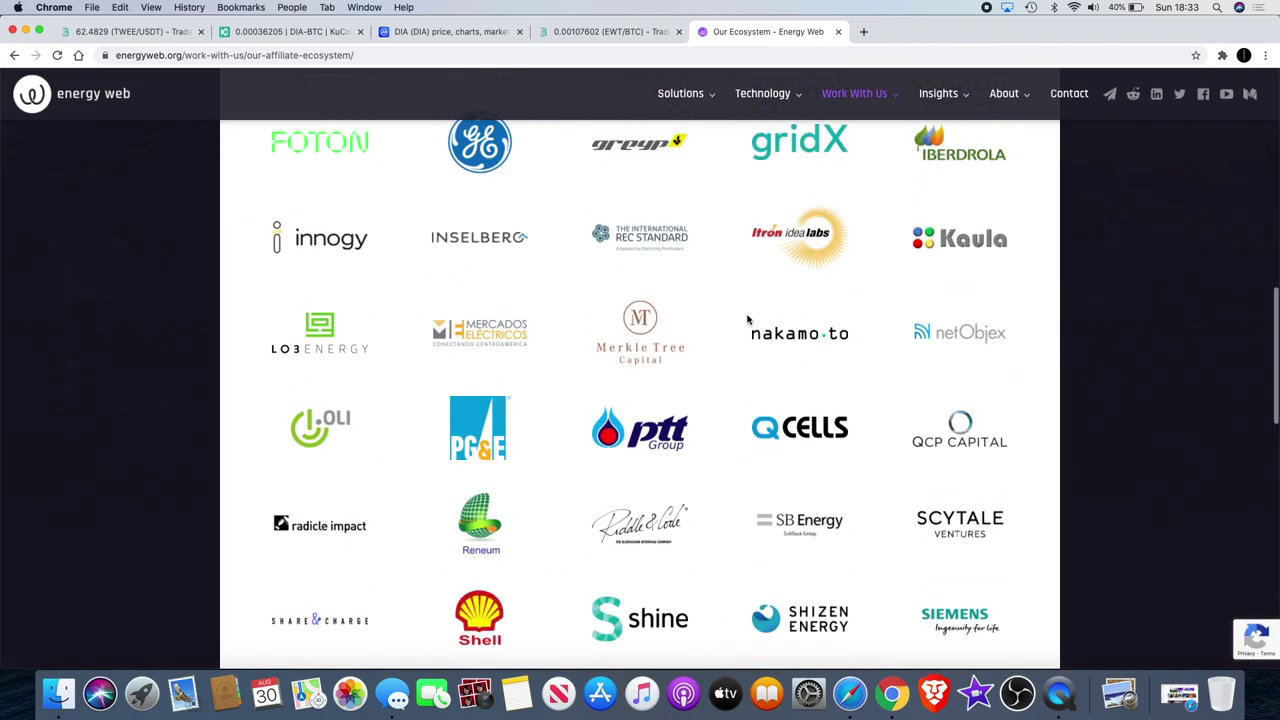
scroll(748, 320, up, 8)
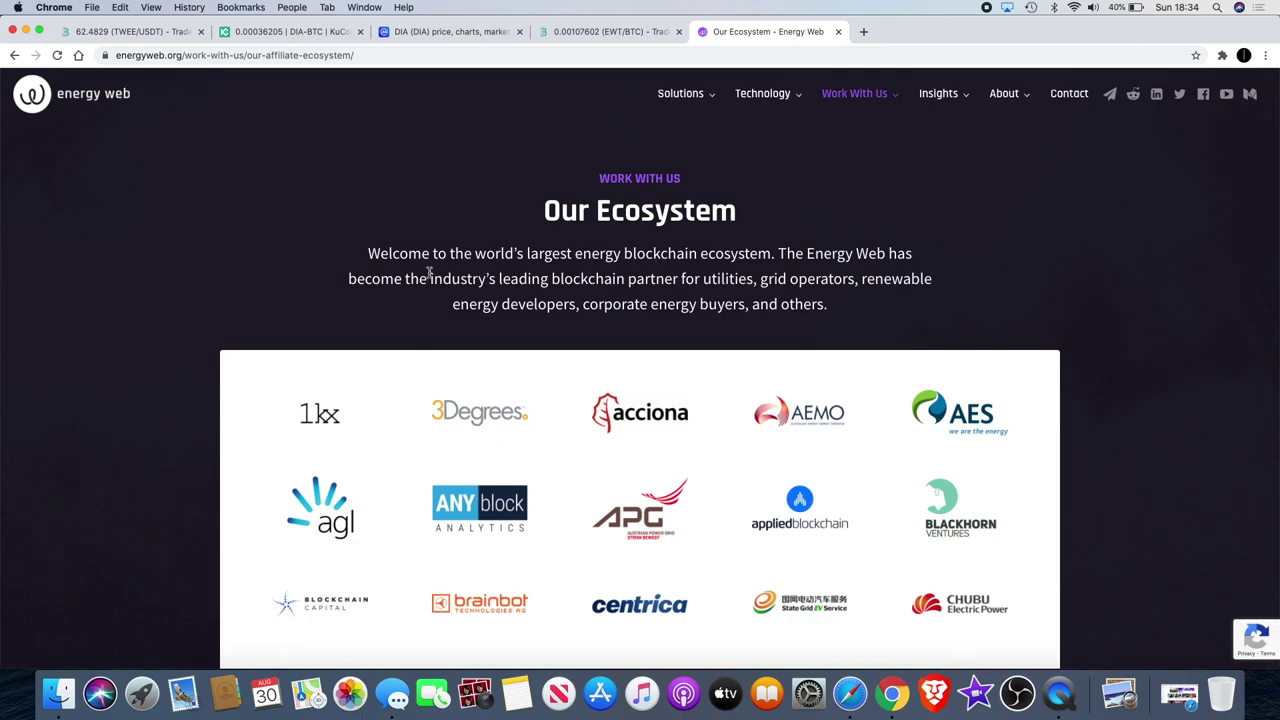
scroll(480, 425, down, 10)
scroll(480, 425, up, 4)
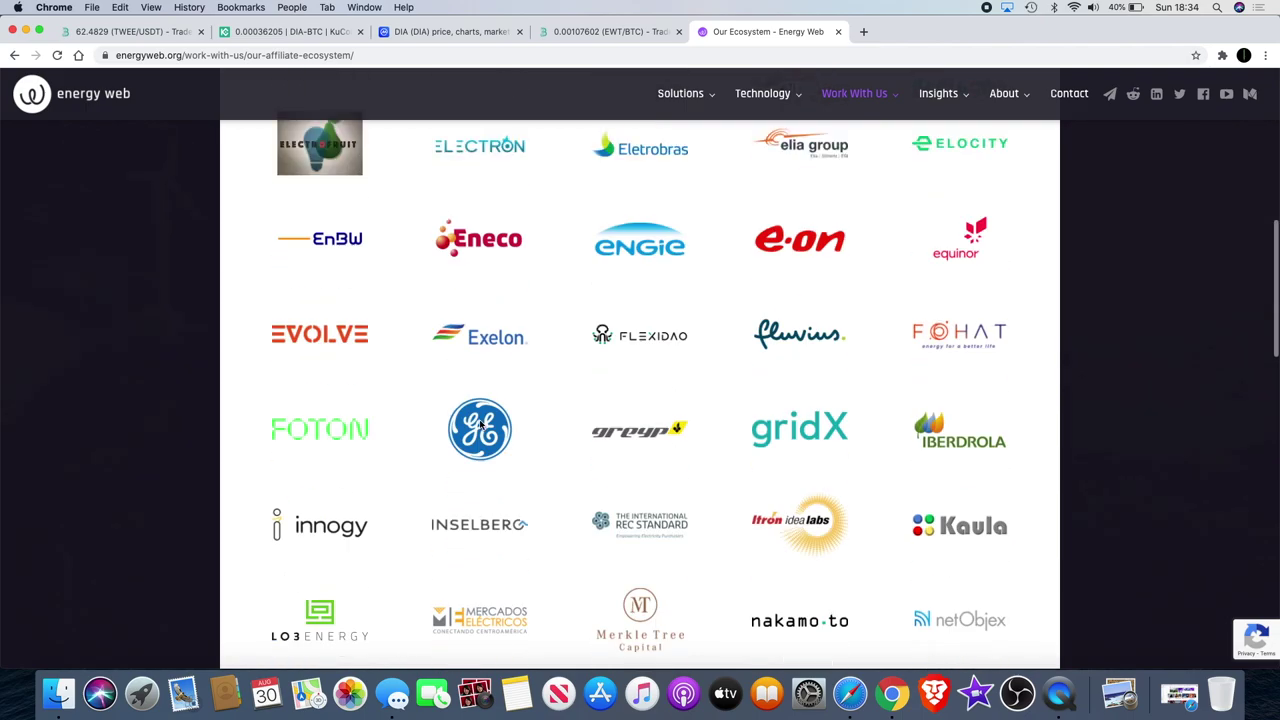
scroll(480, 425, up, 7)
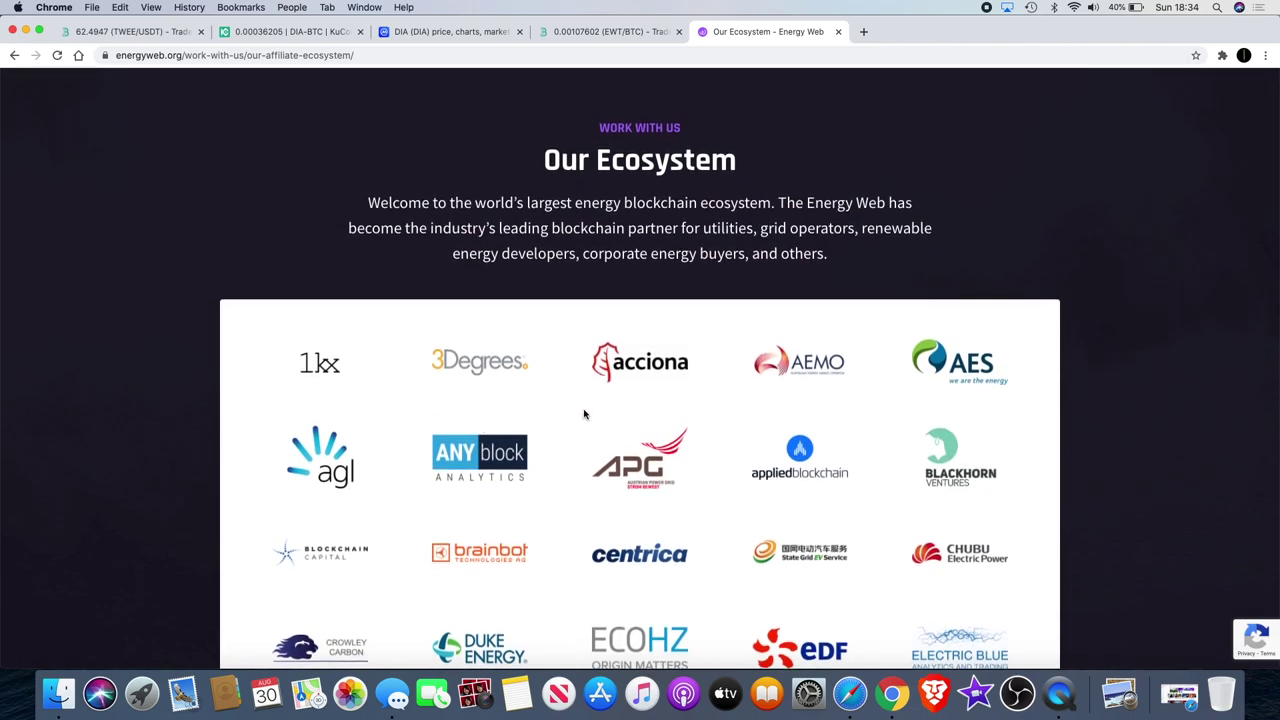
scroll(585, 414, down, 7)
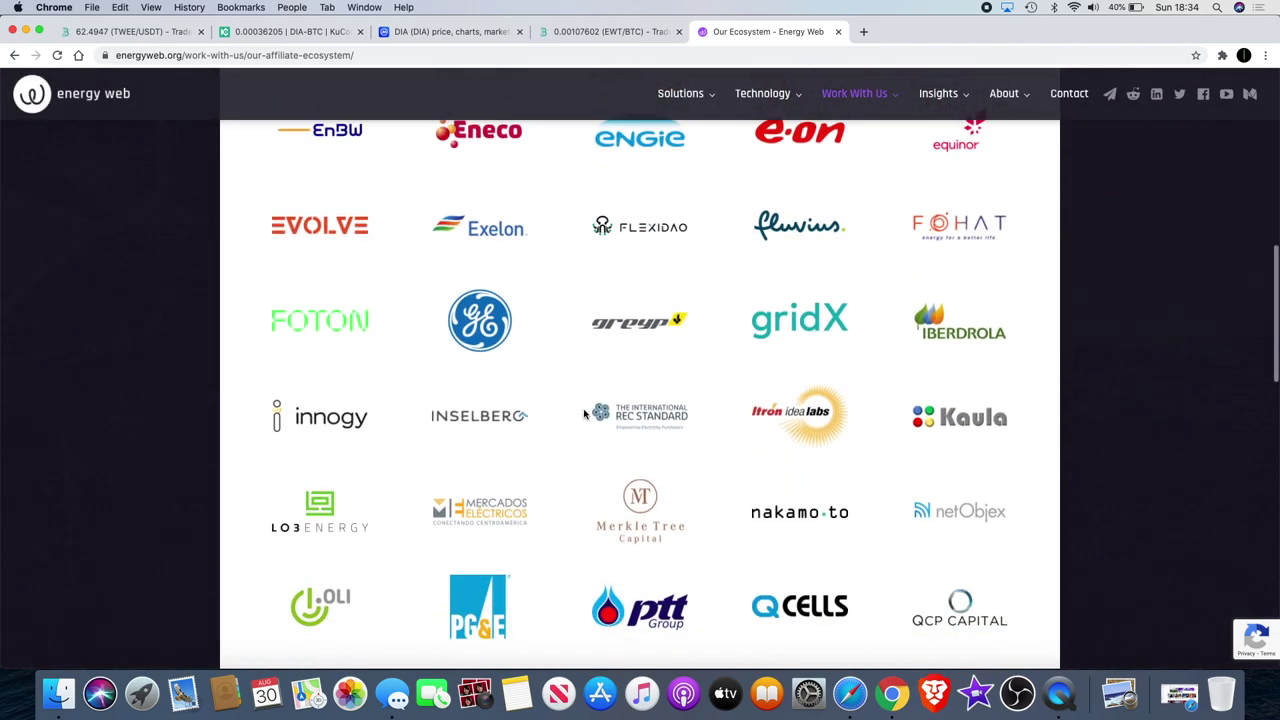
scroll(585, 414, down, 2)
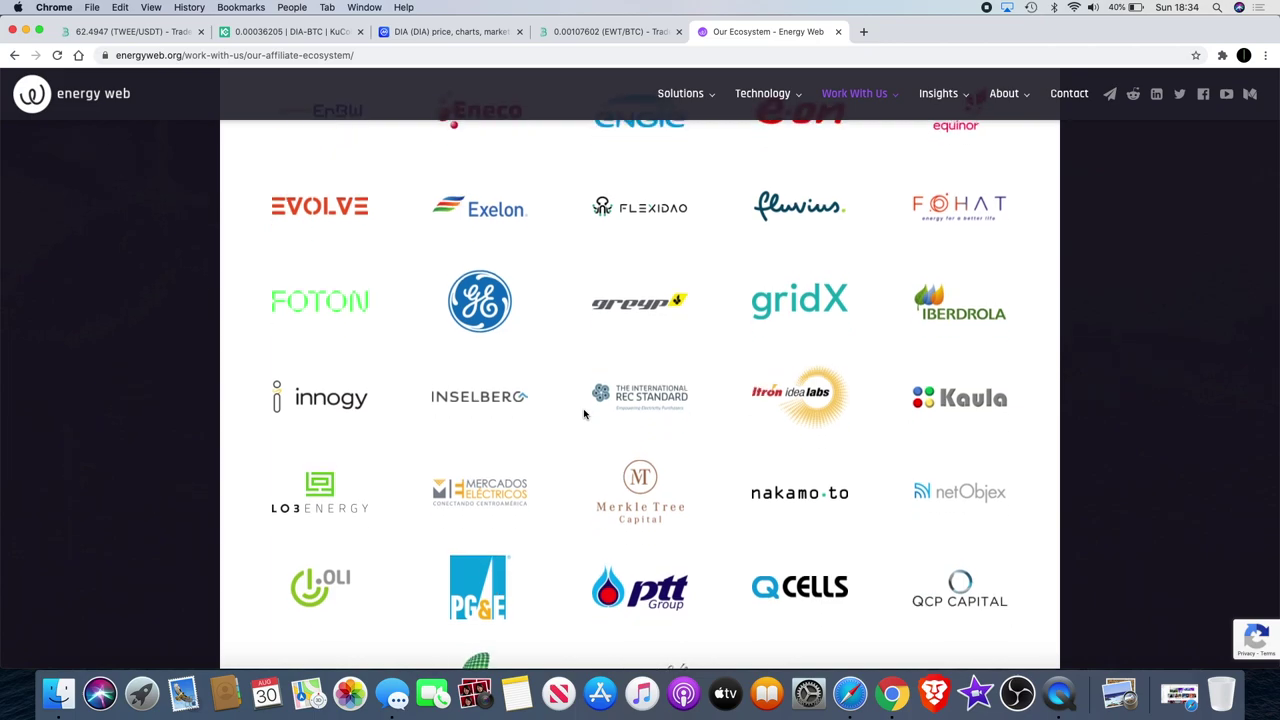
scroll(583, 414, up, 8)
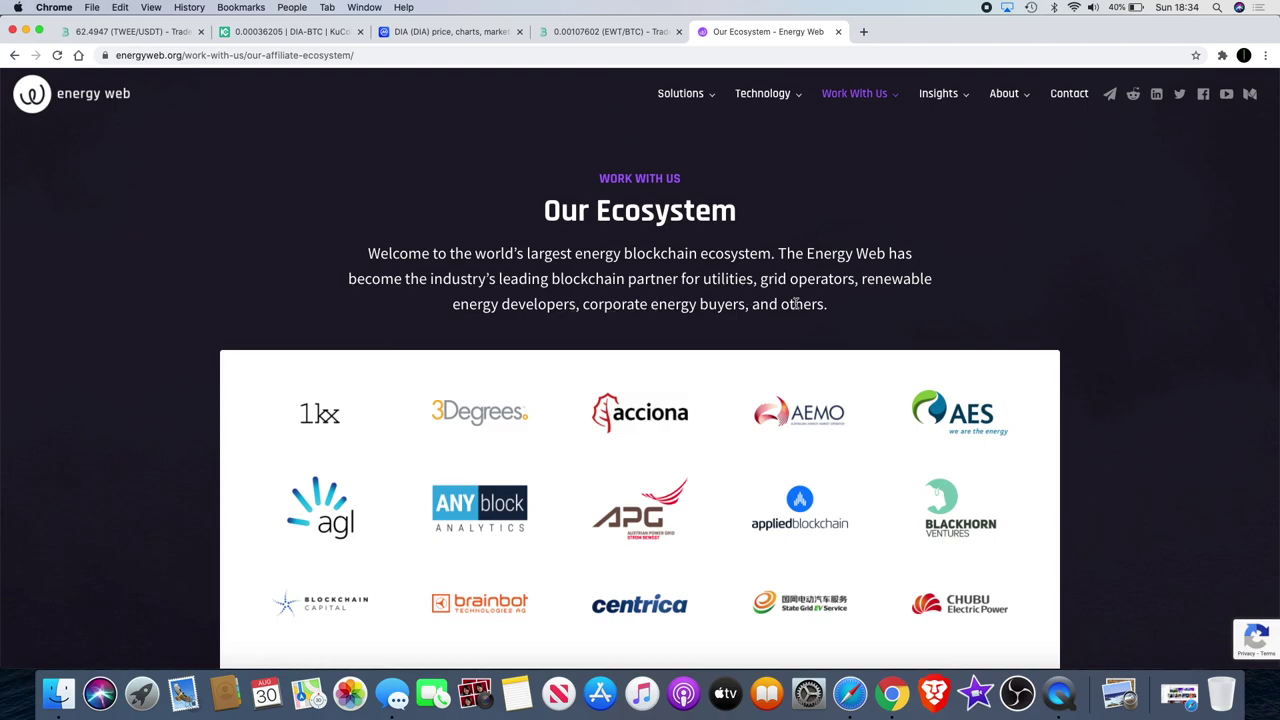
scroll(818, 310, down, 5)
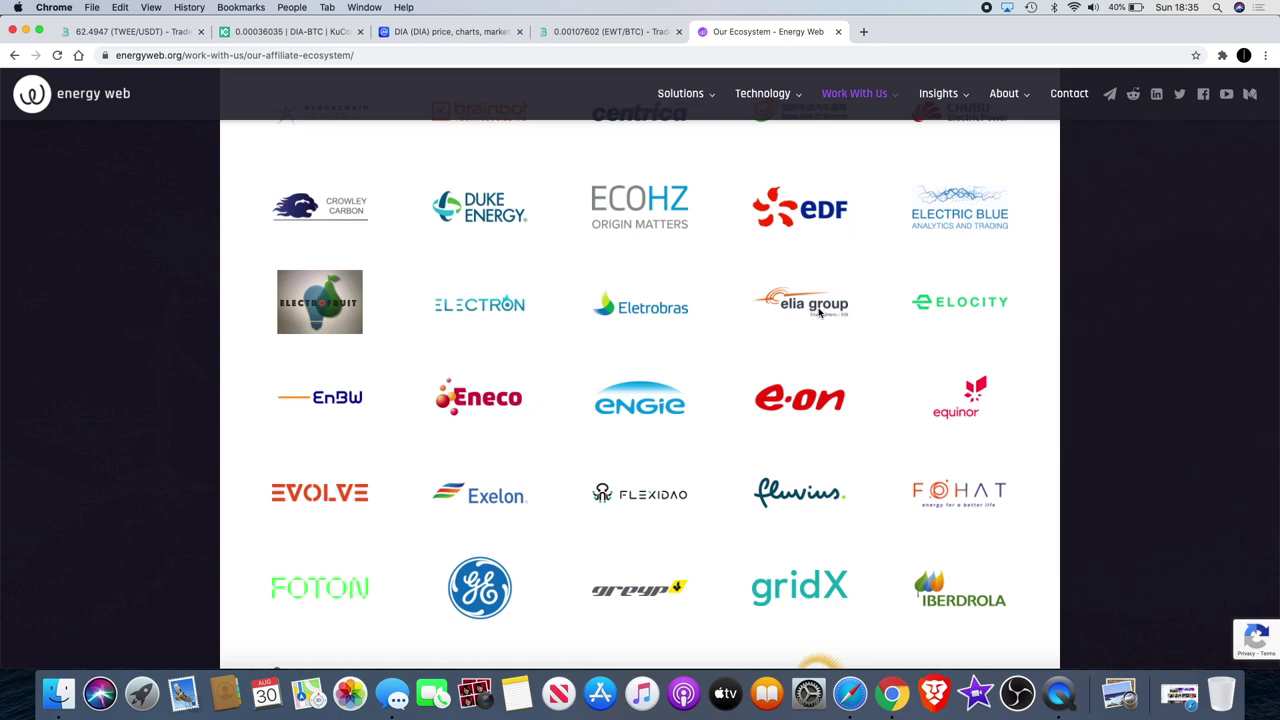
scroll(818, 313, down, 5)
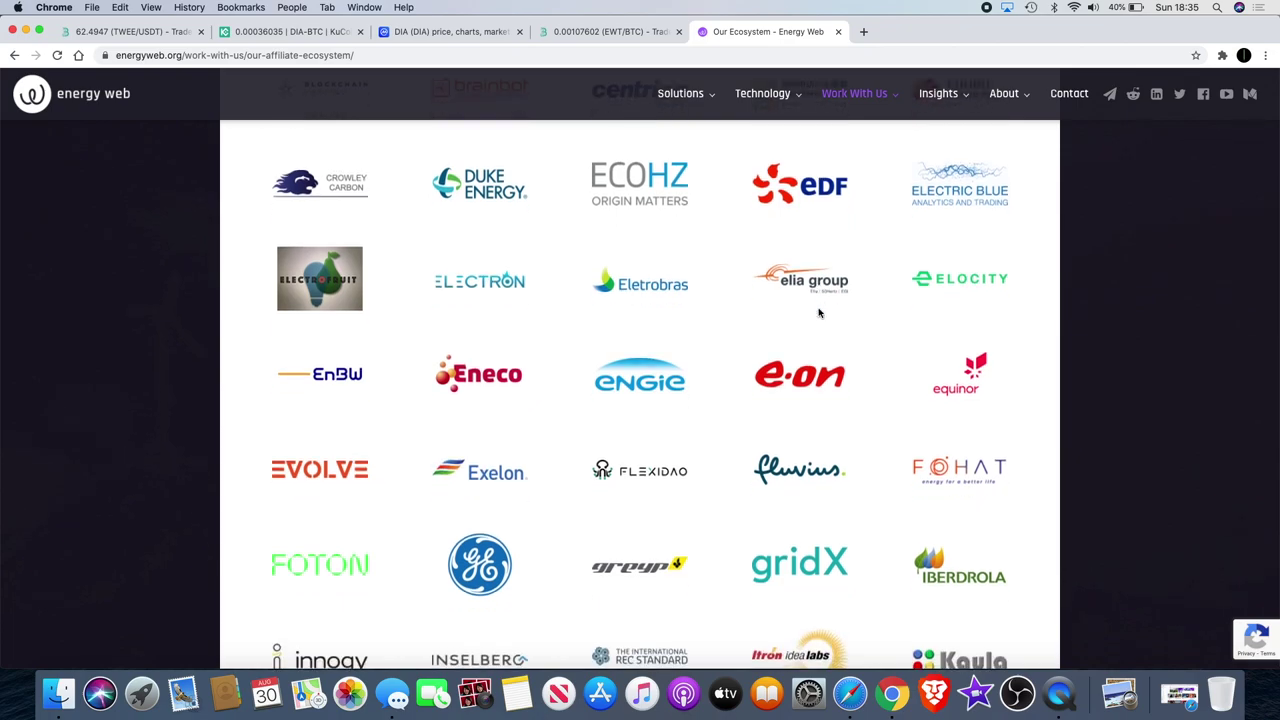
scroll(818, 313, down, 1)
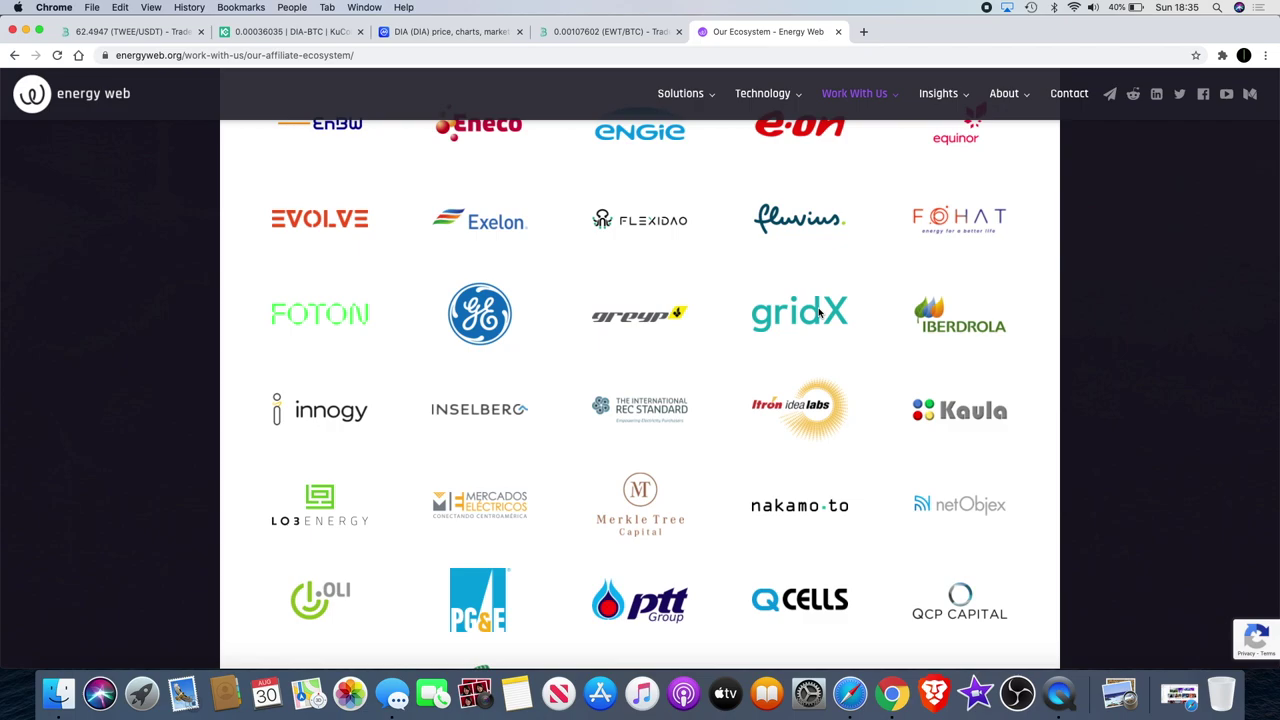
scroll(818, 313, down, 5)
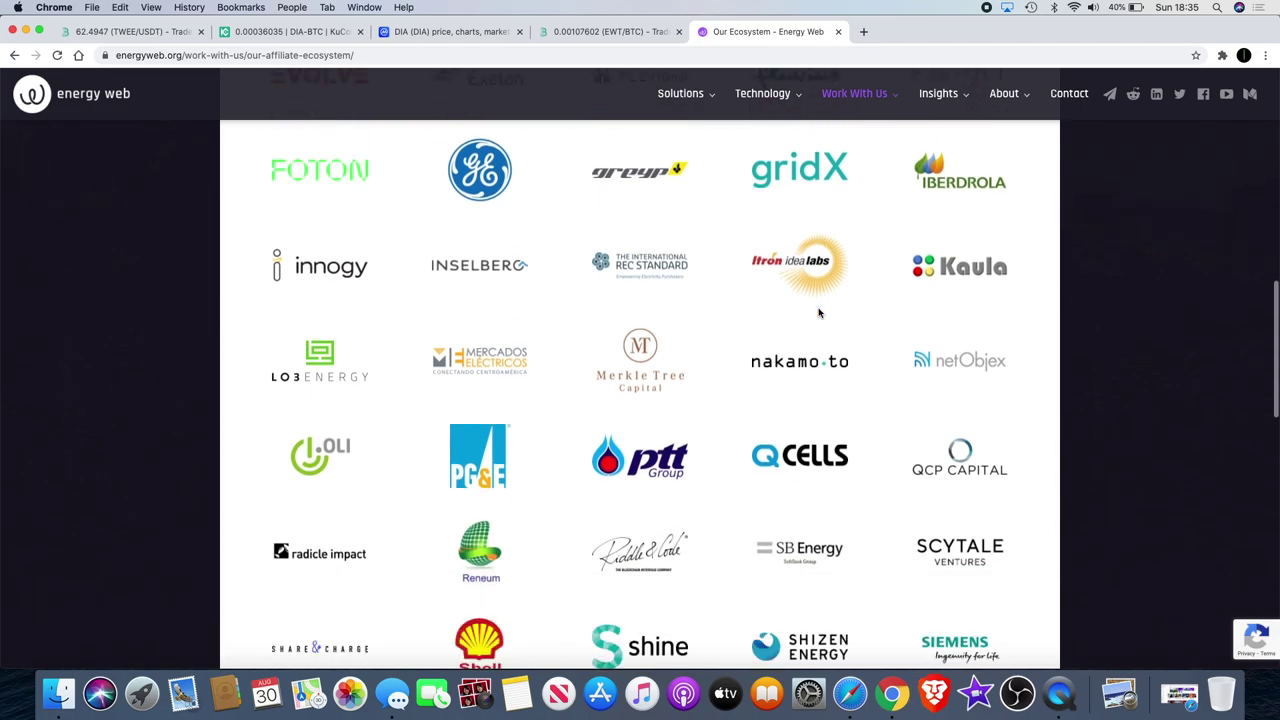
scroll(818, 313, up, 9)
scroll(818, 313, up, 5)
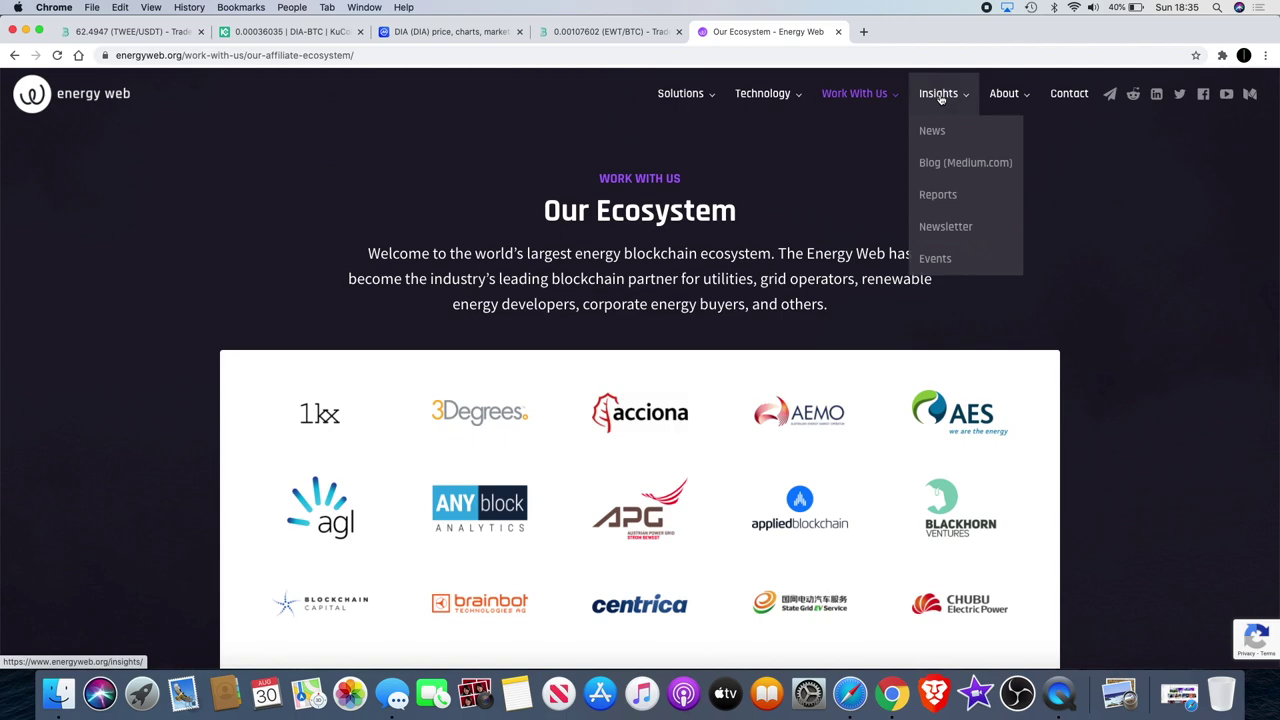
mouse_move(772, 97)
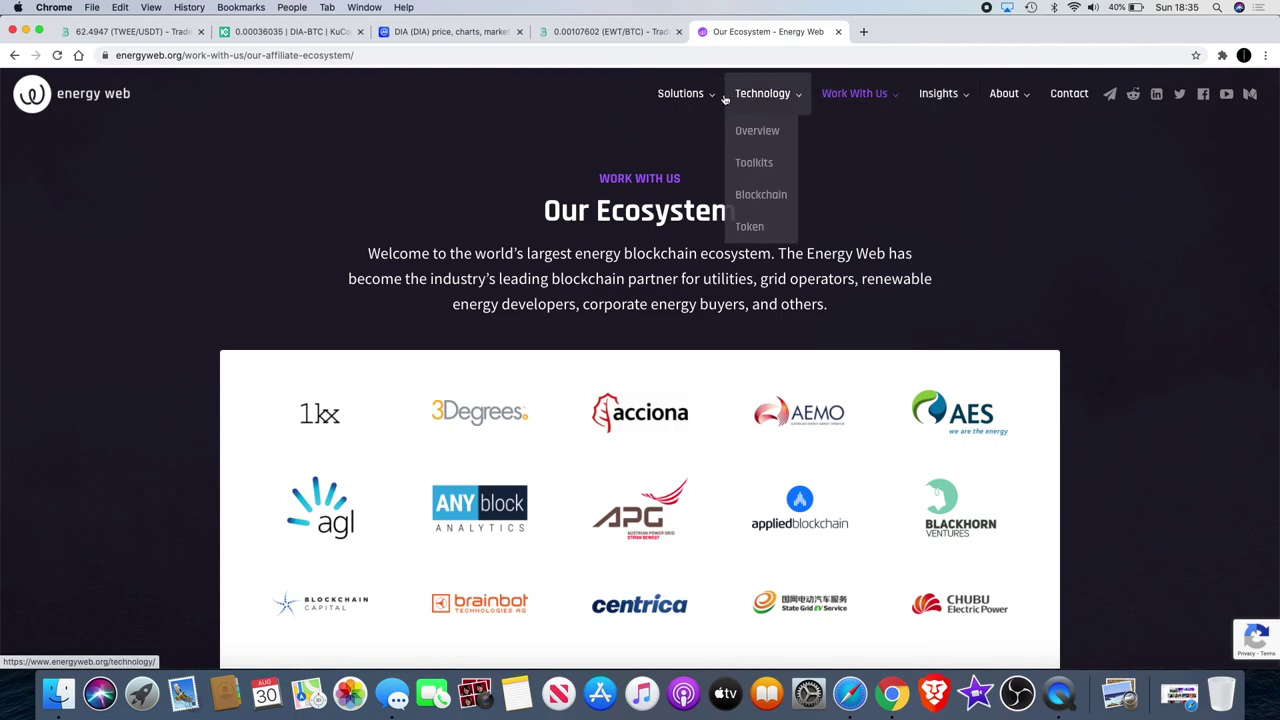
mouse_move(680, 103)
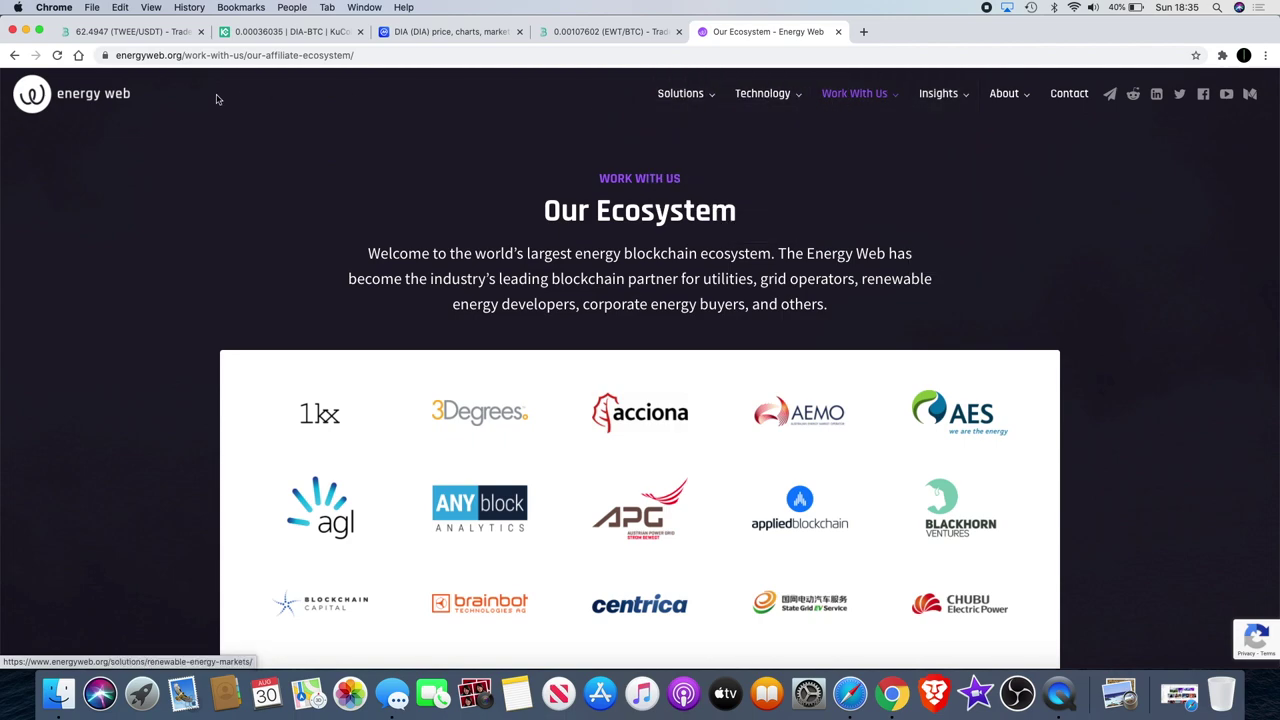
click(120, 96)
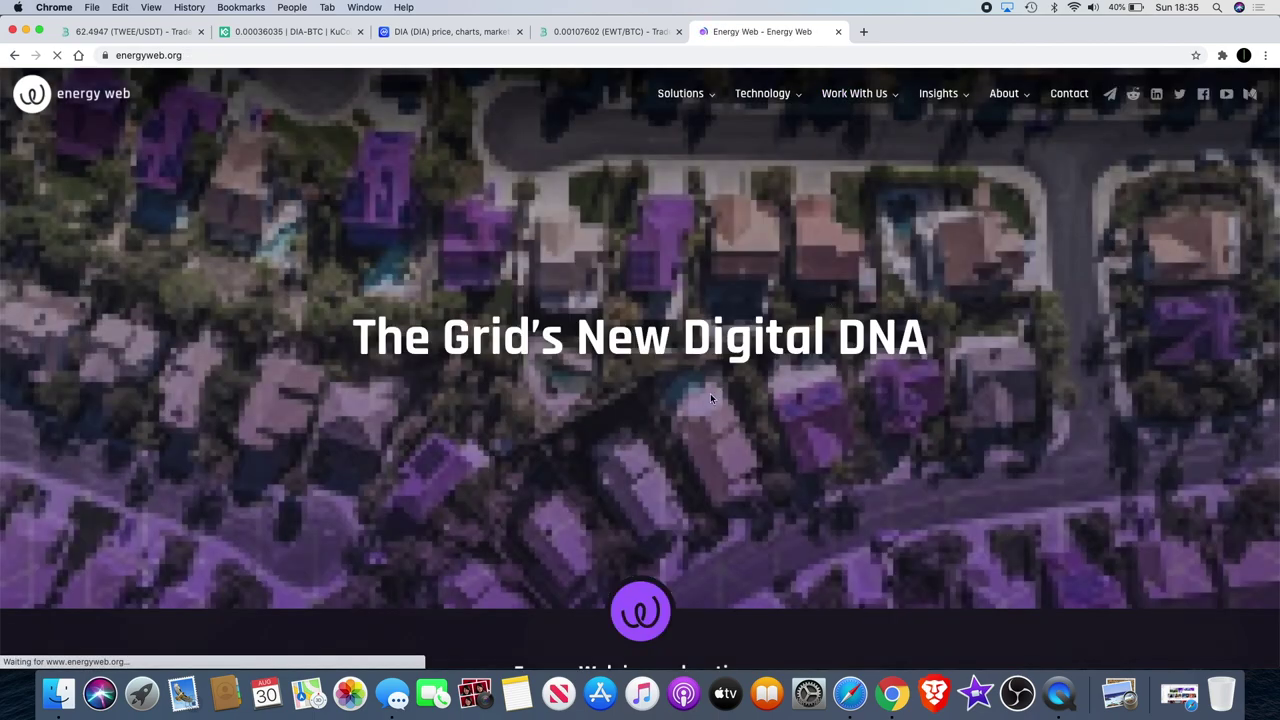
Step: Browse the Energy Web homepage to the footer and back, then return to BitMart's EWT/BTC chart
scroll(711, 396, down, 3)
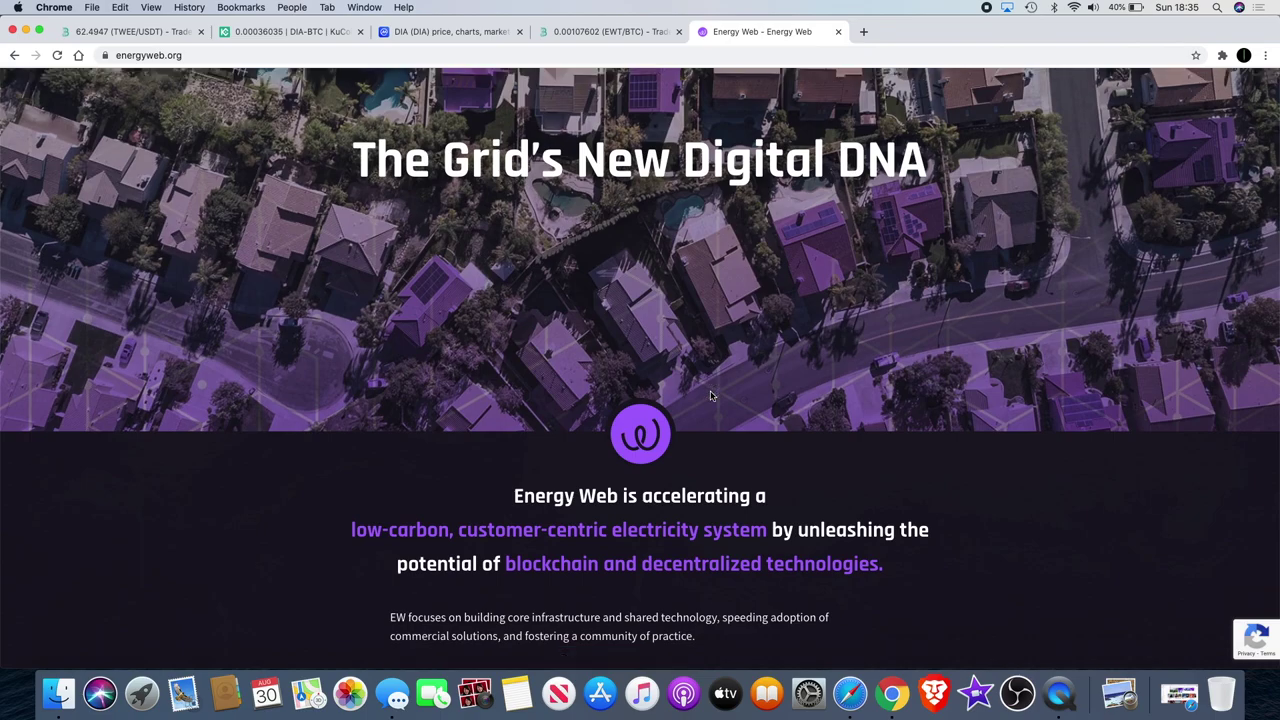
scroll(711, 396, down, 3)
scroll(711, 396, down, 10)
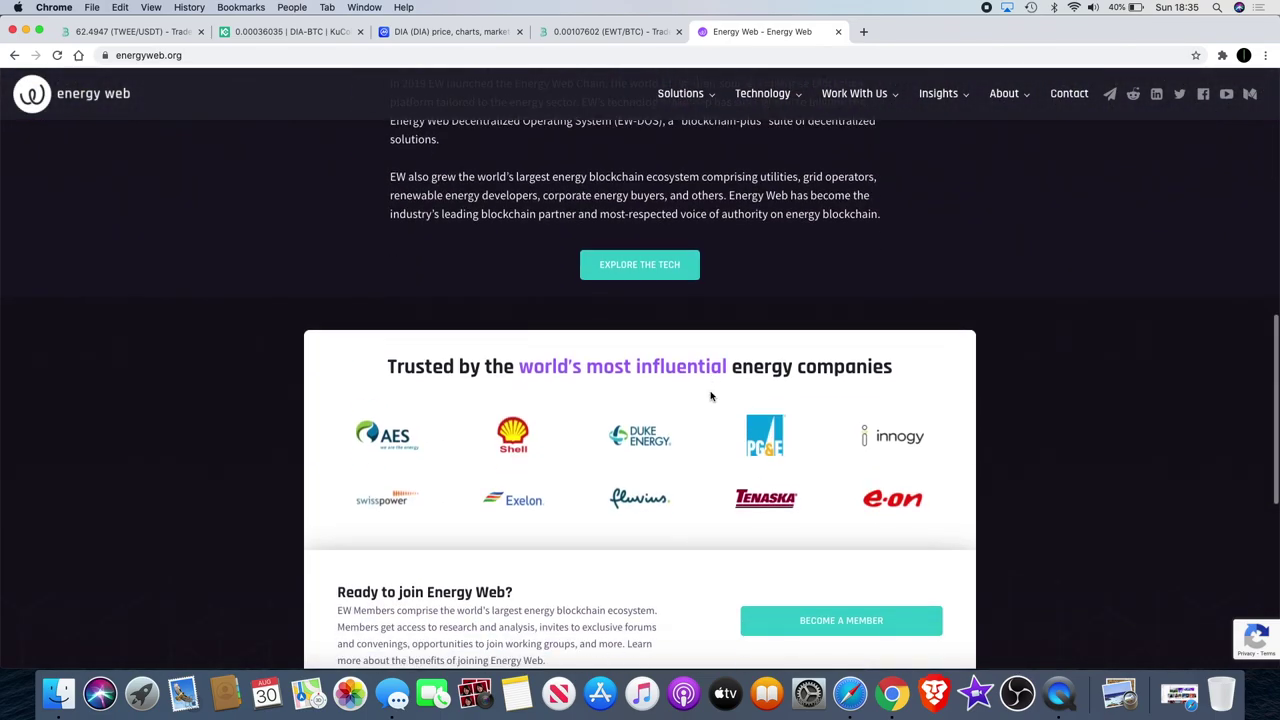
scroll(711, 396, down, 5)
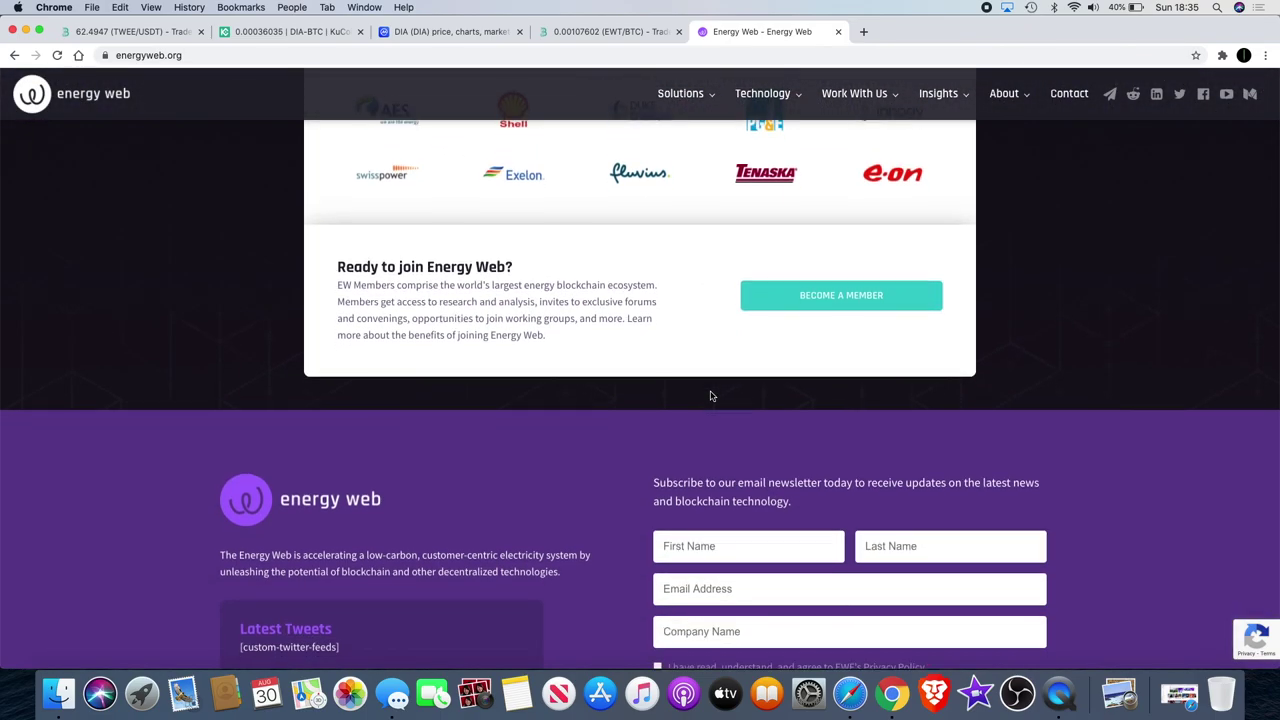
scroll(711, 396, down, 3)
scroll(711, 394, up, 8)
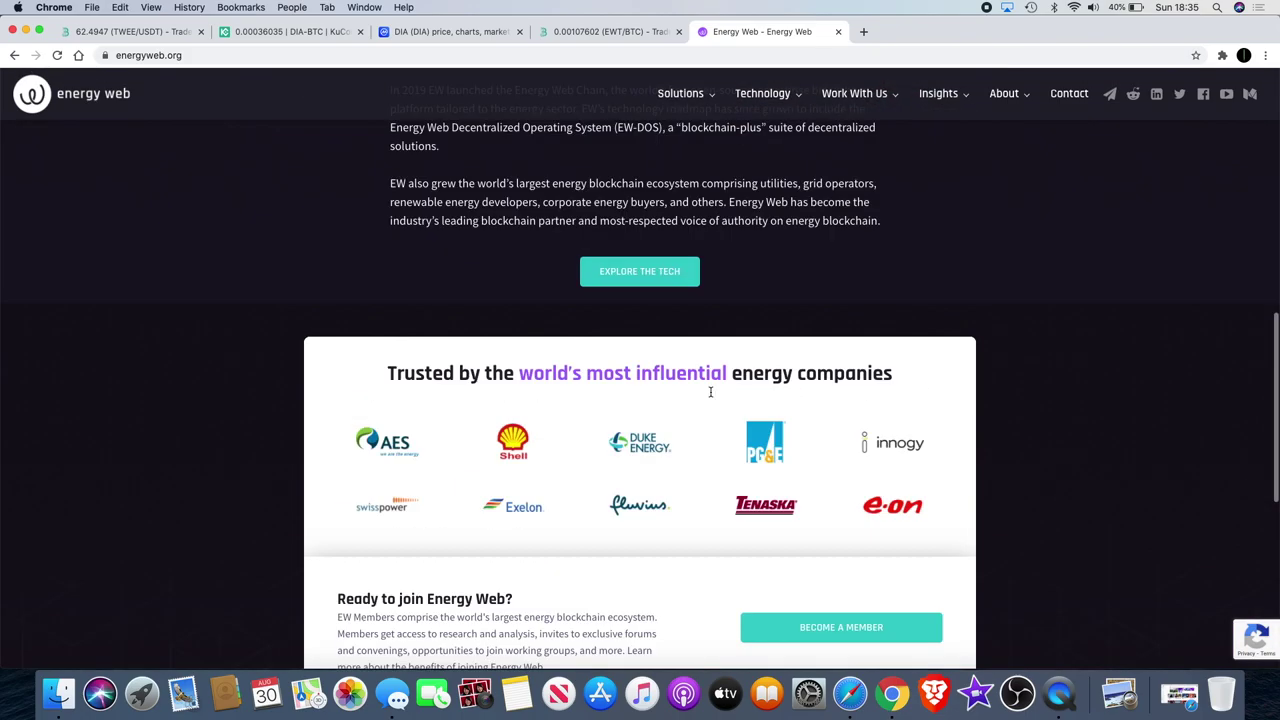
scroll(711, 392, up, 15)
click(620, 32)
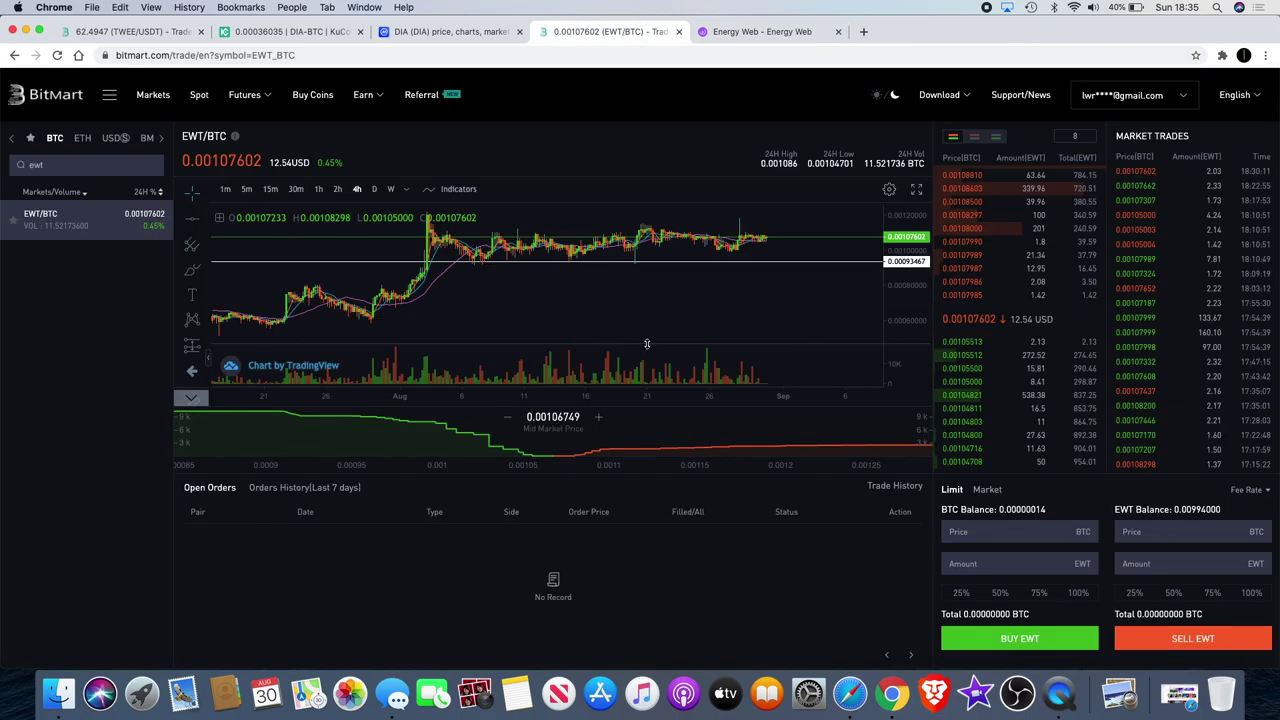
Step: Zoom the EWT/BTC chart and measure the price gain across the rally, then clear the measurement
scroll(647, 344, down, 10)
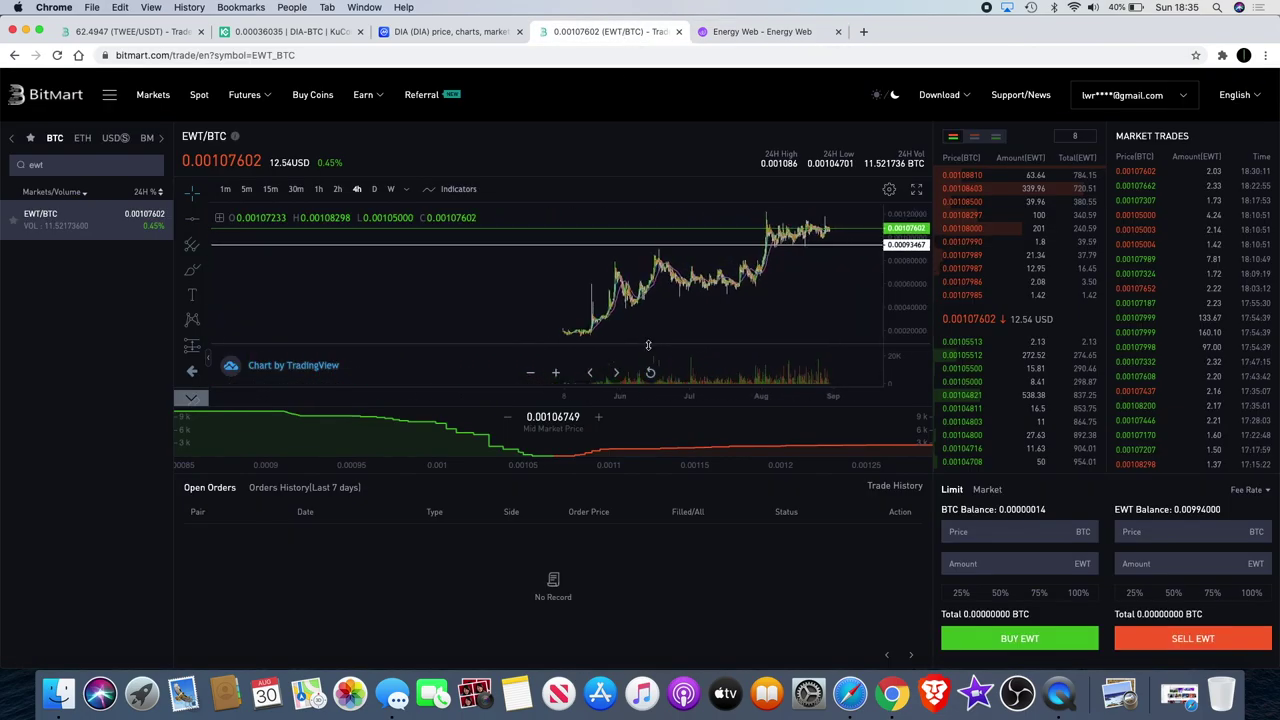
scroll(690, 288, up, 3)
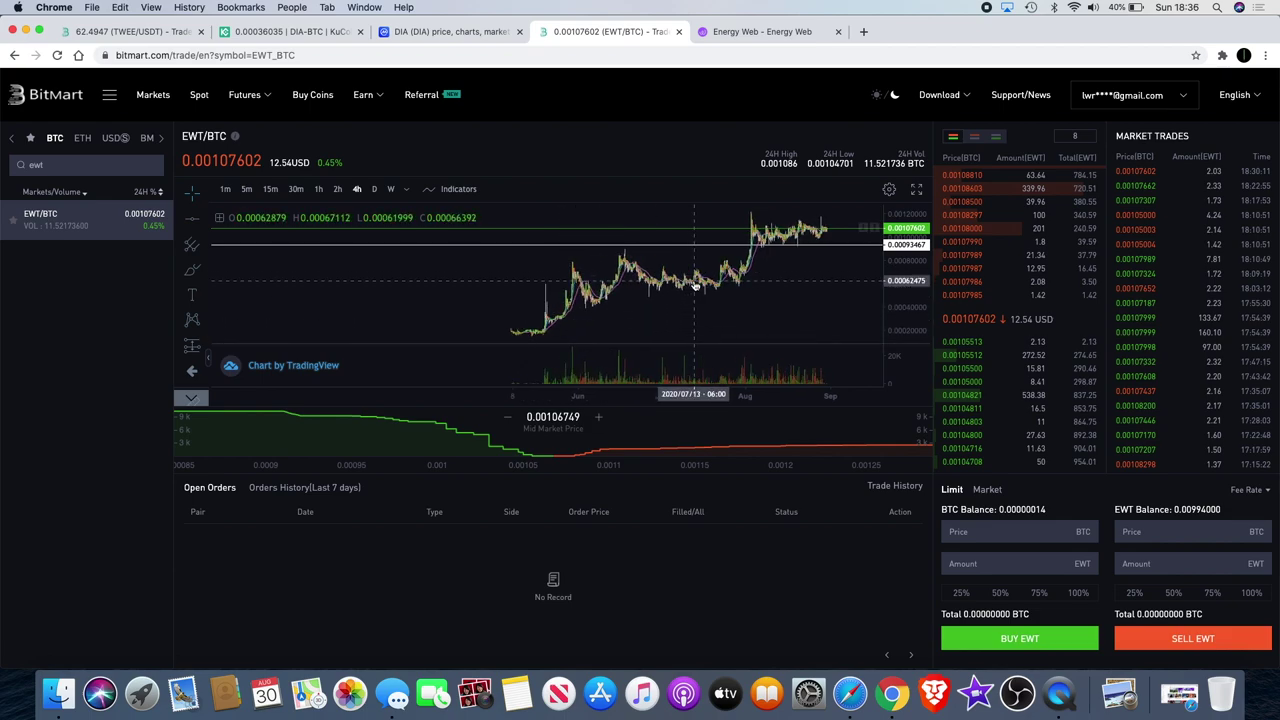
scroll(494, 277, up, 3)
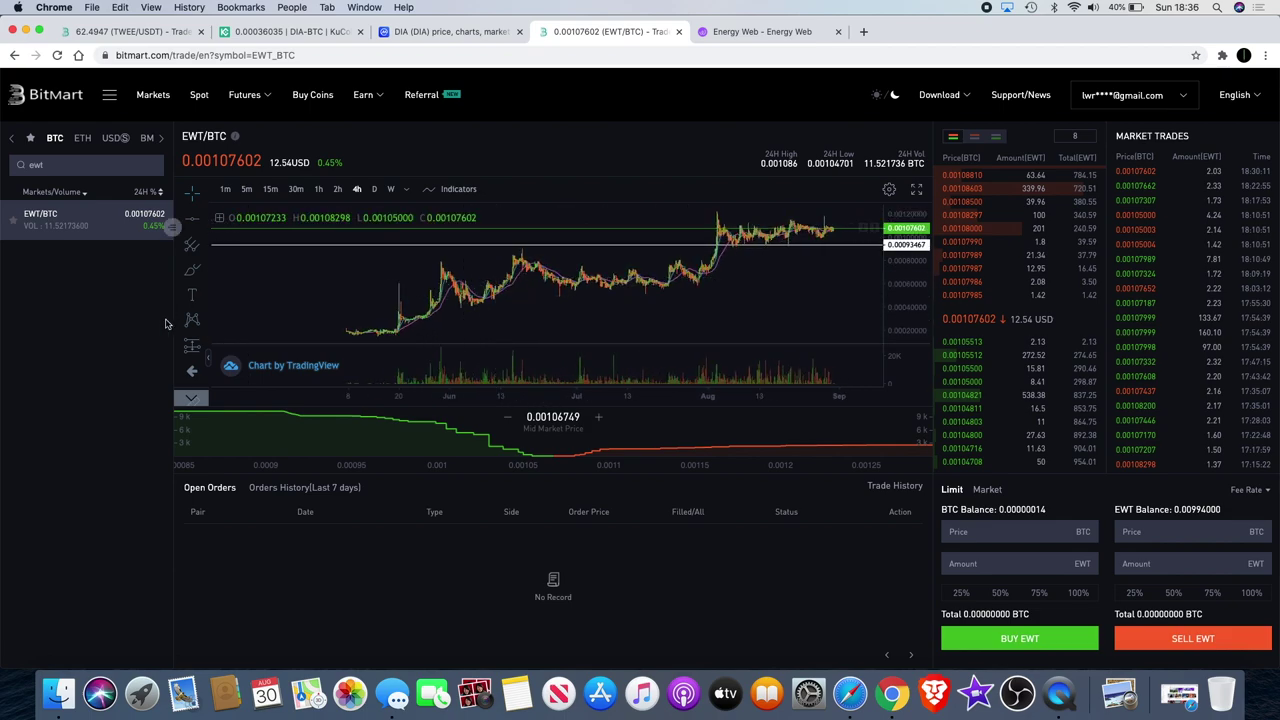
scroll(192, 320, down, 2)
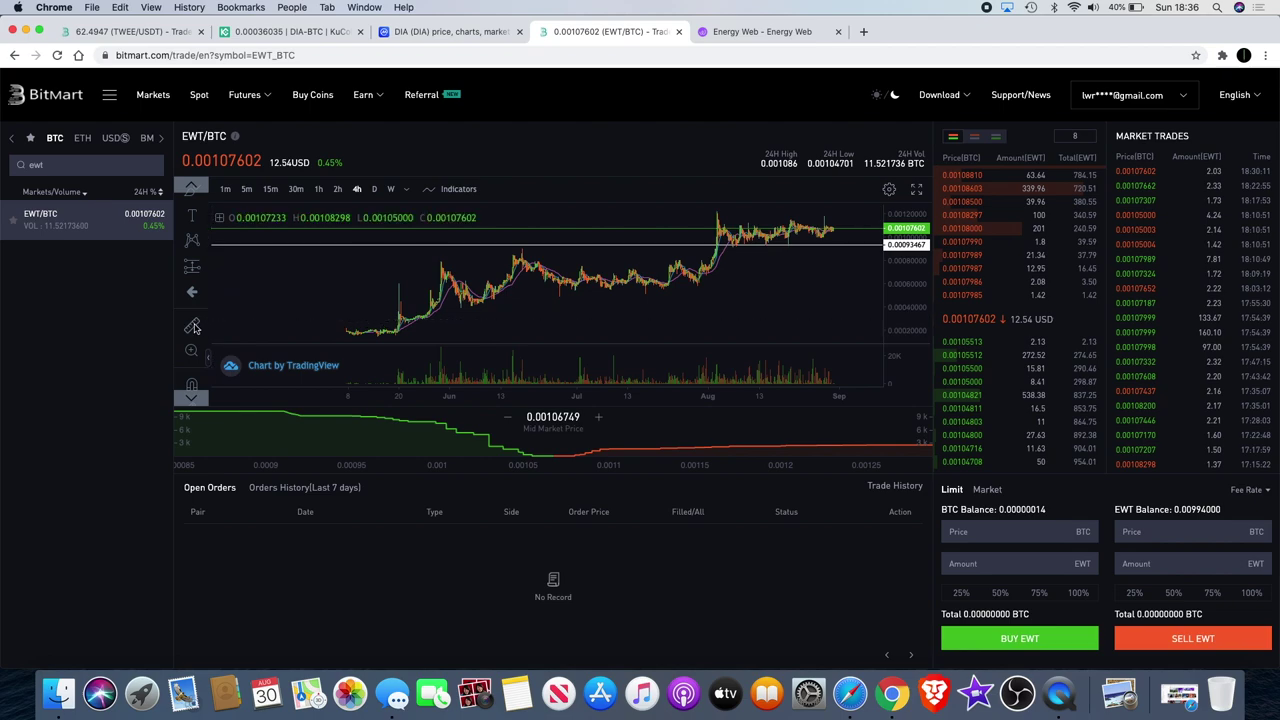
drag(435, 341, 850, 213)
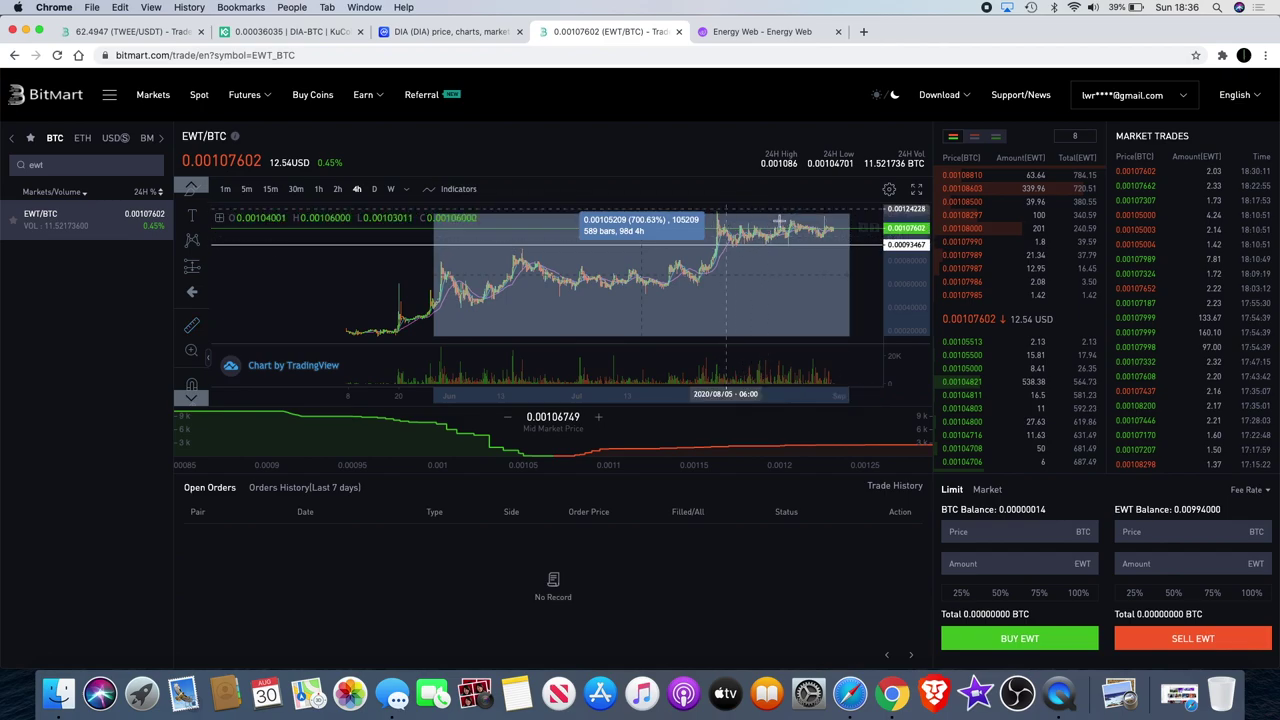
click(716, 291)
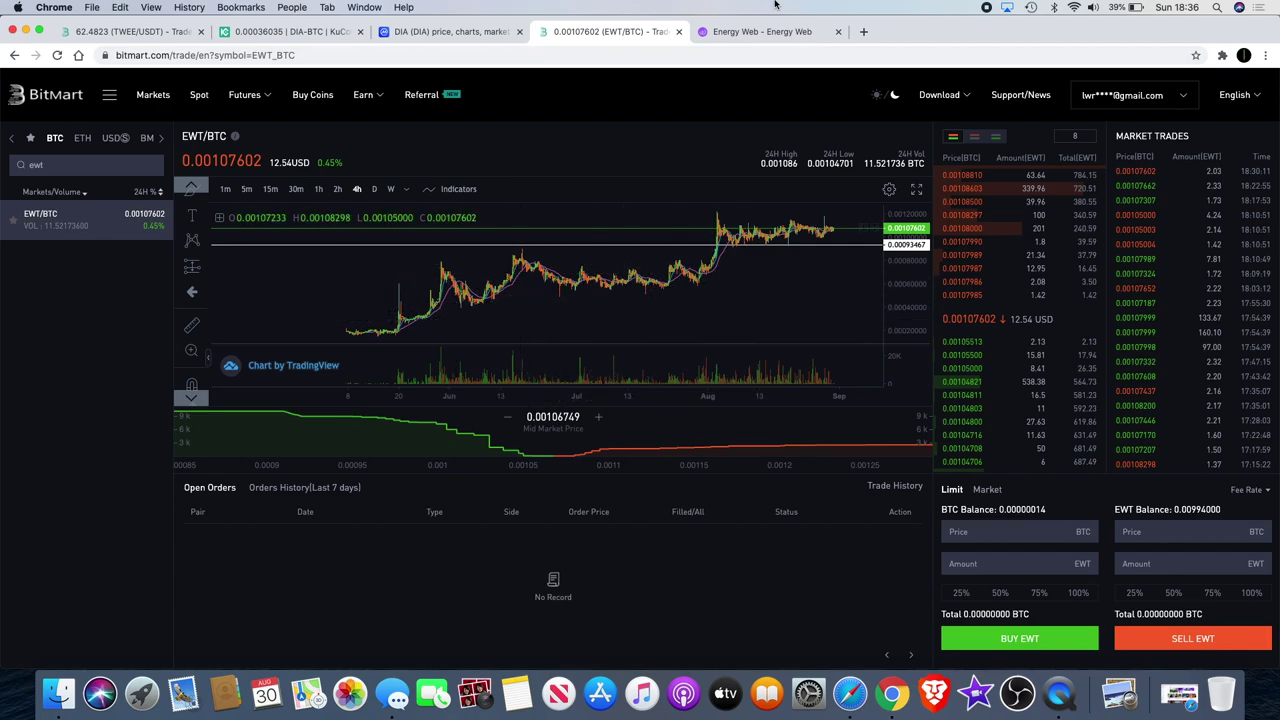
Step: Measure the early-August EWT/BTC price jump, dismiss it, and zoom in on the July–September candles
scroll(644, 279, up, 5)
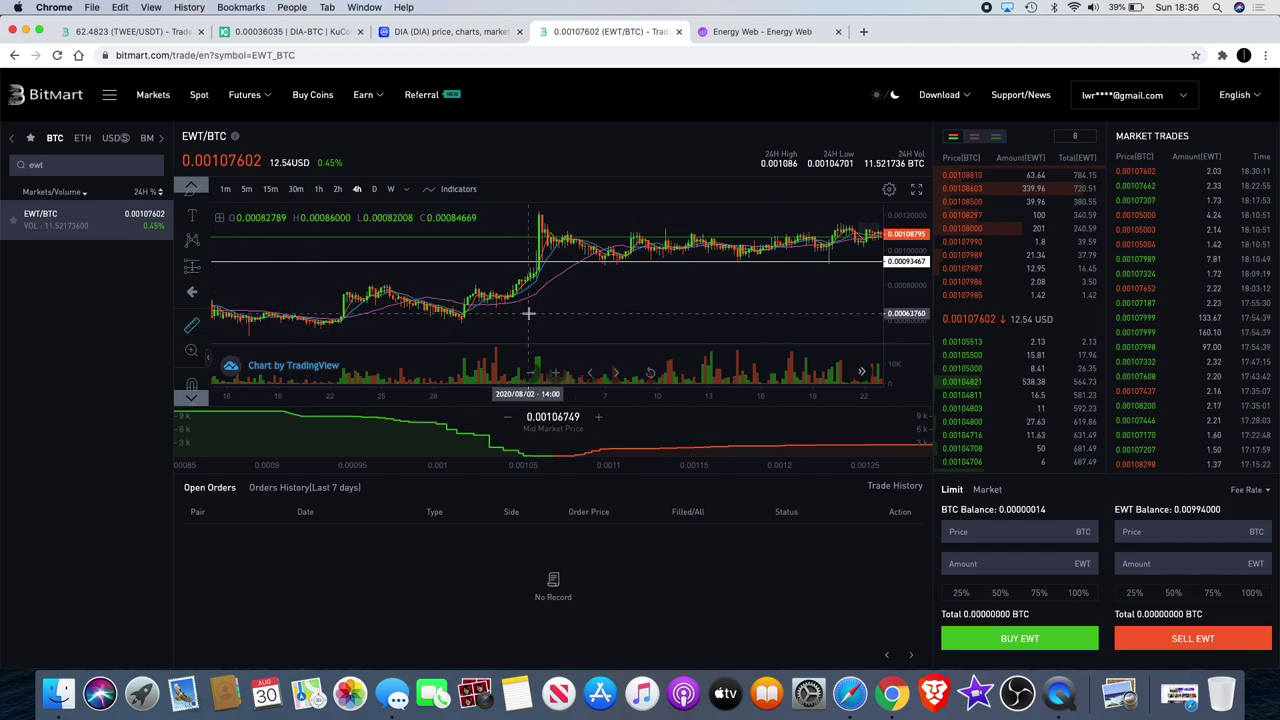
drag(524, 323, 716, 209)
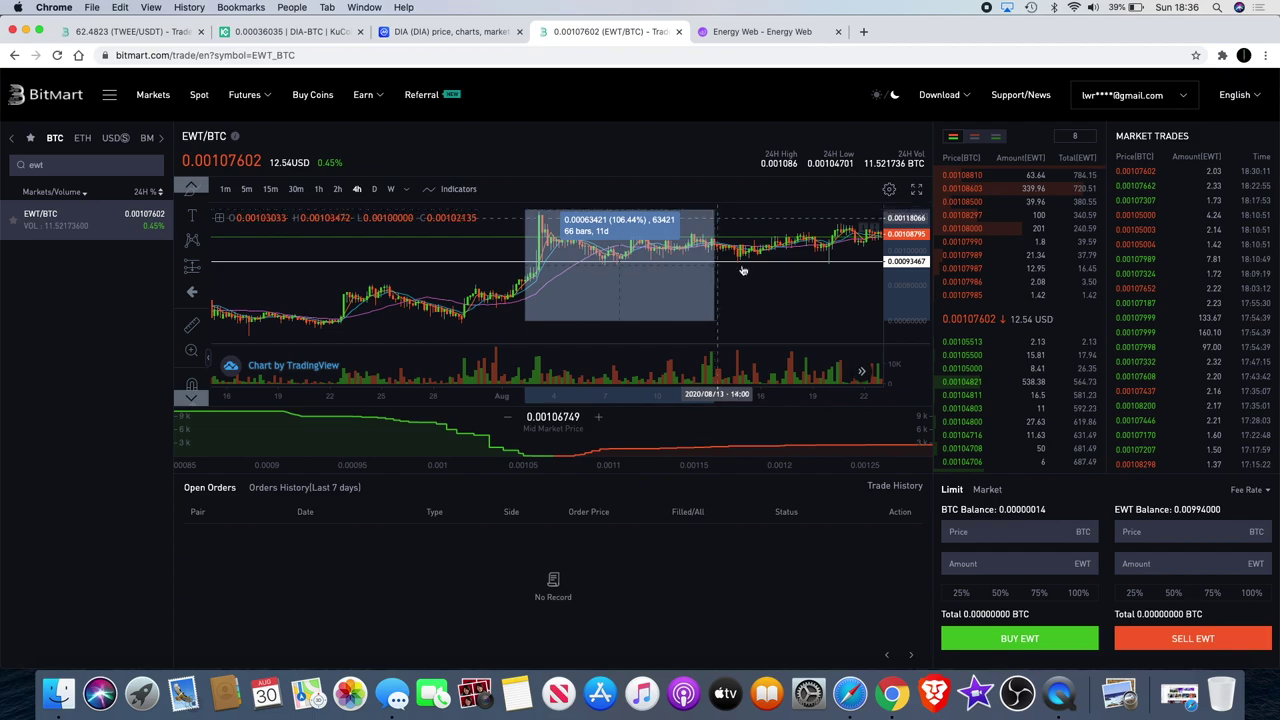
click(743, 294)
scroll(742, 296, down, 5)
scroll(742, 296, down, 3)
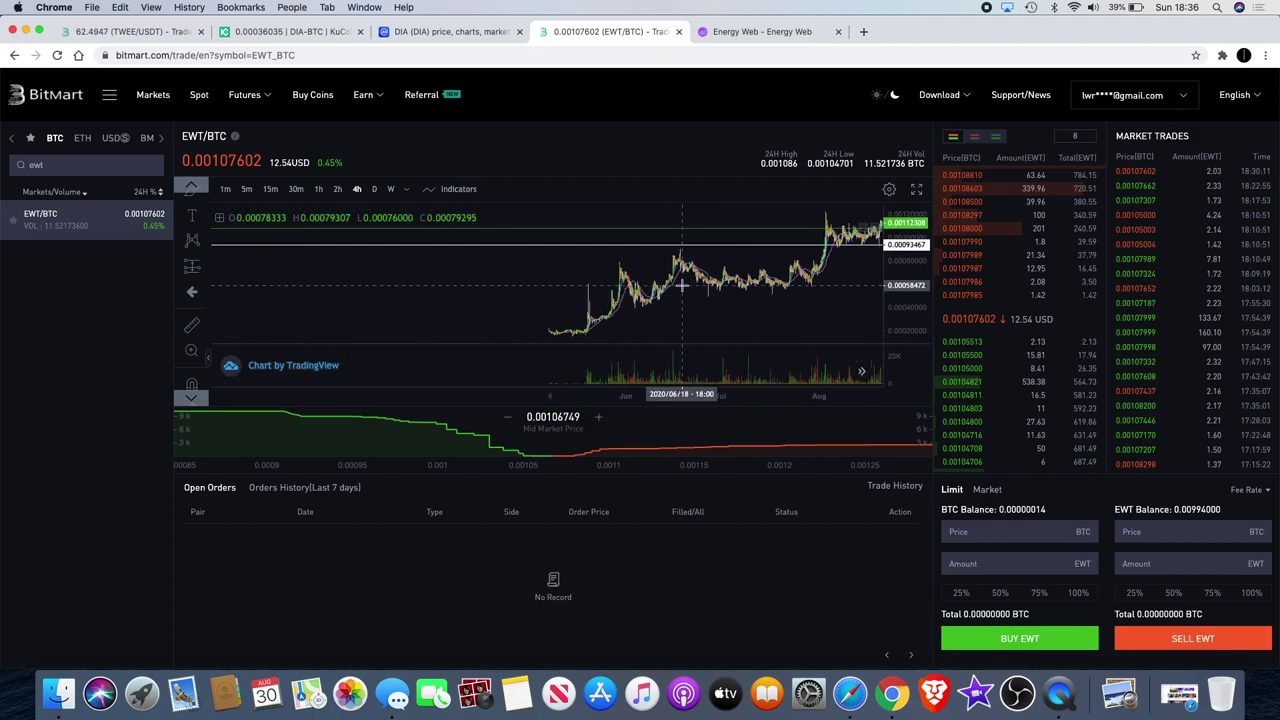
scroll(682, 305, up, 1)
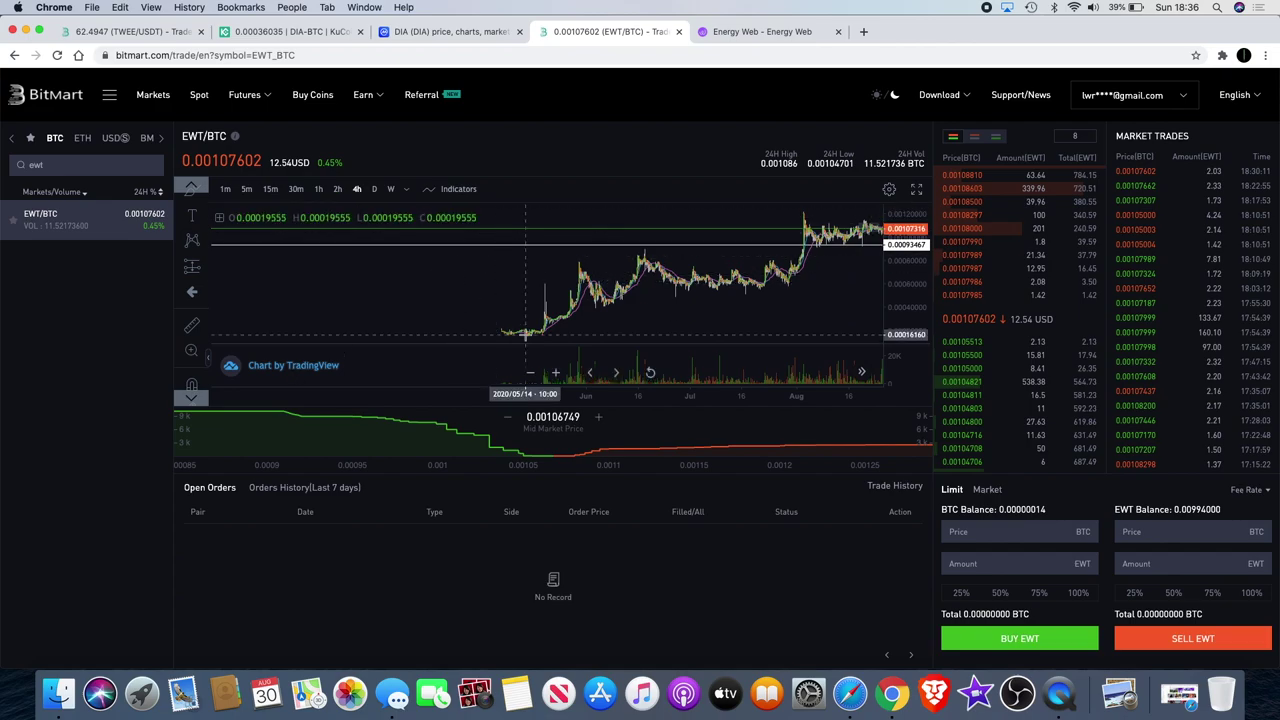
scroll(672, 289, up, 5)
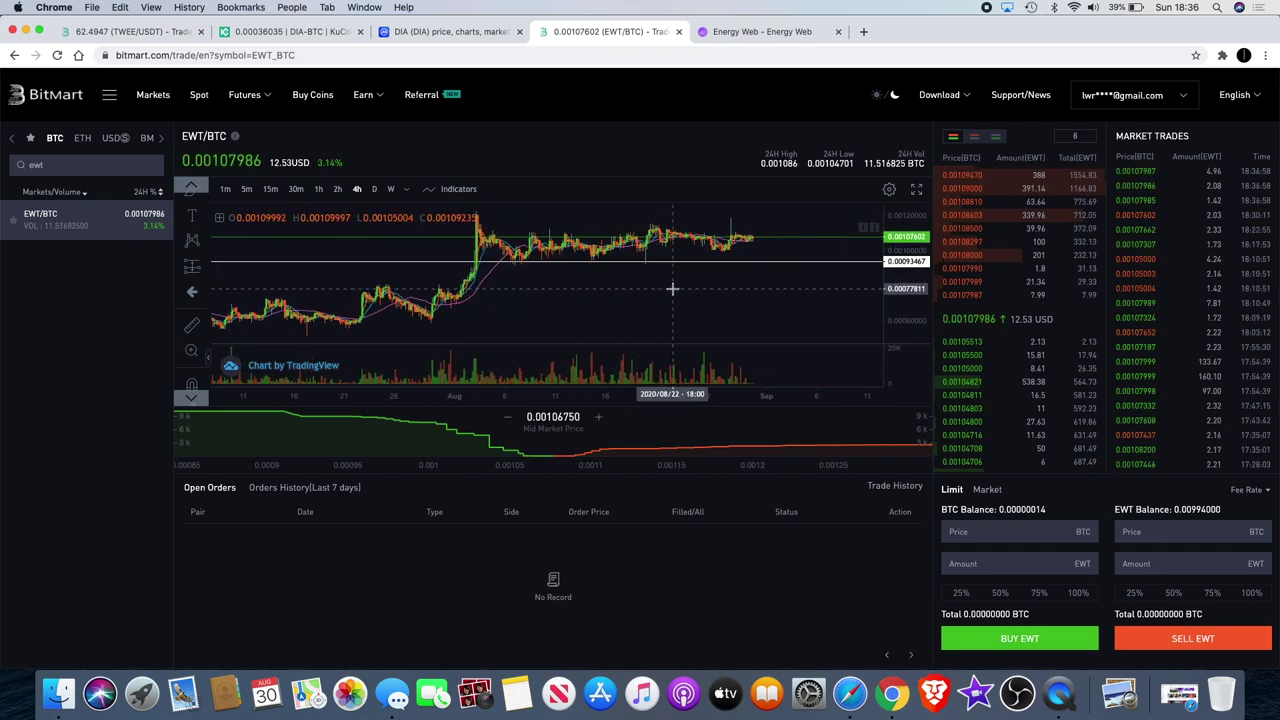
Step: Pan right and zoom out the EWT/BTC chart to reveal May through September, including the August spike
scroll(672, 289, down, 3)
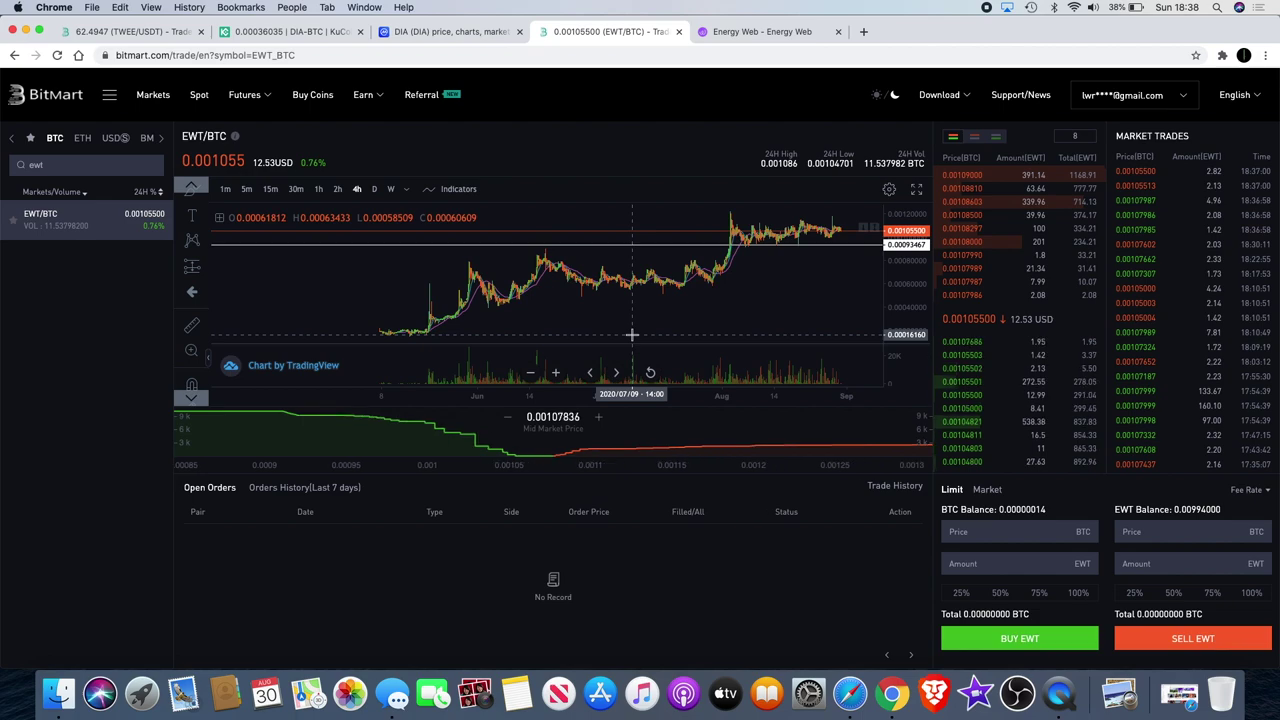
scroll(632, 334, right, 5)
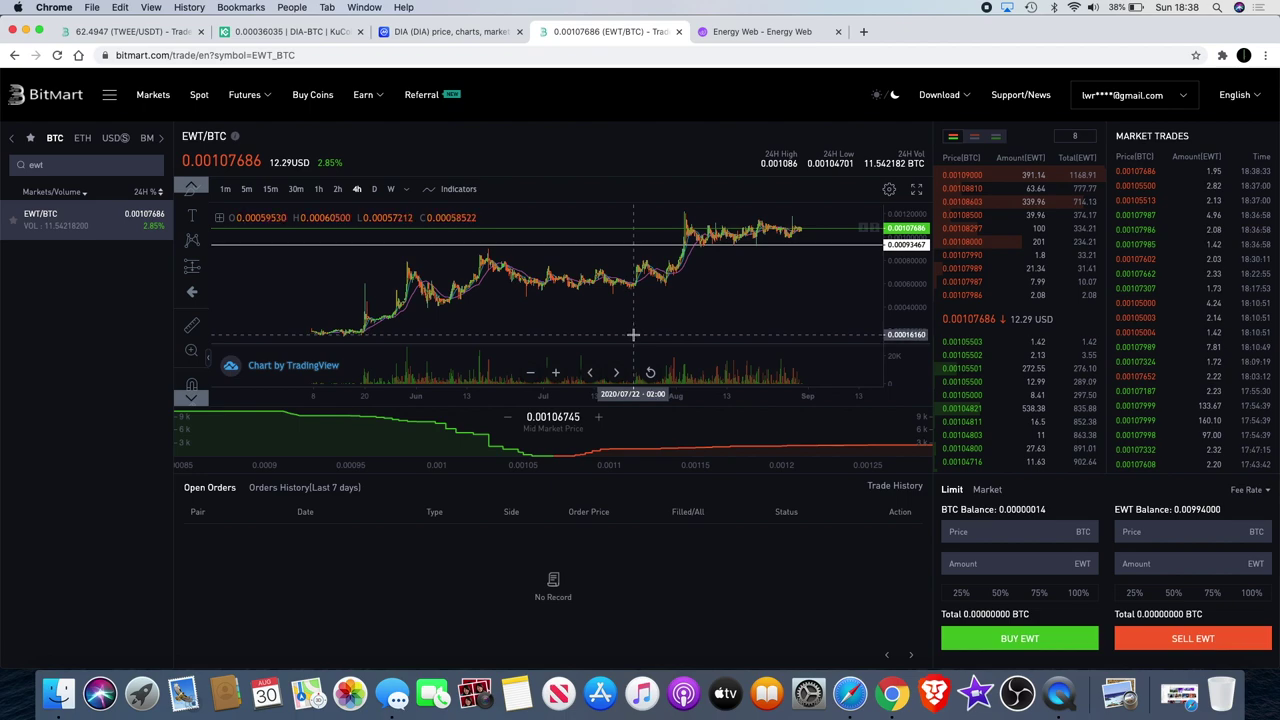
scroll(632, 334, right, 3)
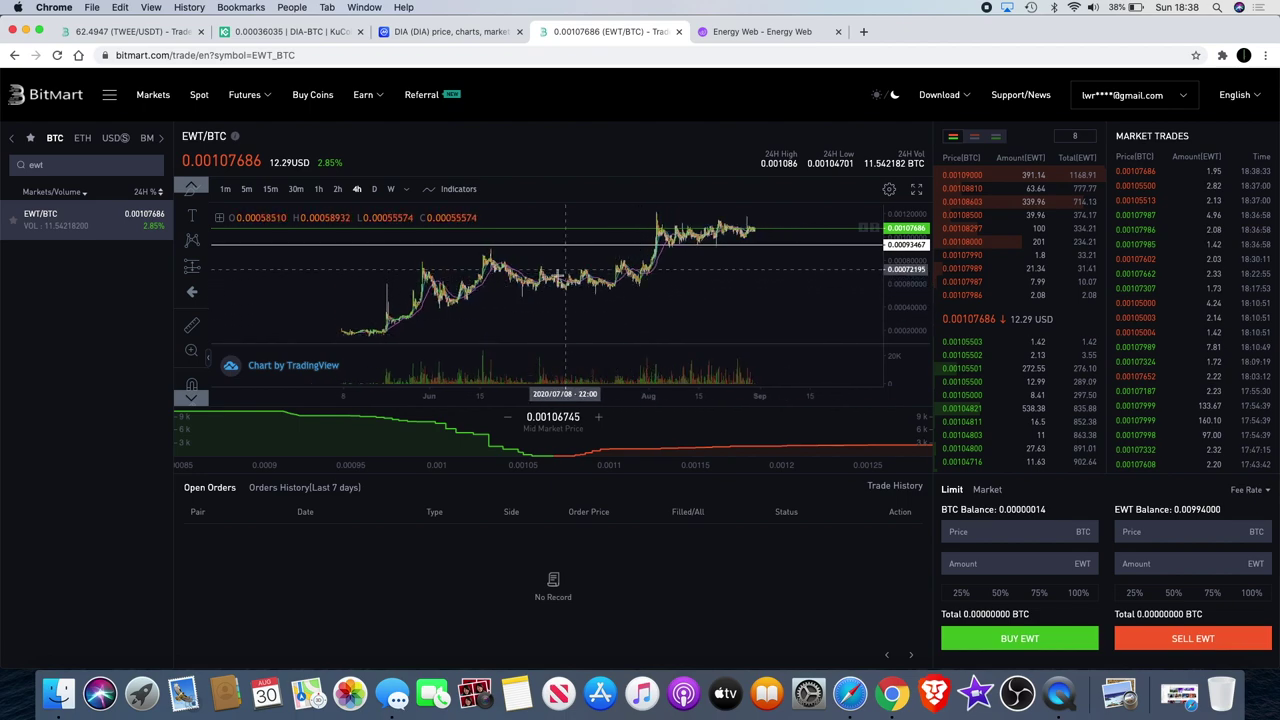
mouse_move(363, 94)
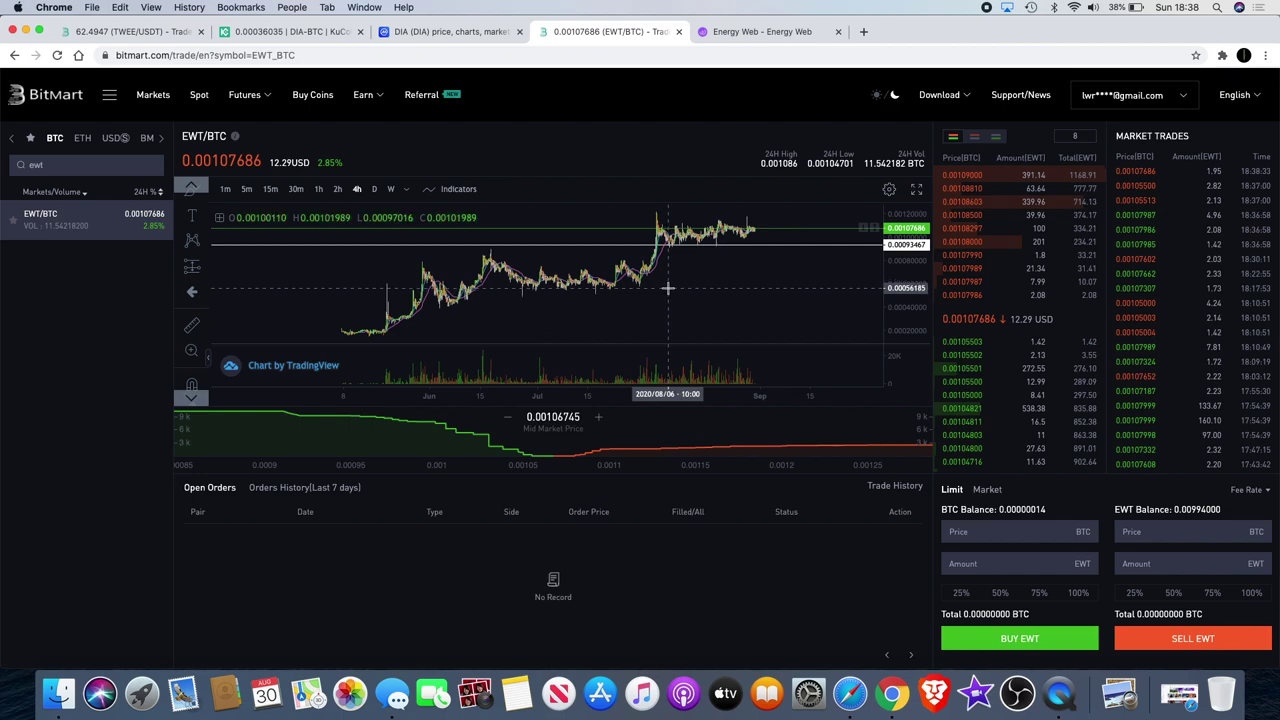
scroll(667, 288, down, 3)
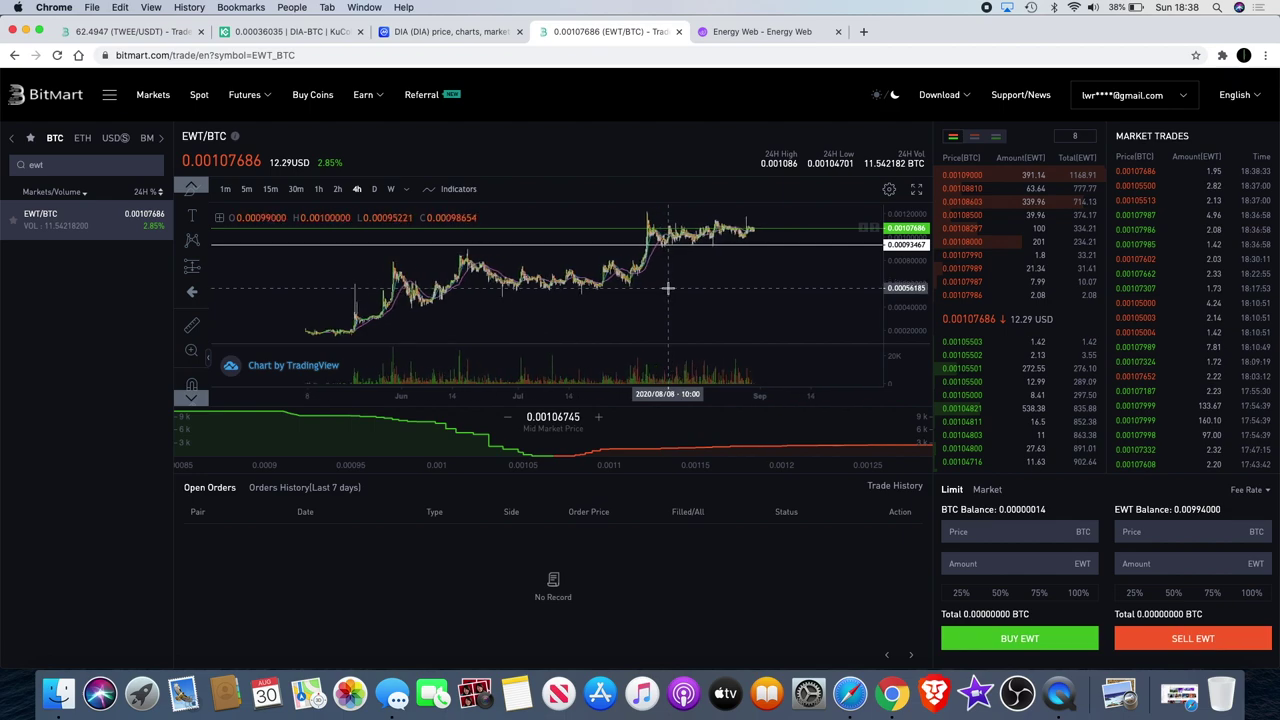
scroll(667, 288, down, 3)
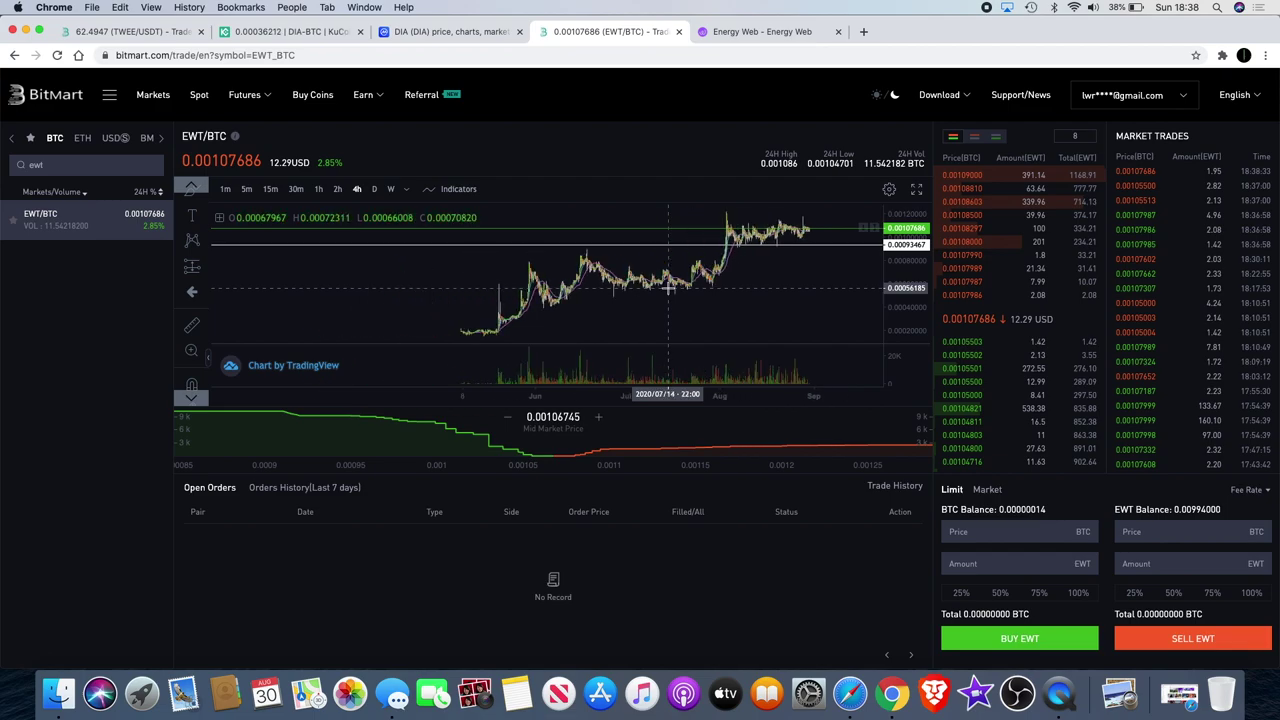
scroll(667, 288, down, 2)
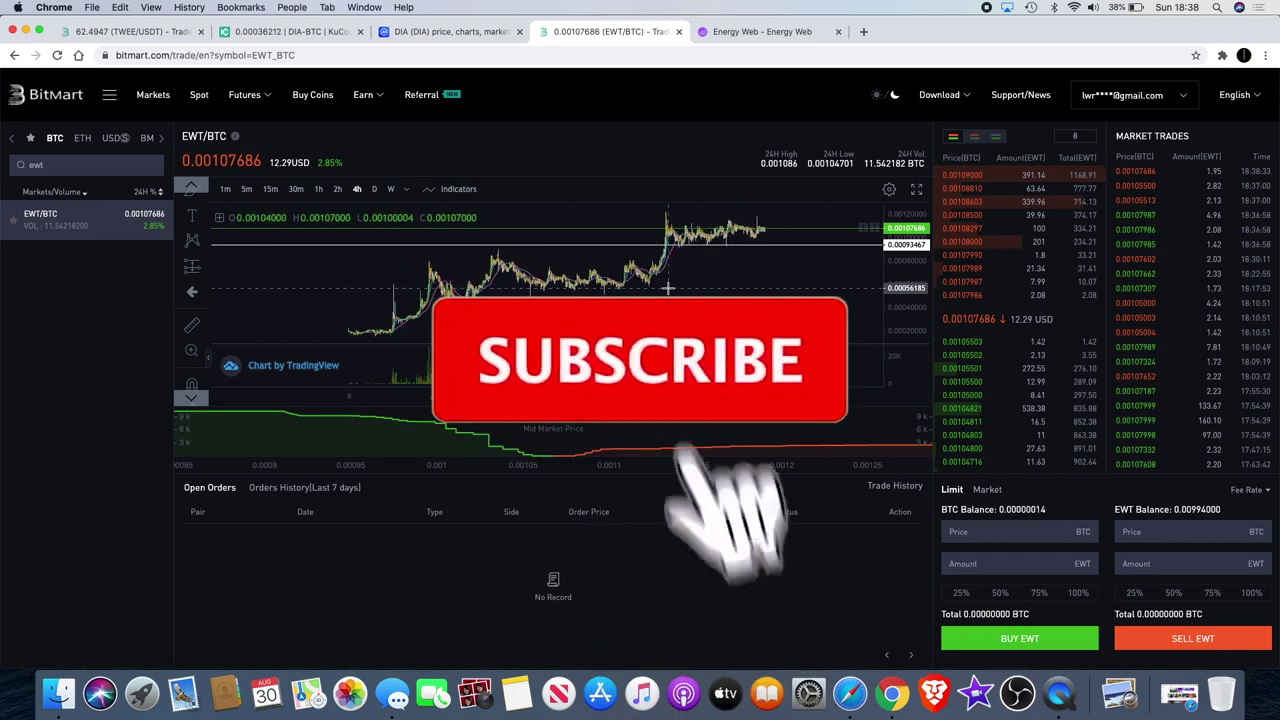
Step: Leave the BitMart EWT/BTC chart and return to the Energy Web home page
scroll(667, 288, down, 2)
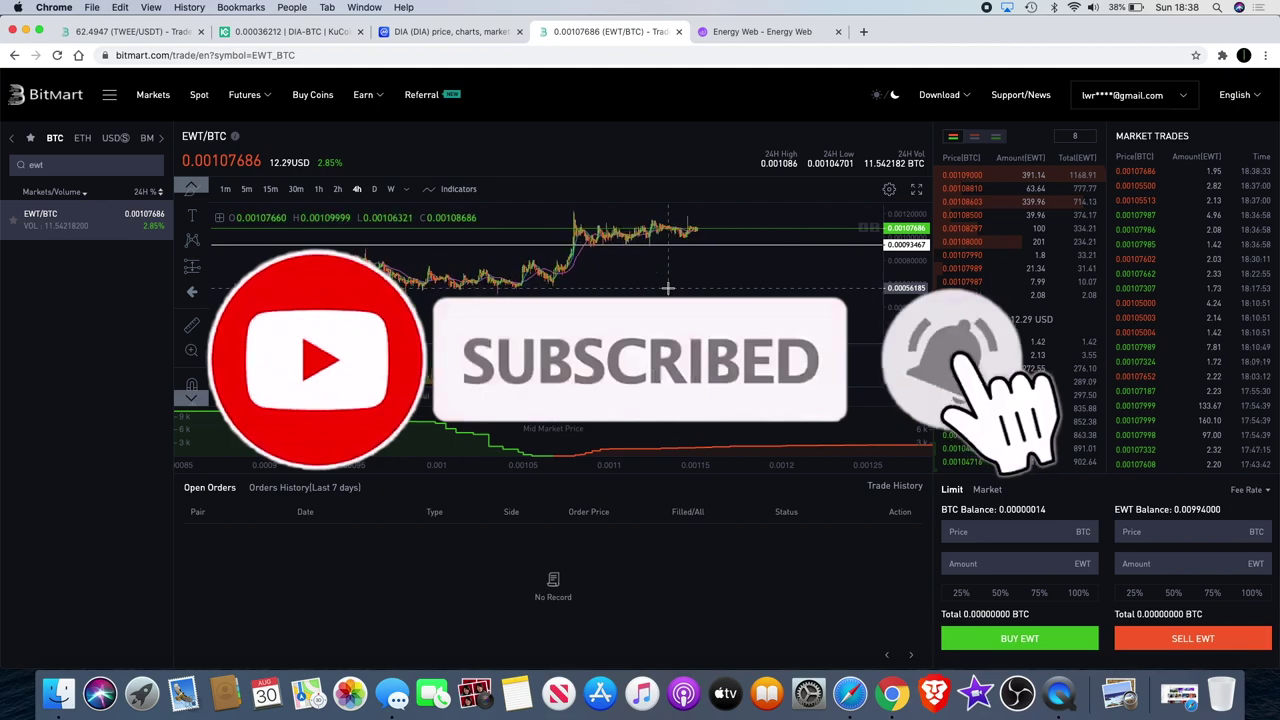
scroll(667, 288, left, 3)
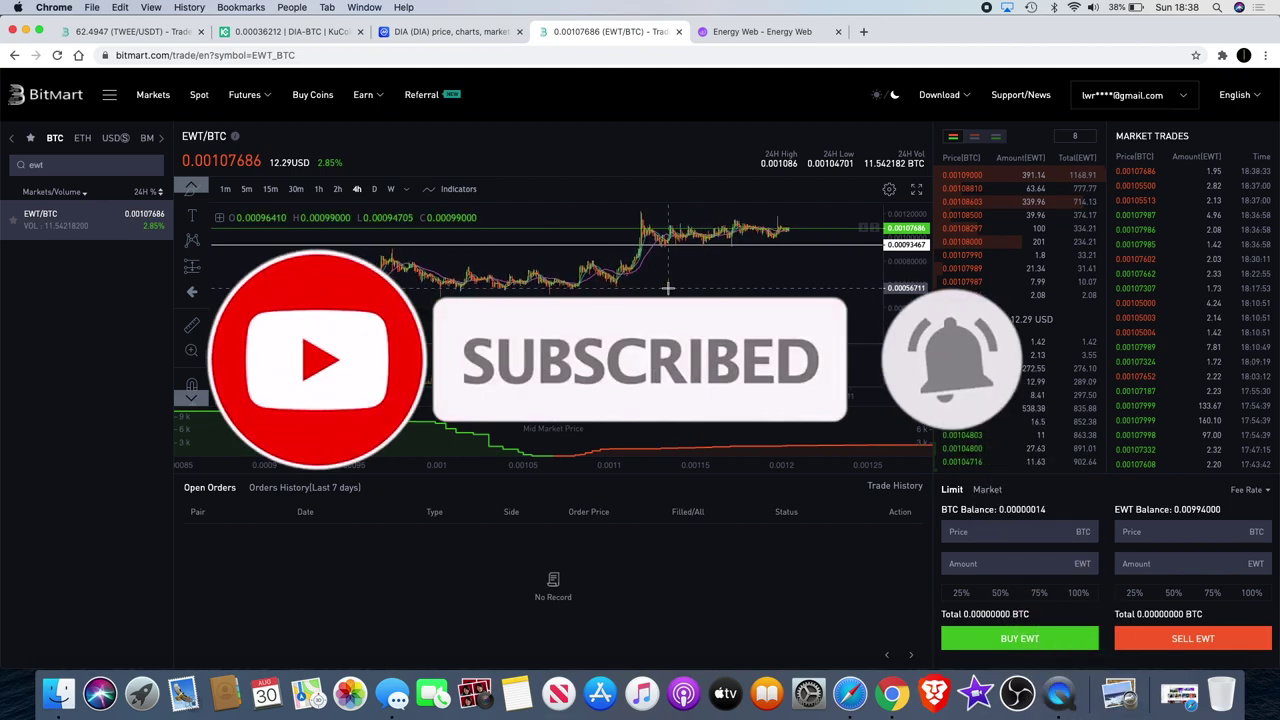
click(752, 31)
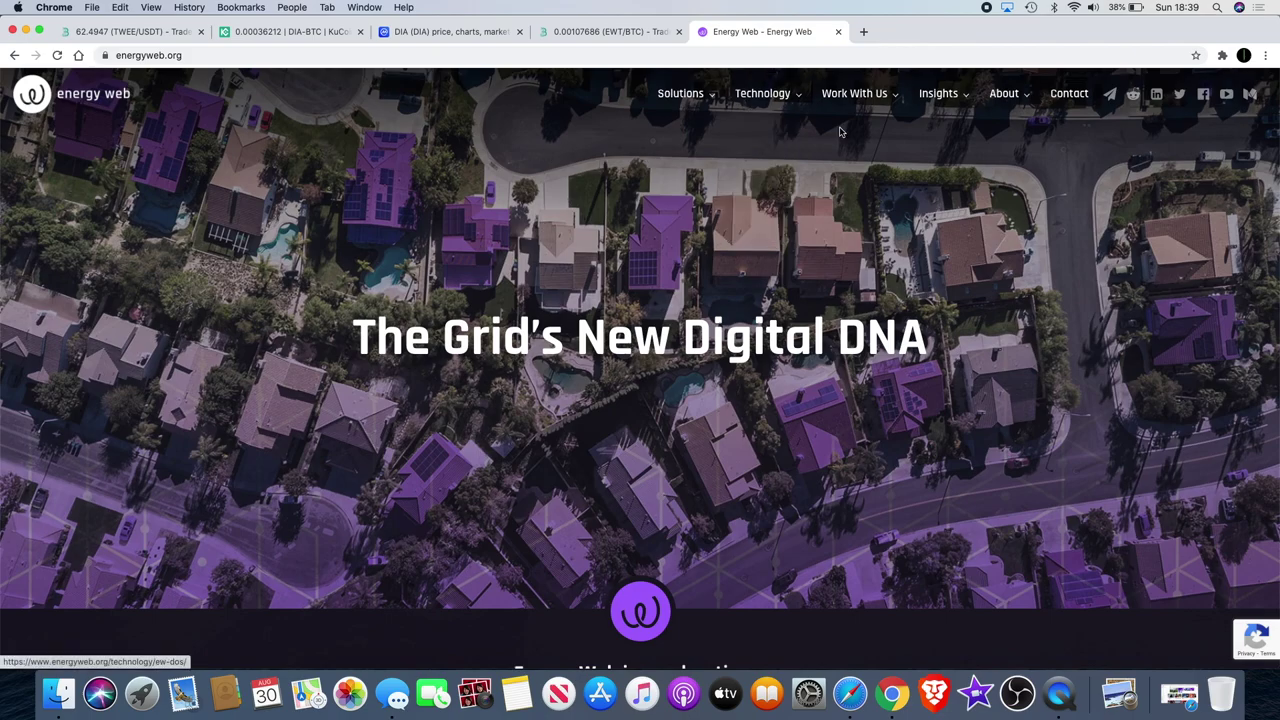
Step: Scroll down the Energy Web home page to read its overview text
mouse_move(855, 144)
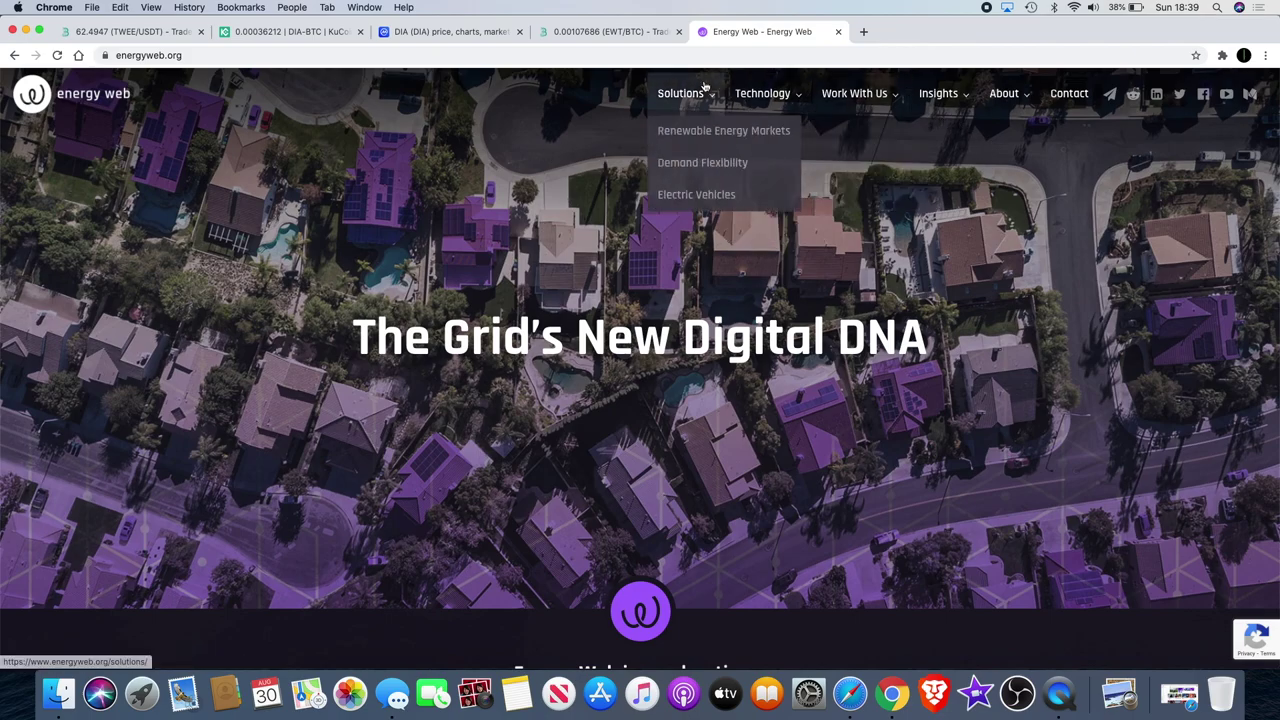
scroll(574, 292, down, 5)
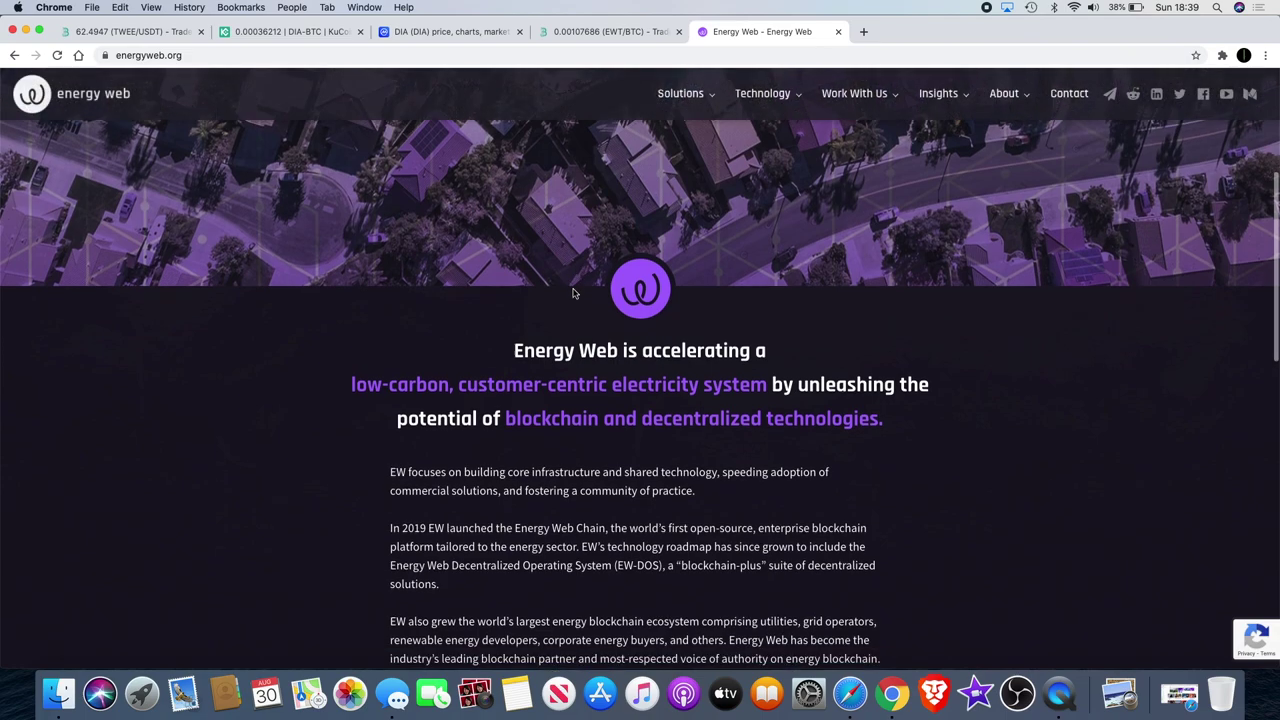
scroll(574, 292, down, 1)
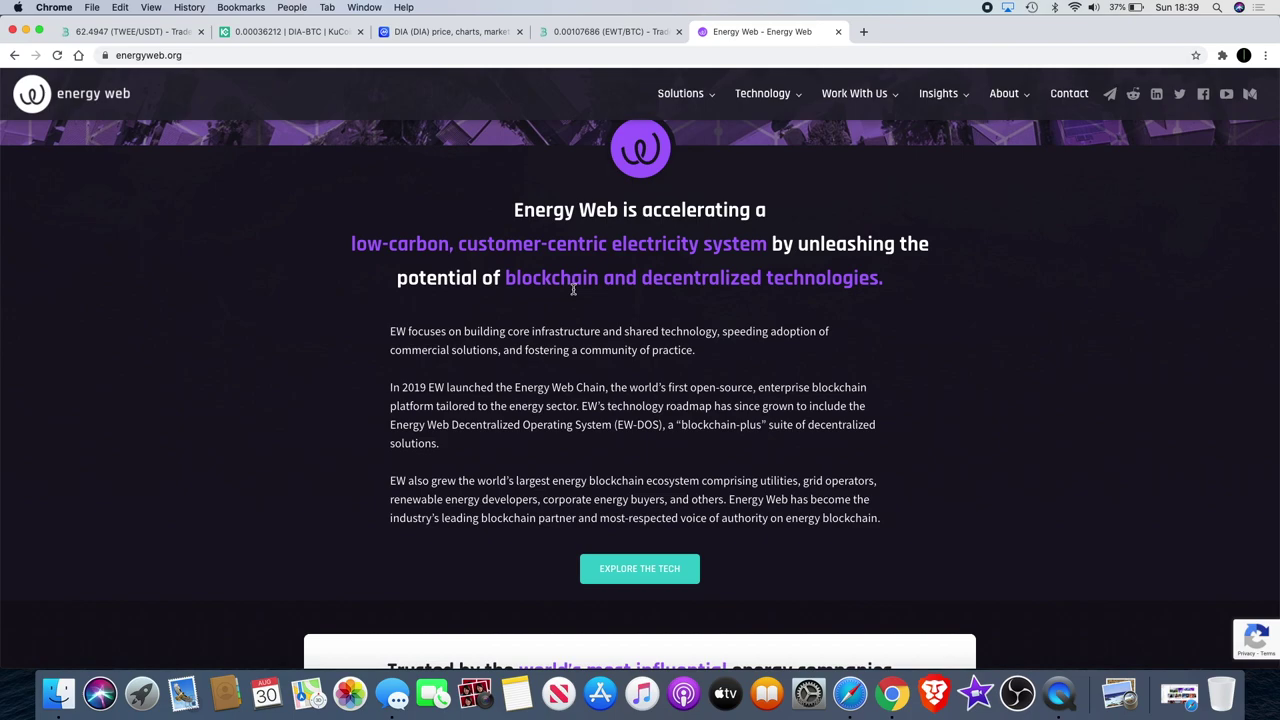
Step: Switch to CoinMarketCap's DIA page and scroll to the Market Pairs table listing KuCoin DIA/BTC
click(442, 31)
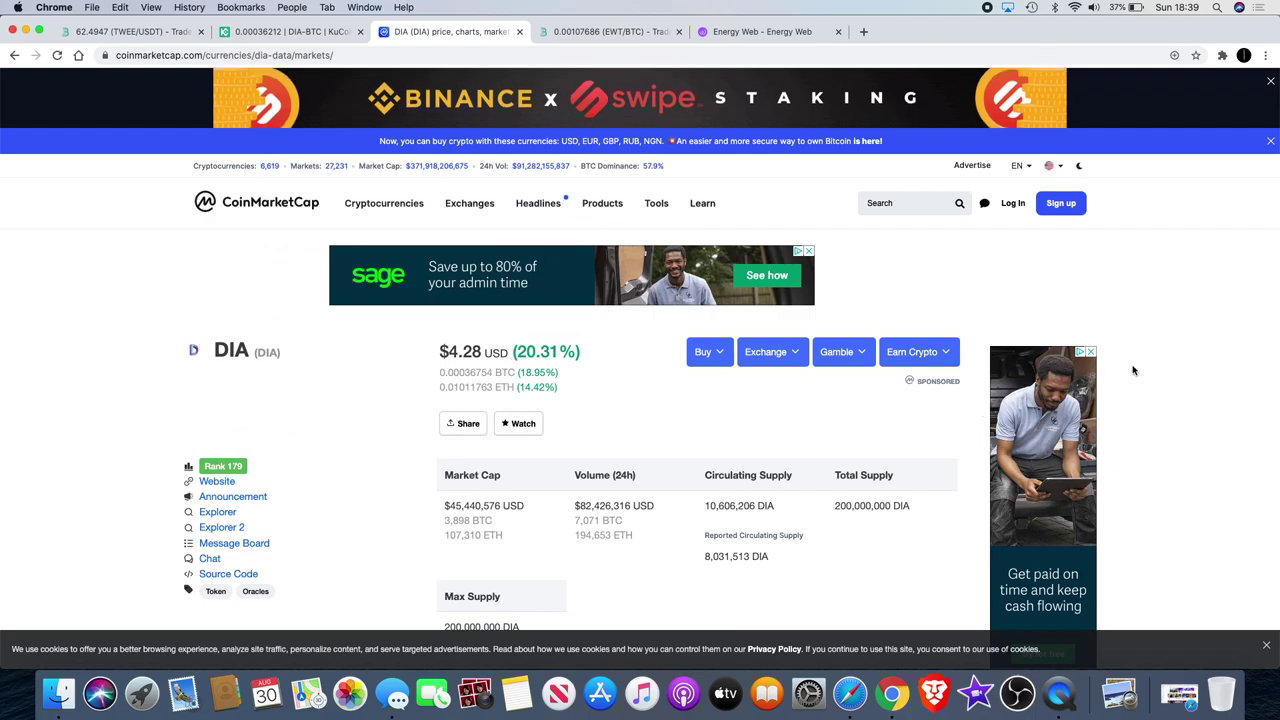
scroll(1134, 368, down, 5)
scroll(1134, 368, down, 2)
scroll(1134, 368, up, 4)
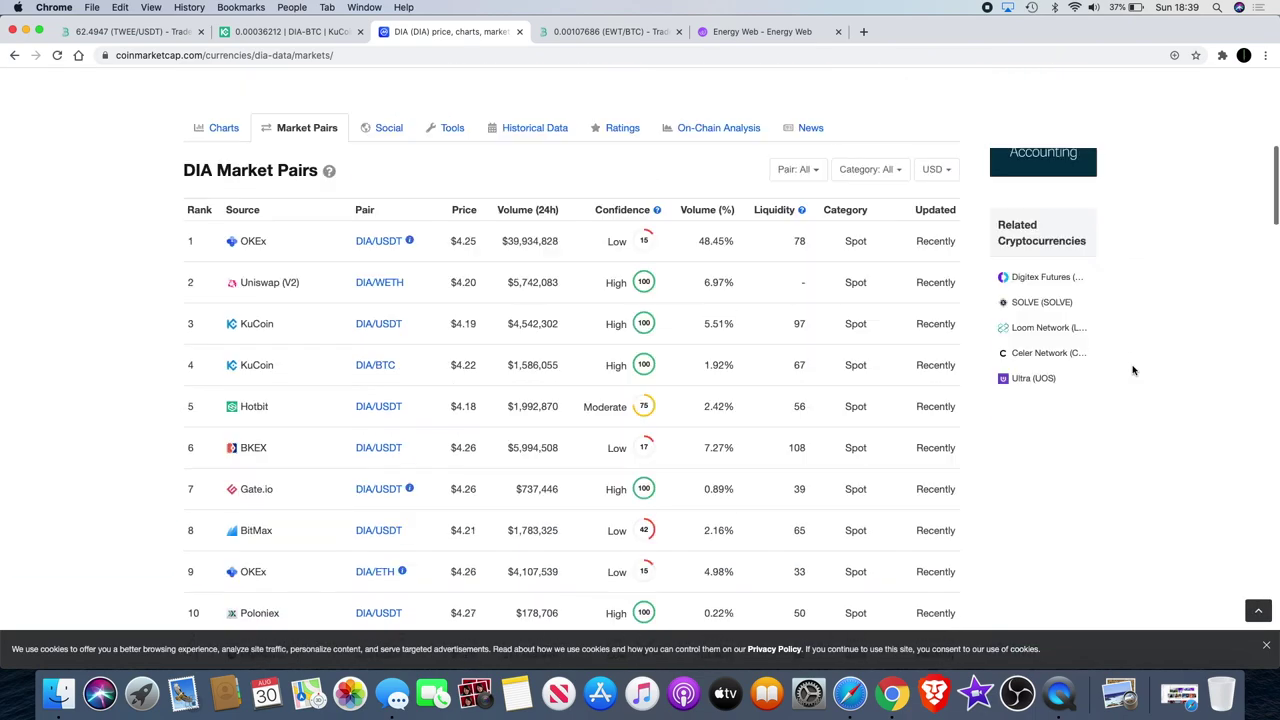
Step: Bring up KuCoin's DIA/BTC 4-hour chart and zoom in on the latest candles near 0.00036212 BTC
click(289, 32)
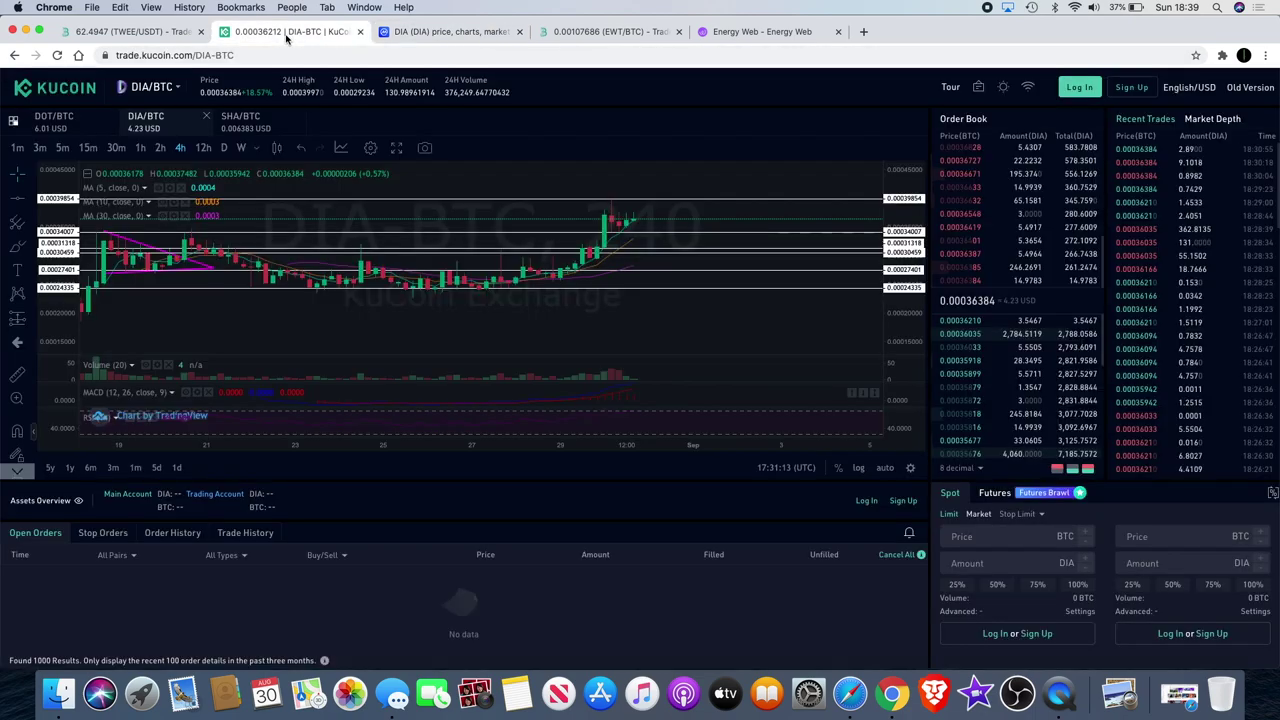
scroll(607, 274, down, 5)
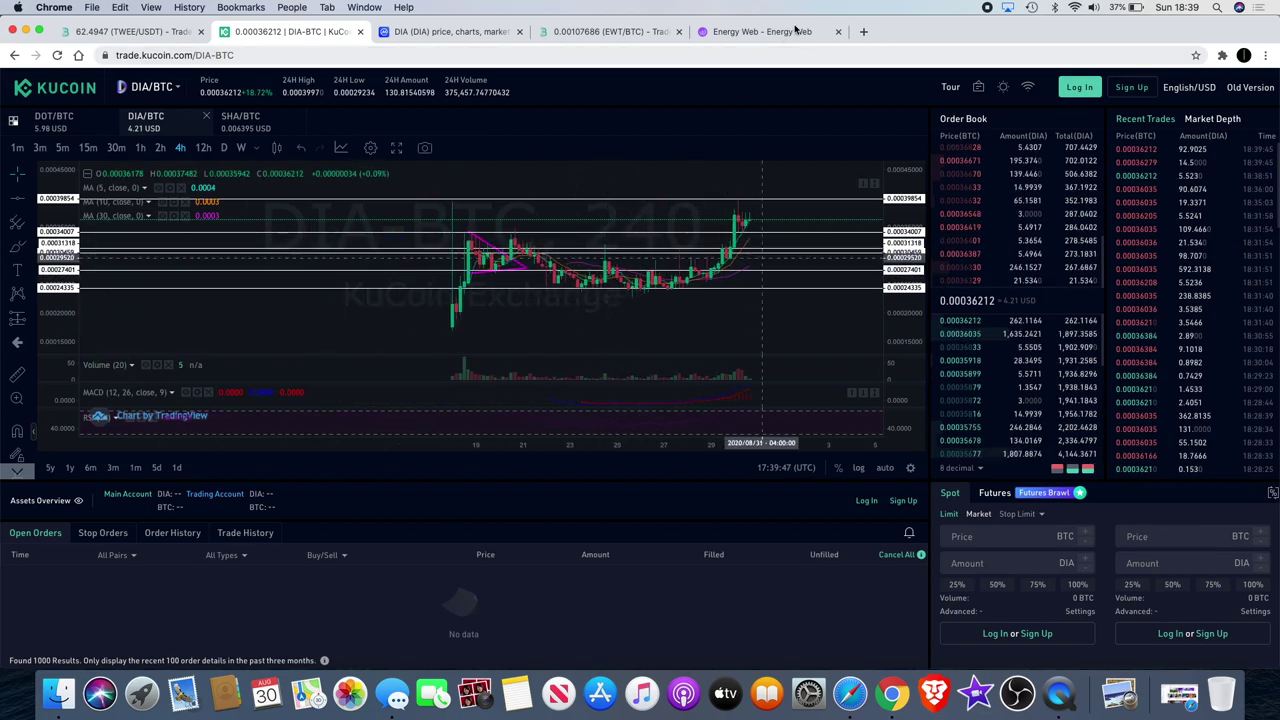
scroll(569, 260, up, 3)
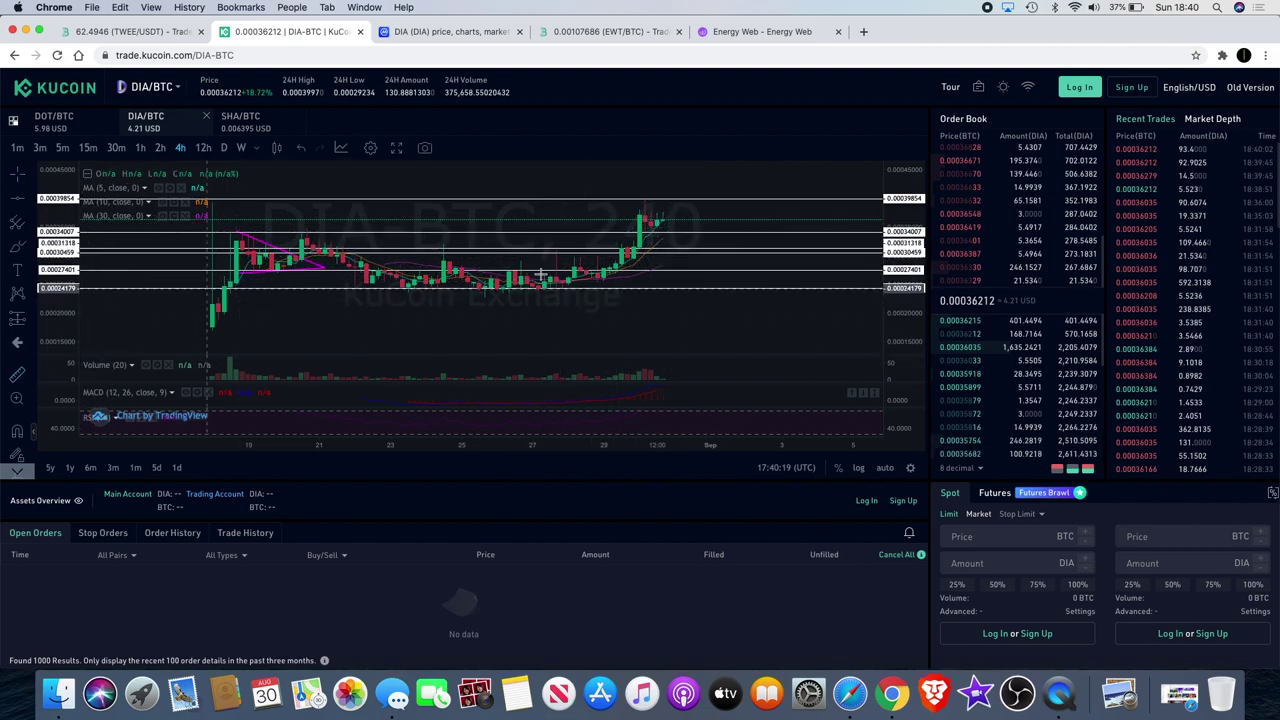
shift+click(591, 286)
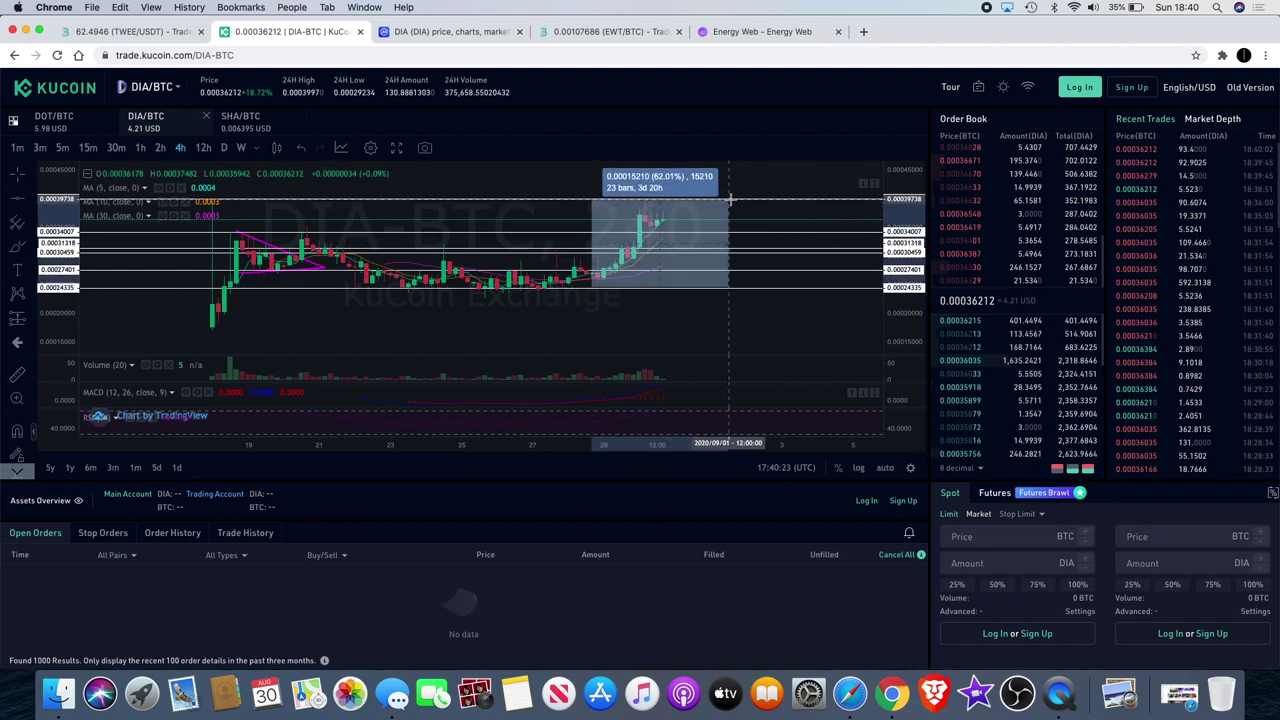
click(730, 200)
click(686, 321)
scroll(686, 322, down, 3)
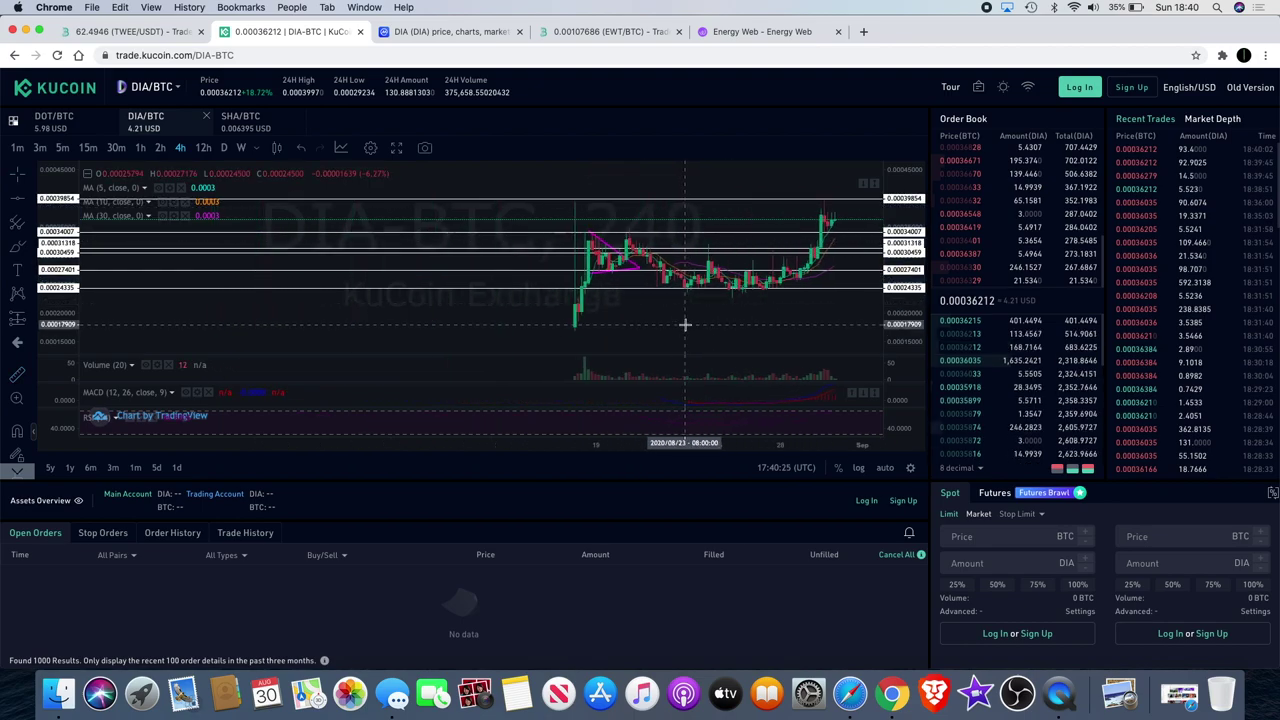
scroll(685, 324, up, 3)
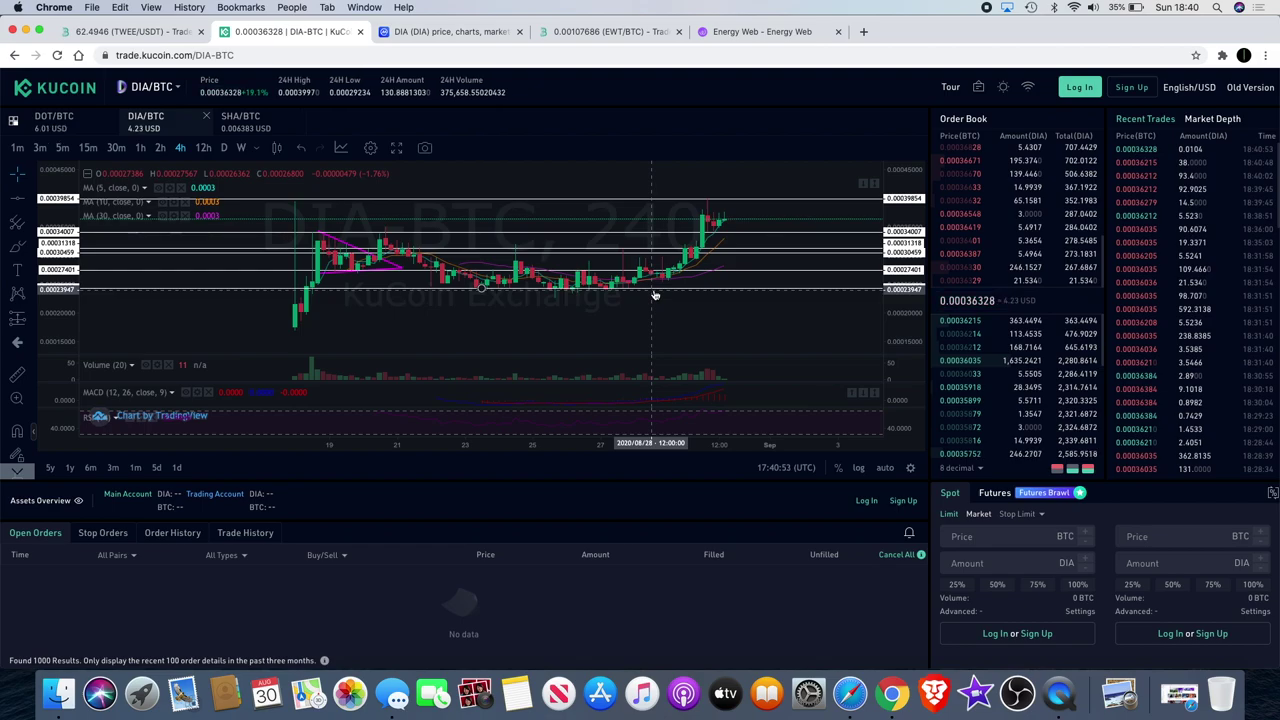
scroll(654, 295, up, 4)
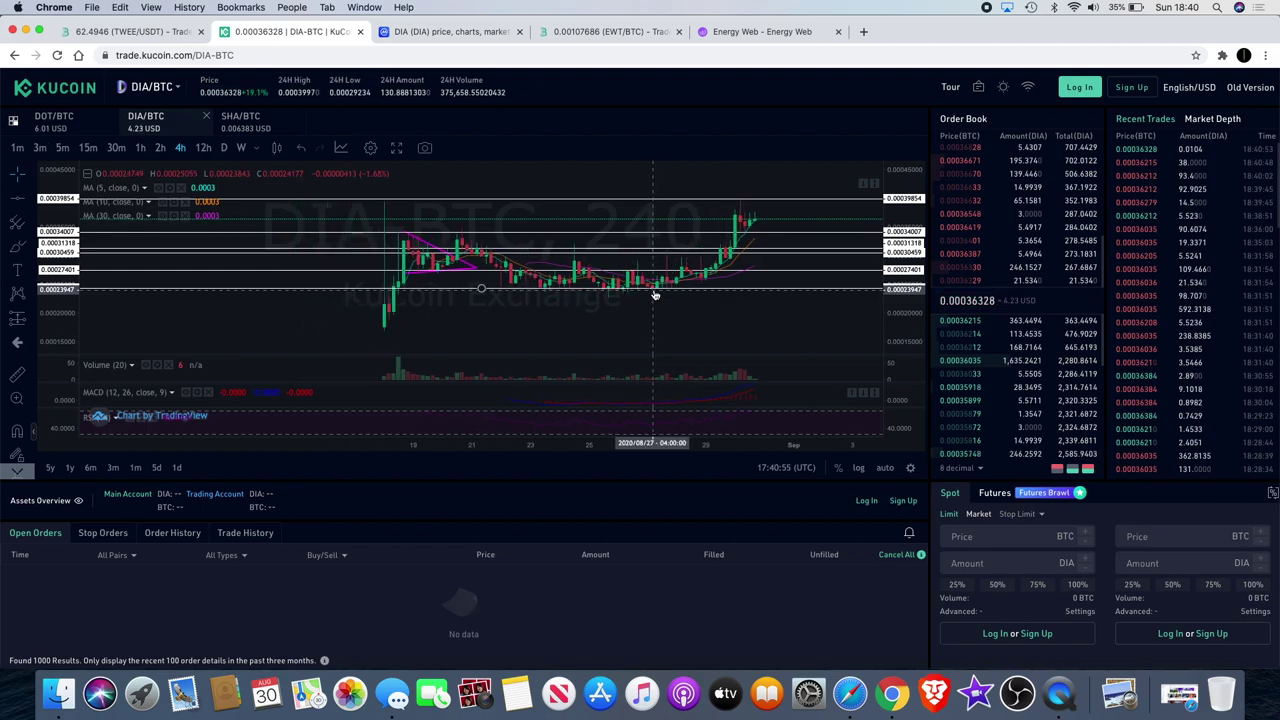
scroll(654, 295, left, 5)
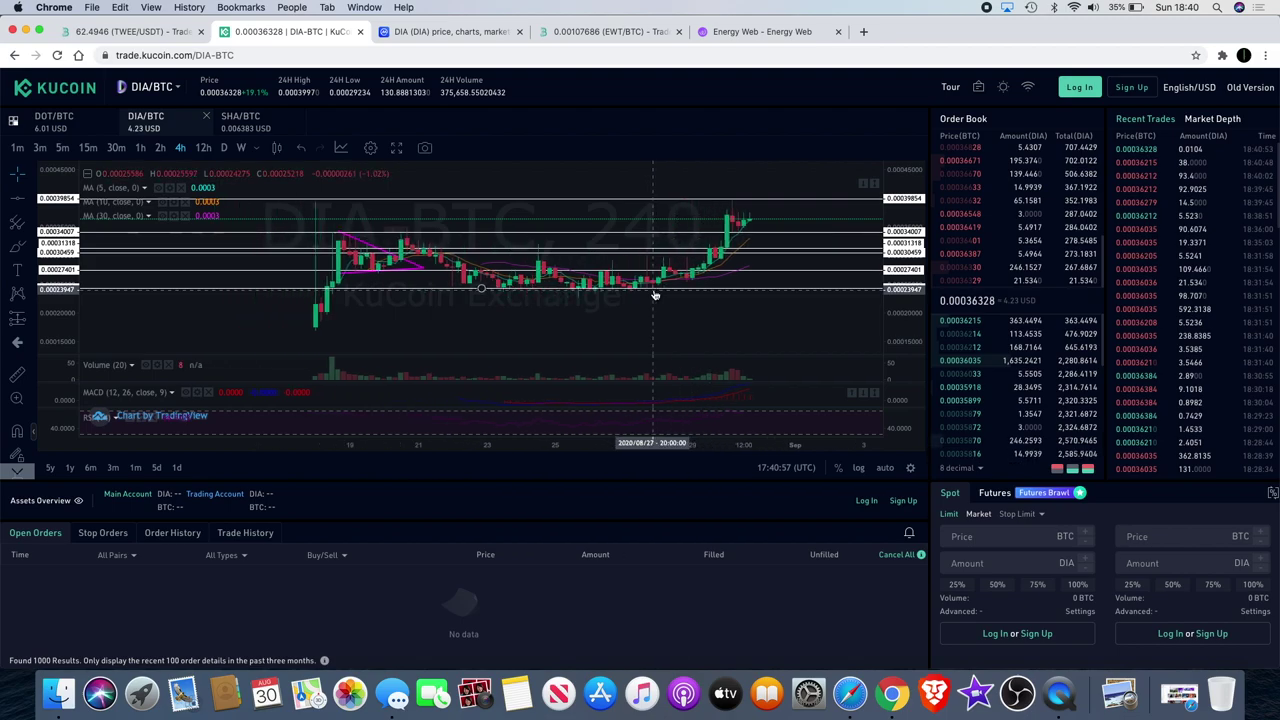